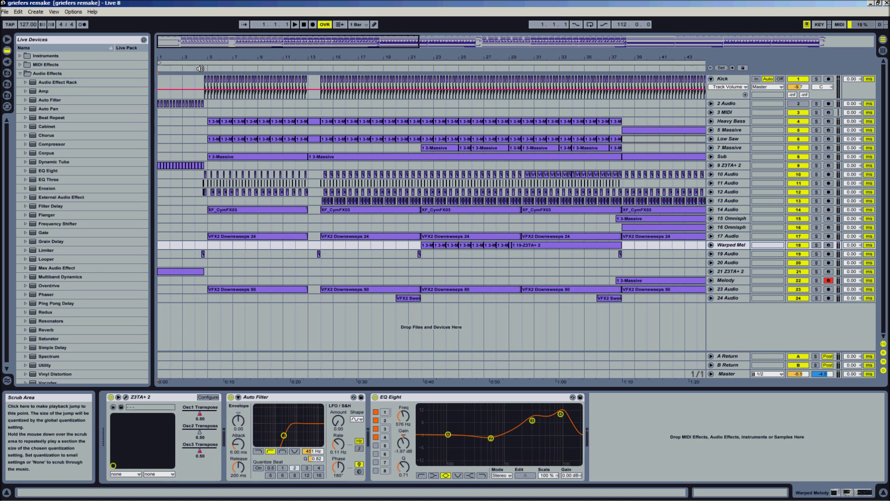
Play the arrangement from the start, then audition the sections from around bars 22, 32 and 38
left_click(294, 24)
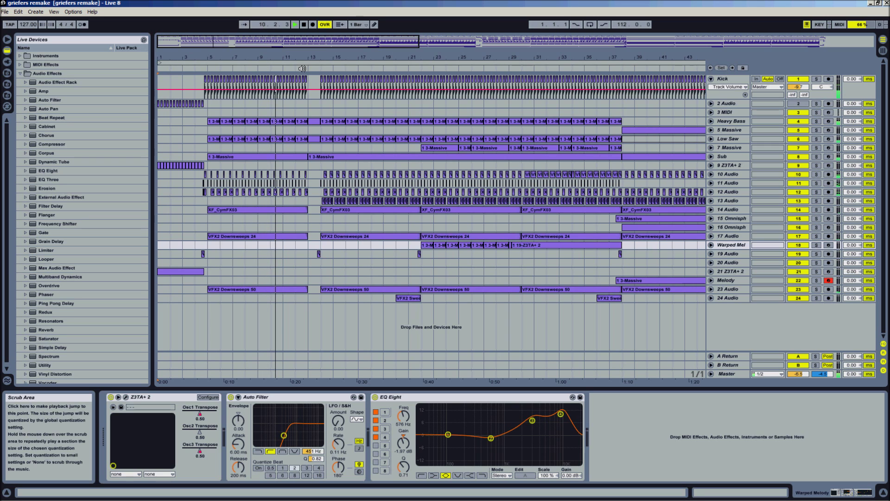
key("space")
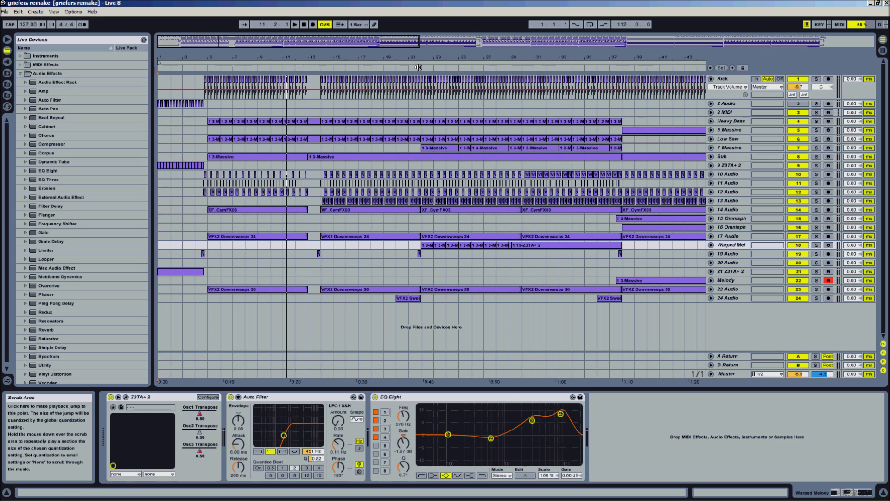
left_click(418, 67)
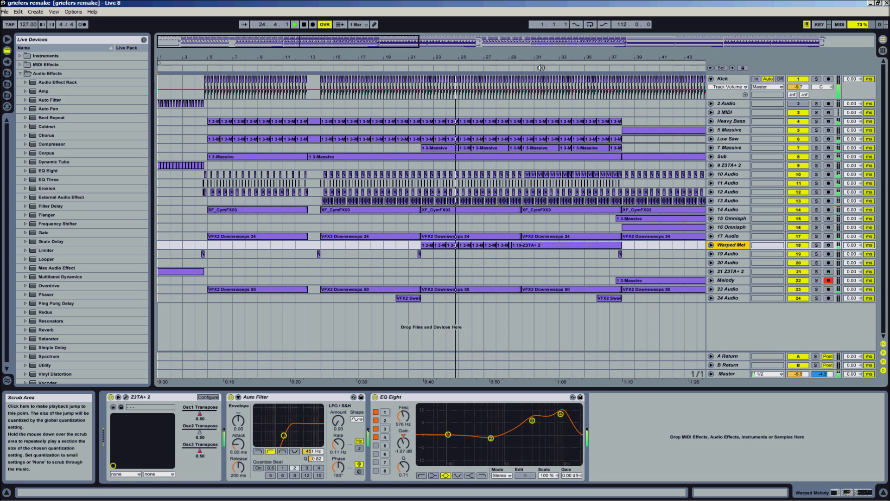
key("space")
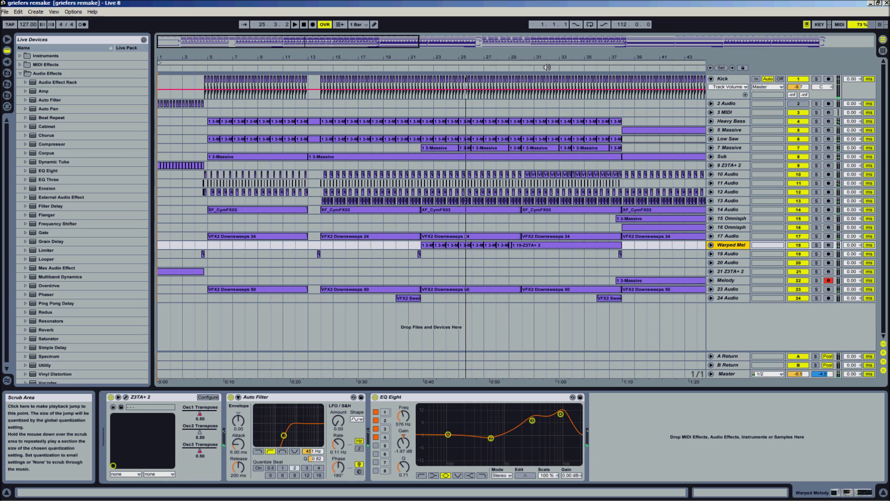
left_click(549, 67)
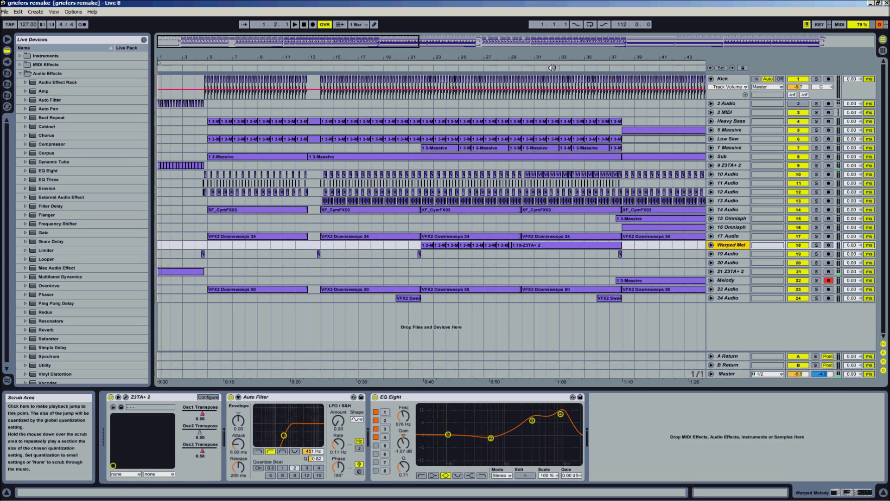
left_click(588, 93)
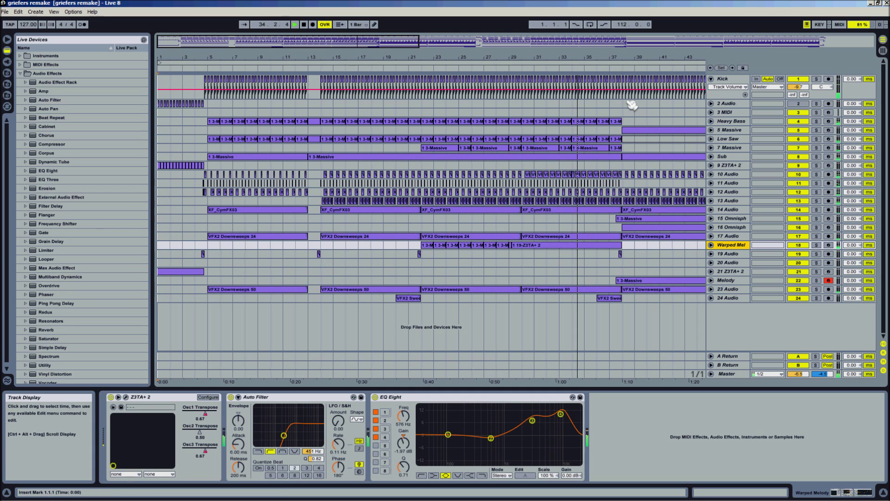
key("space")
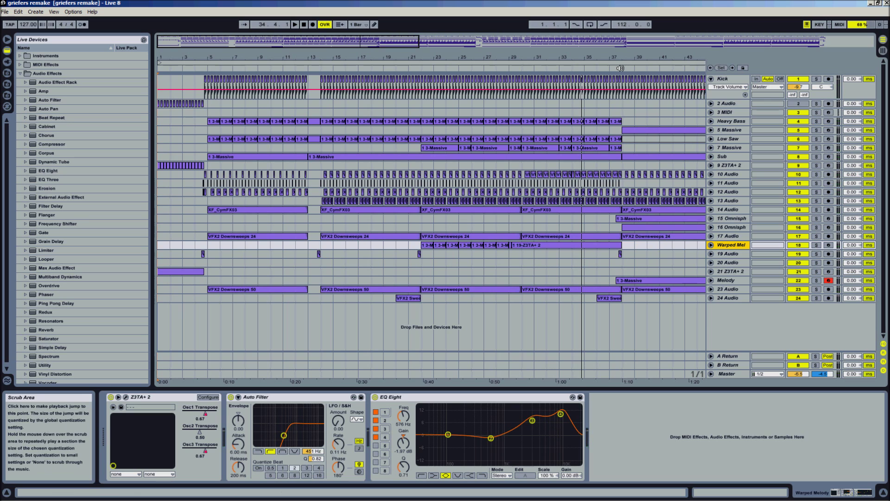
left_click(621, 68)
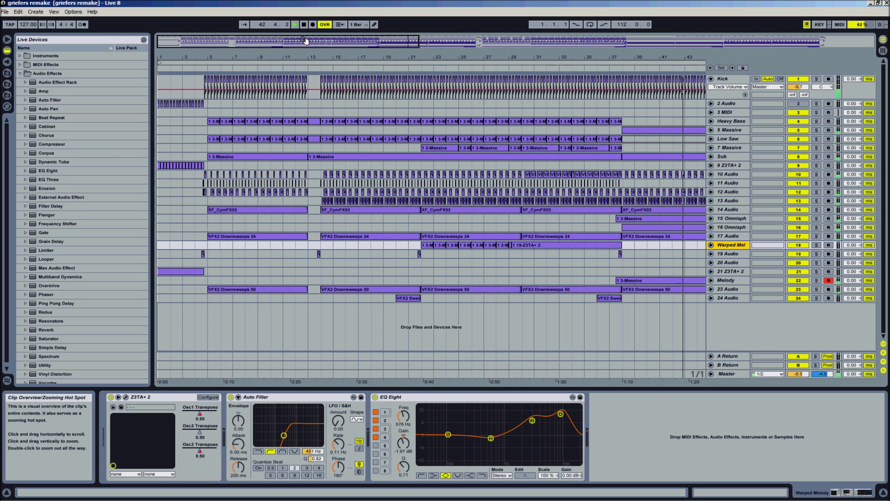
key("space")
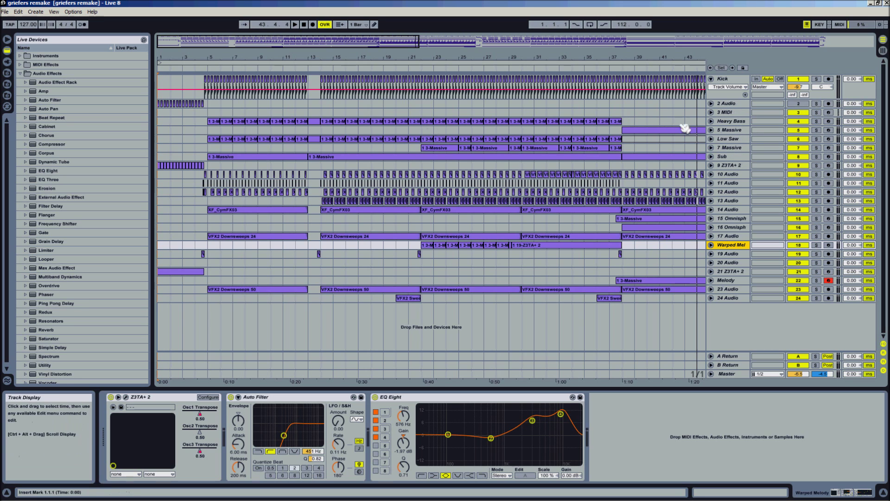
Inspect the device chains of the Low Saw, Sub and Heavy Bass tracks, finishing on Heavy Bass
left_click(740, 123)
left_click(741, 140)
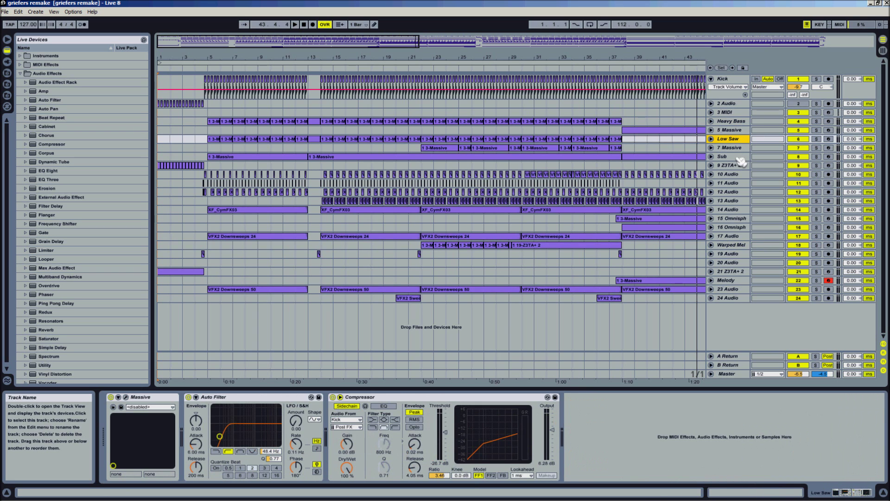
left_click(744, 158)
left_click(743, 138)
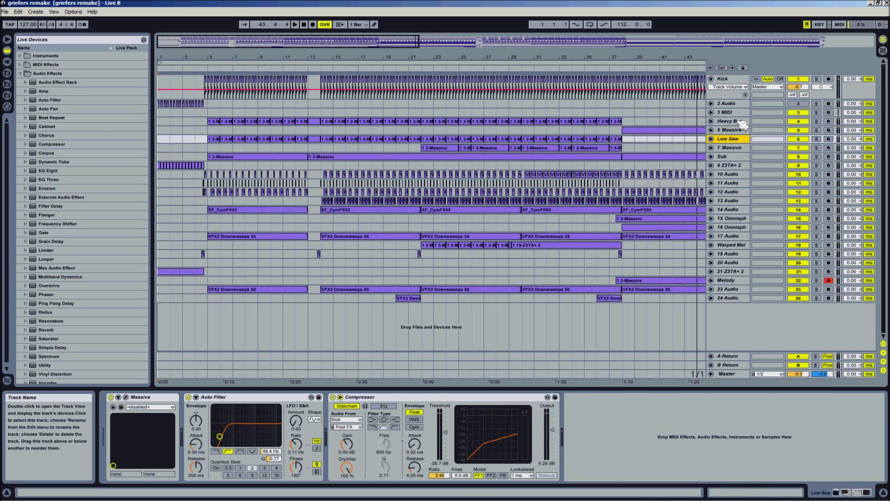
left_click(742, 122)
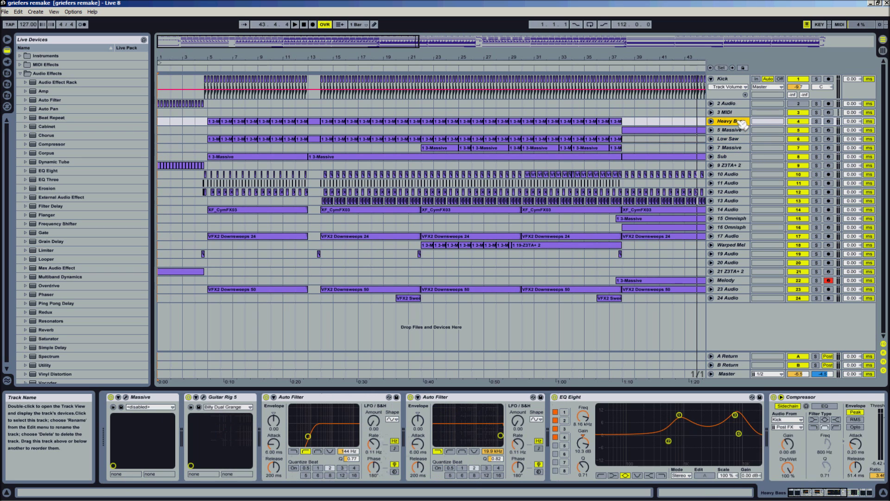
Solo the Heavy Bass track and audition it from its first clip at bar 5
left_click(816, 121)
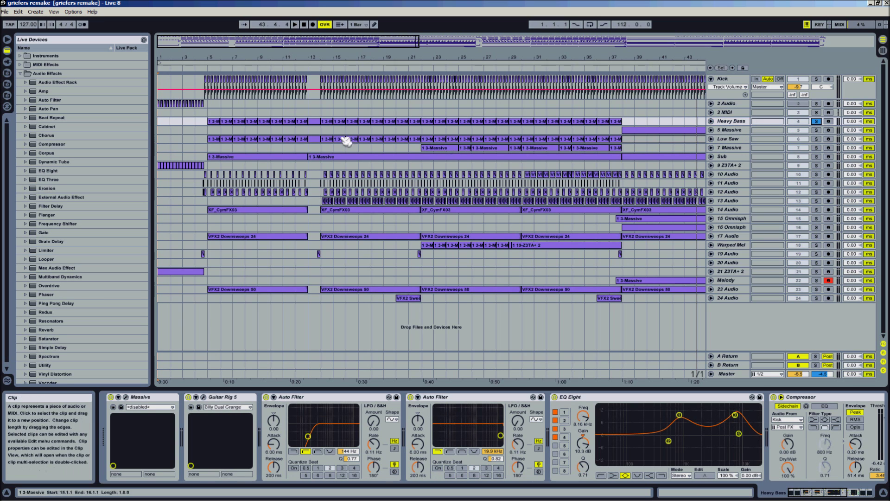
left_click(219, 120)
key("space")
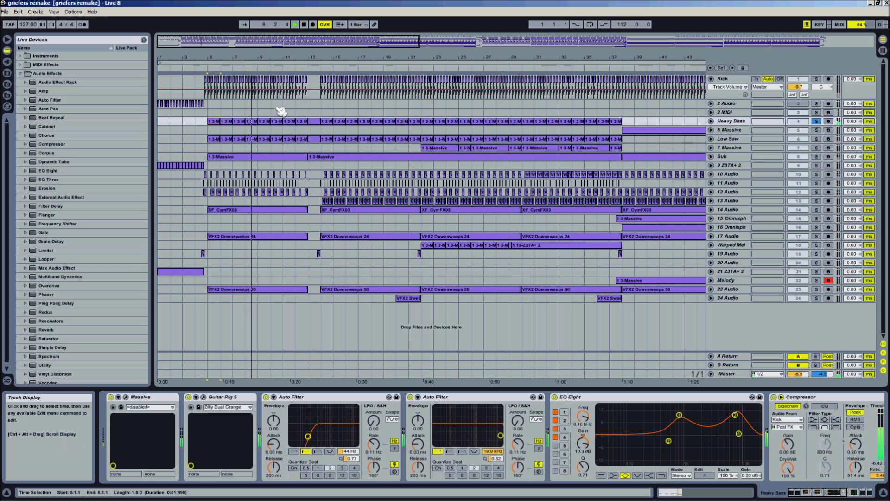
key("space")
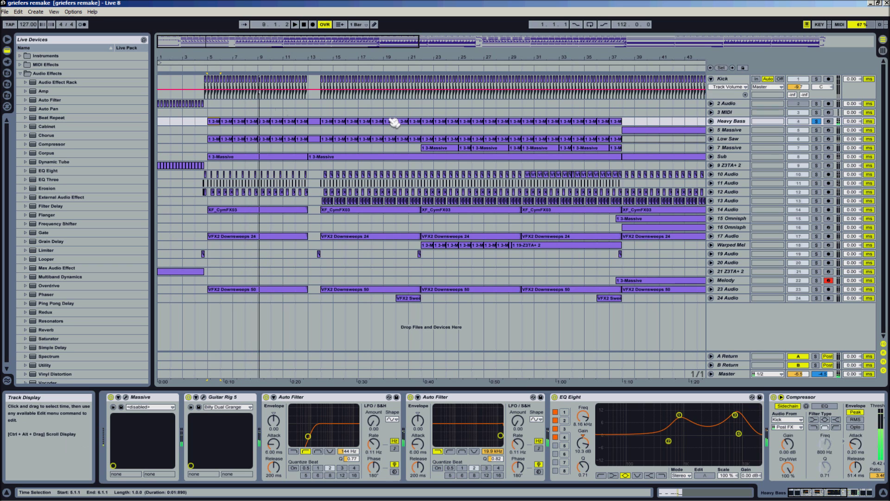
Solo the Low Saw track instead and audition it from bar 5
left_click(748, 140)
left_click(817, 139)
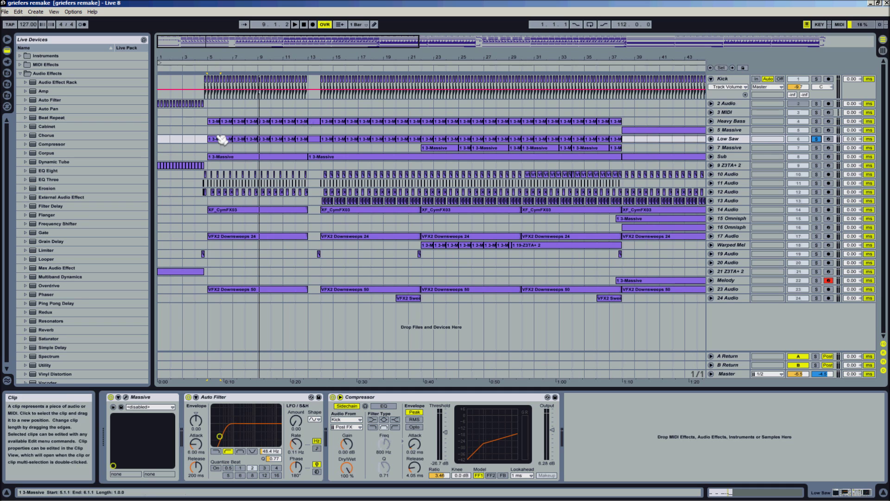
key("space")
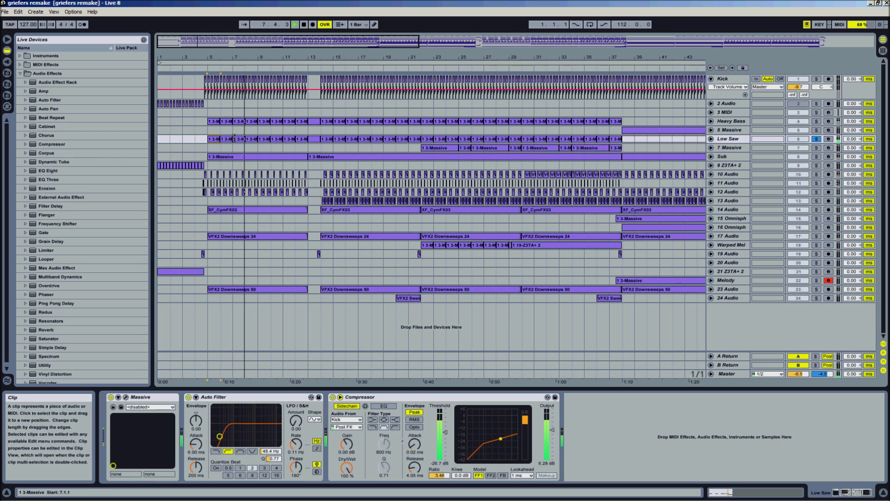
Open the TyrellN6 synth editor on the Sub track and place its window below the Sub clips
left_click(746, 158)
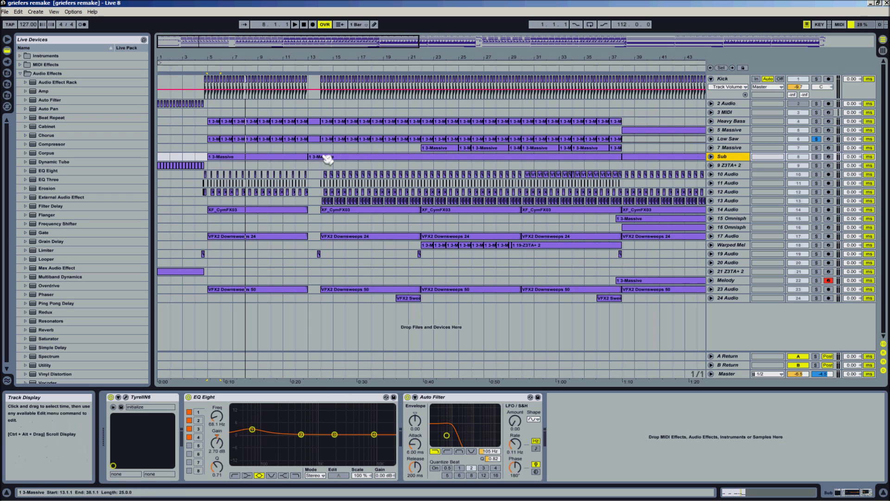
left_click(129, 399)
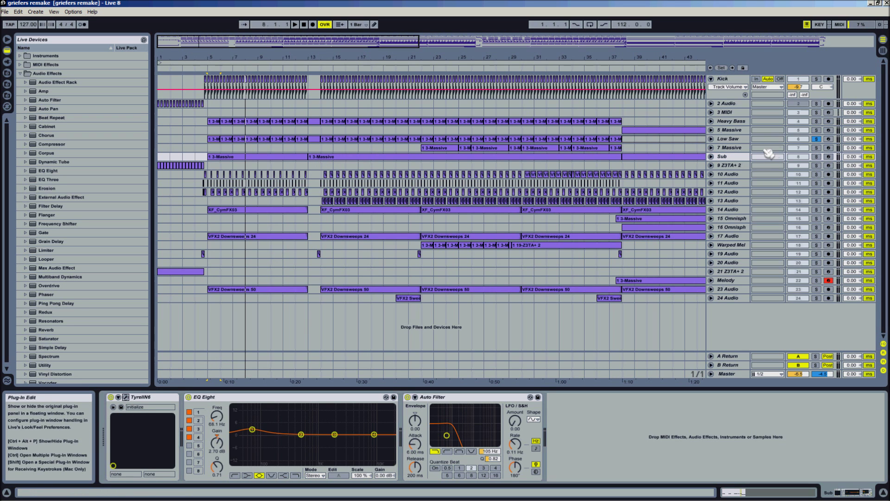
left_click_drag(332, 78, 505, 160)
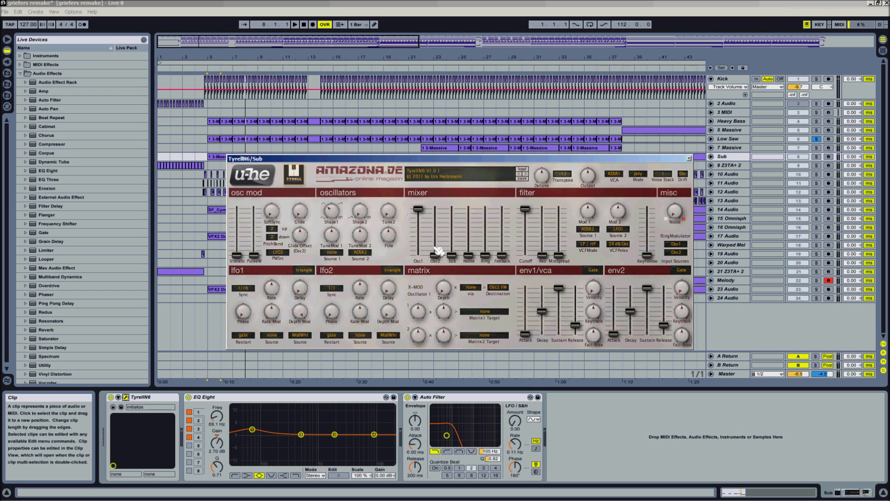
left_click_drag(654, 161, 642, 180)
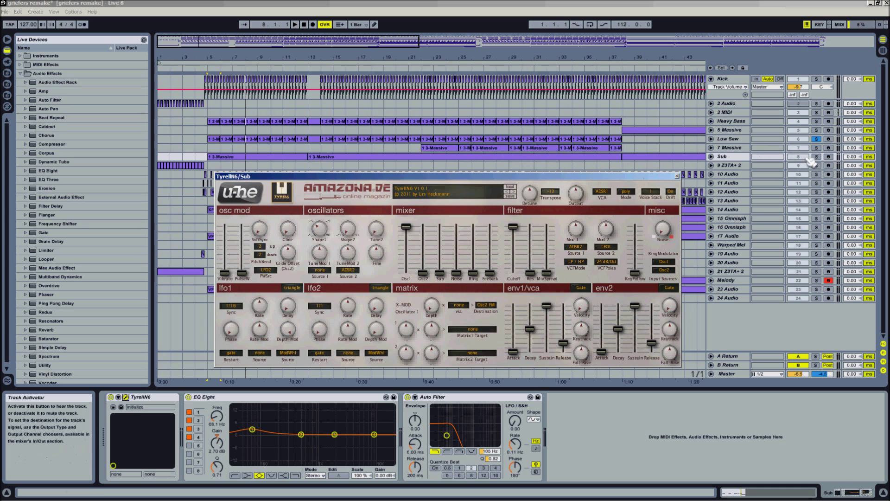
Solo the Sub track and audition its first clip, keeping the synth editor clear of the upper tracks
left_click(816, 157)
left_click(256, 157)
key("space")
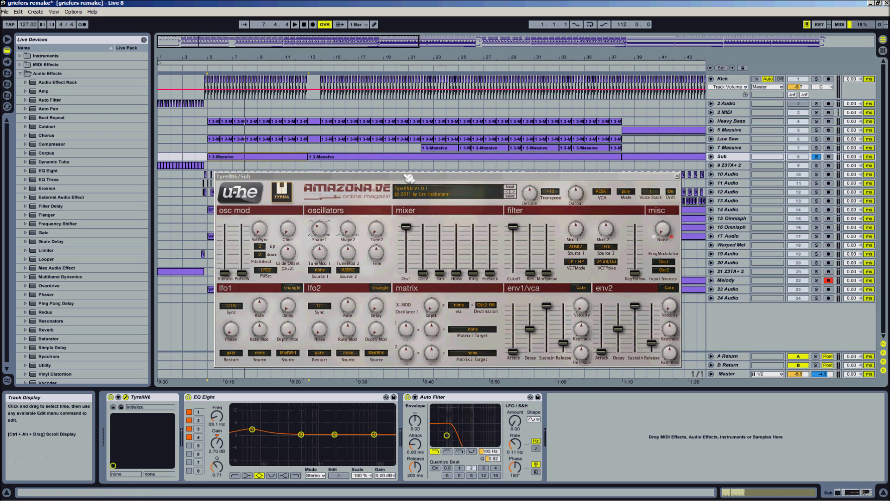
left_click_drag(409, 178, 429, 199)
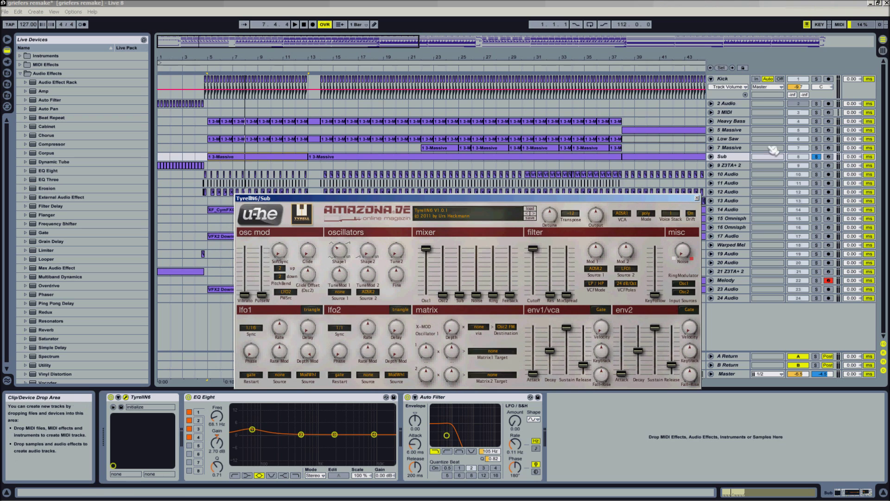
Close the TyrellN6 editor, solo only the Heavy Bass track and play it from bar 5
left_click(697, 198)
left_click(816, 139, "ctrl")
left_click(816, 121, "ctrl")
left_click(227, 122)
key("space")
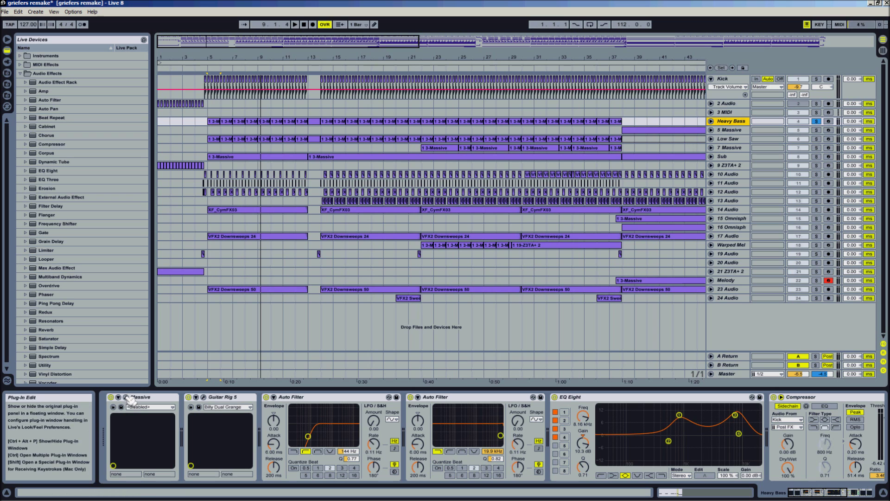
Deactivate Guitar Rig 5, both Auto Filters, EQ Eight, Compressor, LexHall and LexPlate on the Heavy Bass track, leaving only Massive active
mouse_move(820, 491)
left_mouse_down()
mouse_move(849, 492)
mouse_move(805, 495)
left_mouse_up()
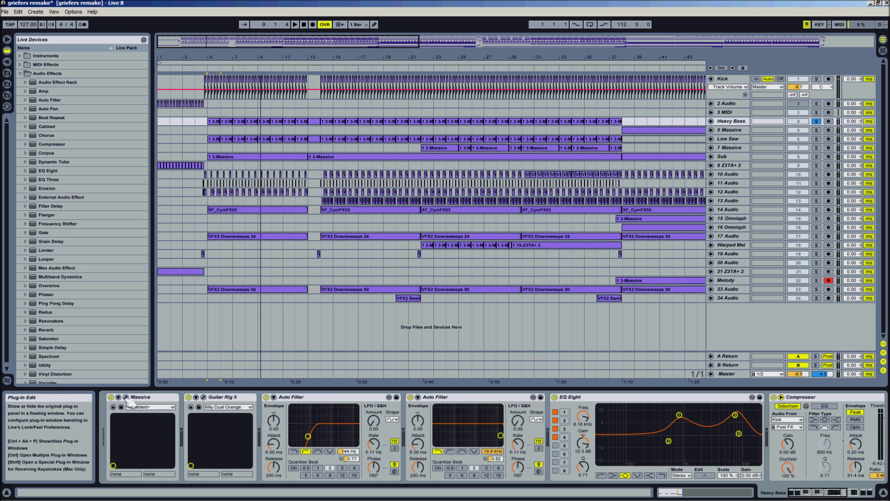
left_click(188, 397)
left_click(266, 397)
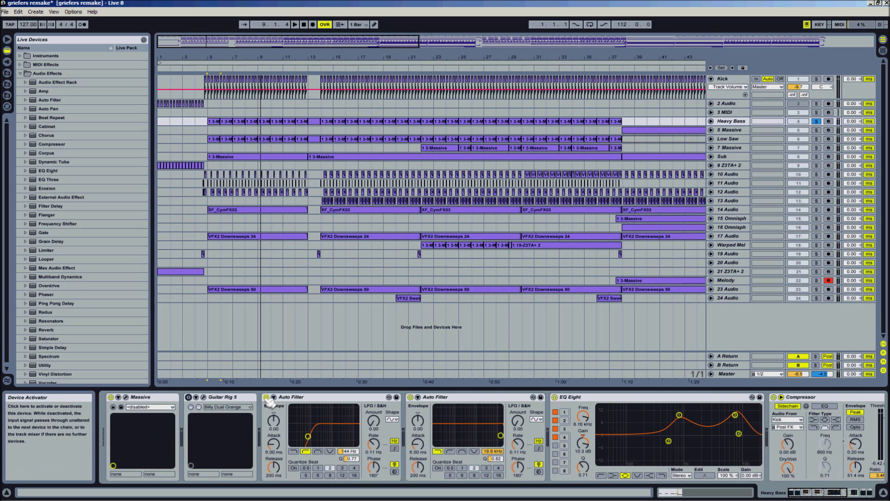
left_click(411, 397)
left_click(554, 397)
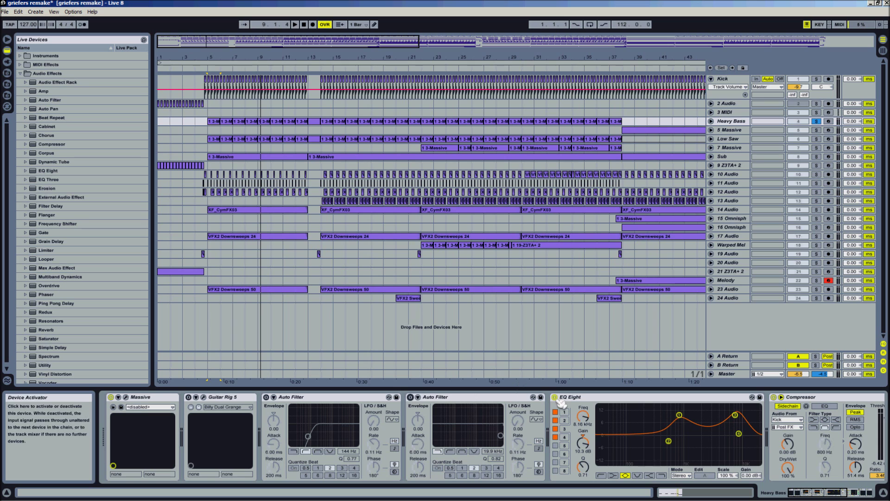
left_click(773, 397)
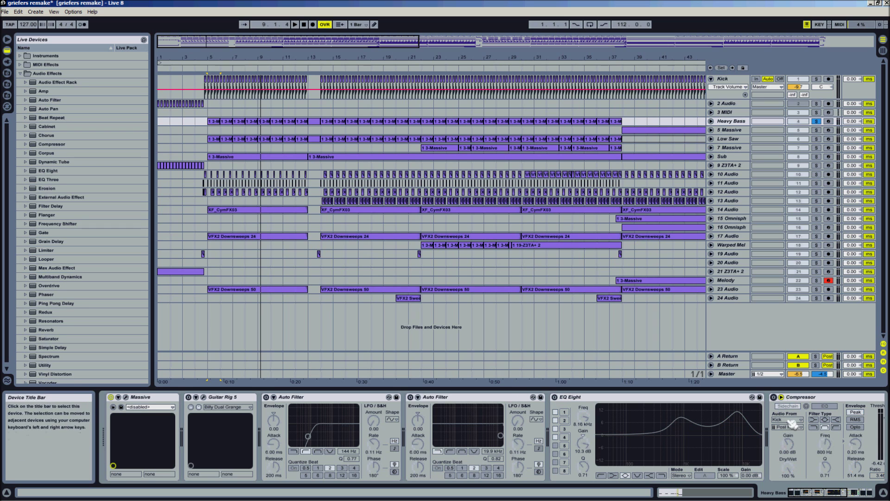
left_click(818, 495)
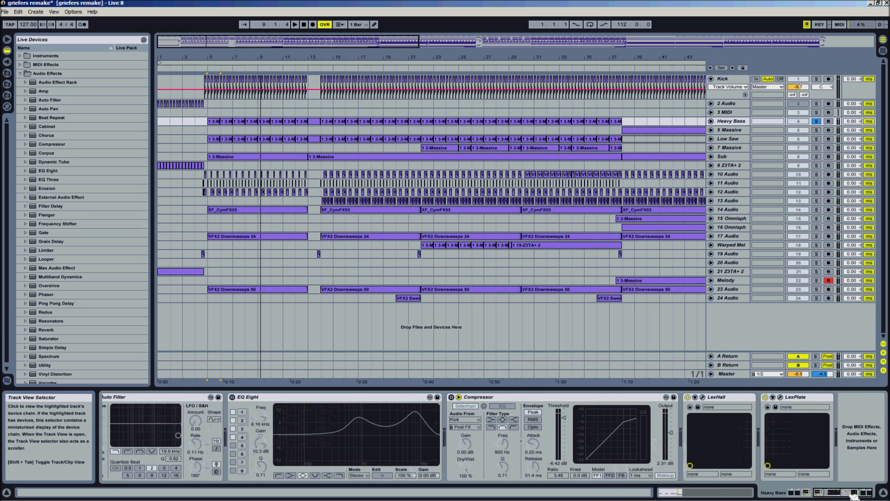
left_click(687, 397)
left_click(765, 397)
left_click(801, 493)
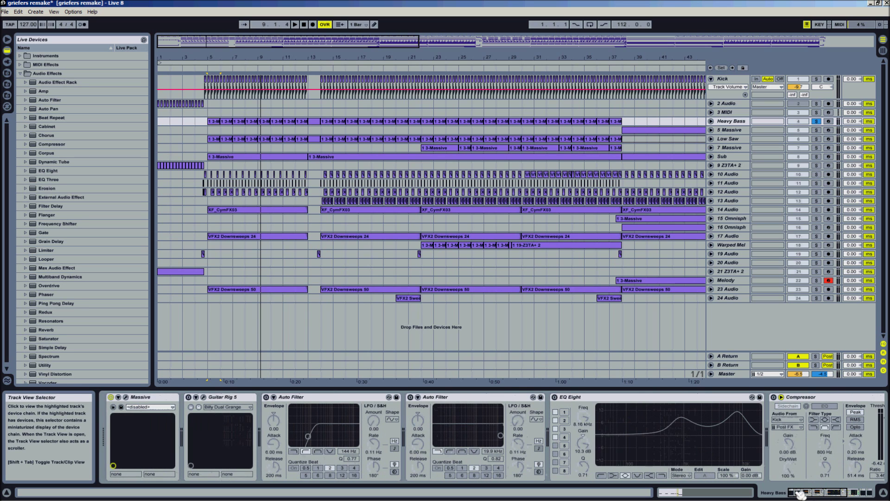
Open the Massive synth editor on the Heavy Bass track and move its window so the track solo controls are uncovered
left_click(148, 400)
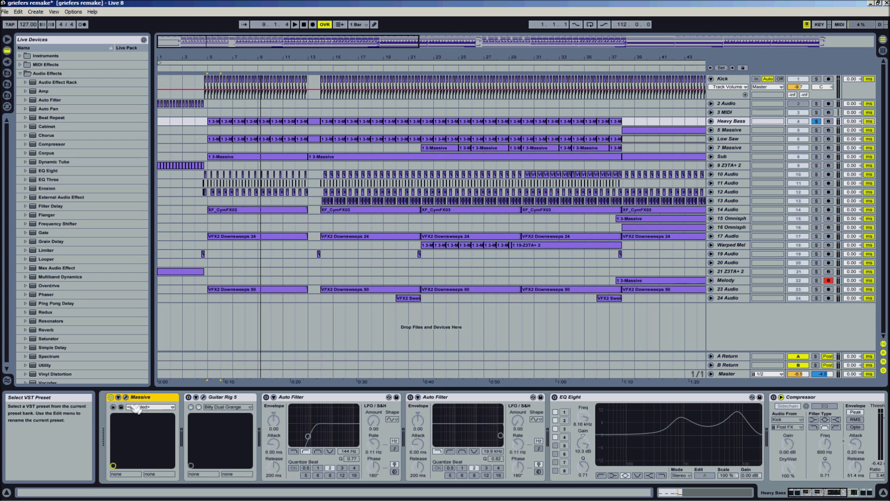
left_click(131, 399)
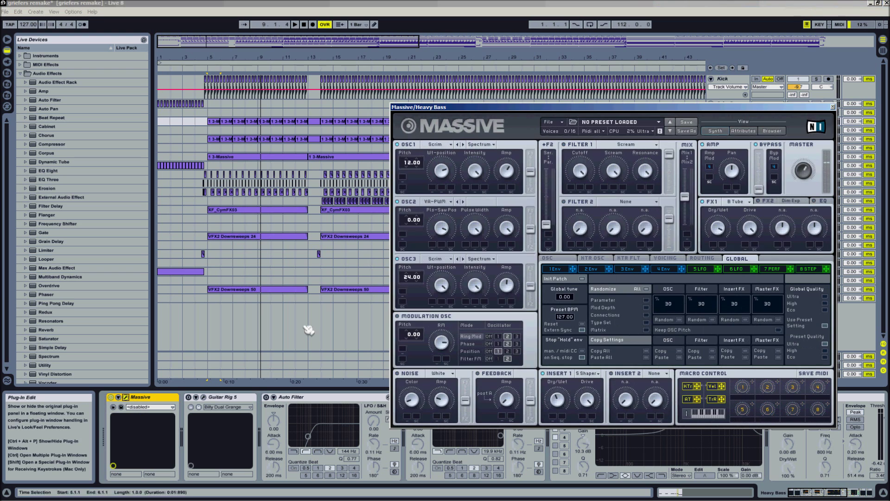
left_click_drag(596, 106, 480, 97)
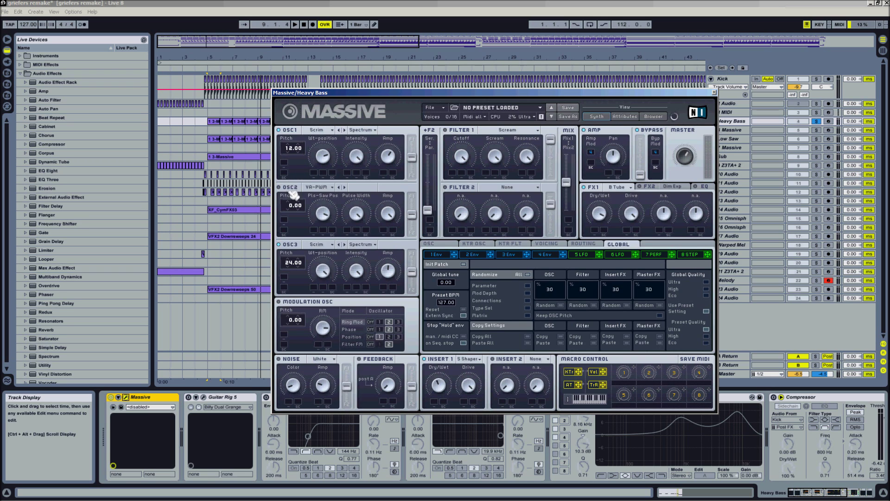
Play the soloed Heavy Bass from bar 5 and look through the wavetable lists of Massive's oscillators 1 and 2, keeping the current wavetables
key("space")
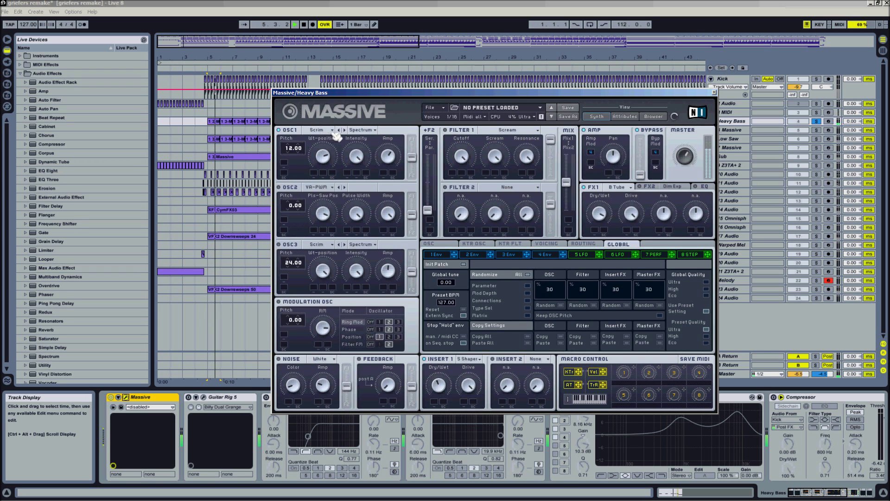
left_click(335, 131)
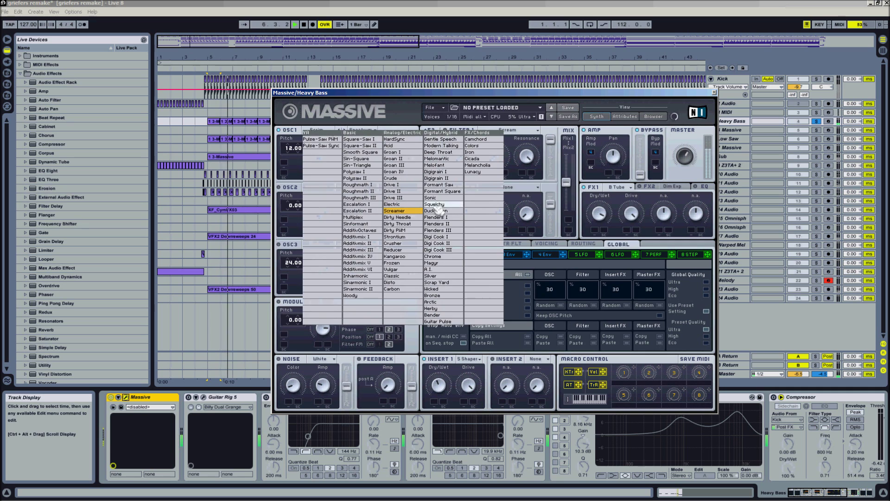
left_click(350, 113)
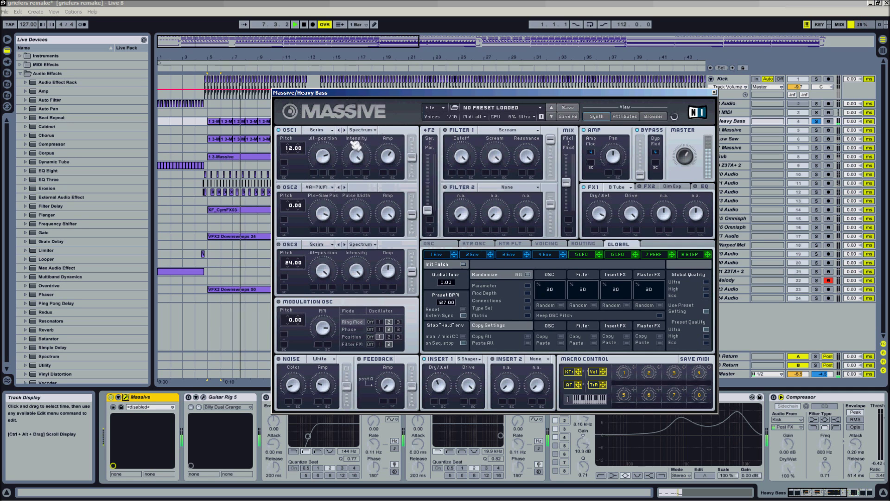
left_click(337, 187)
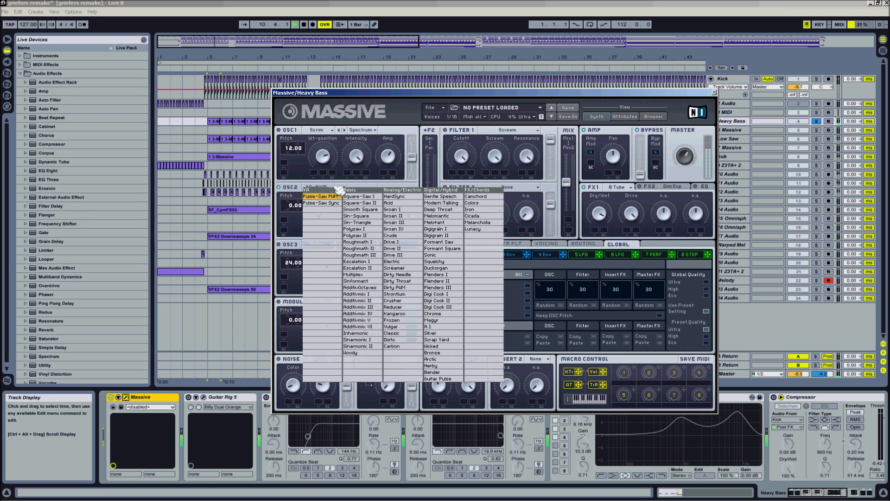
left_click(341, 98)
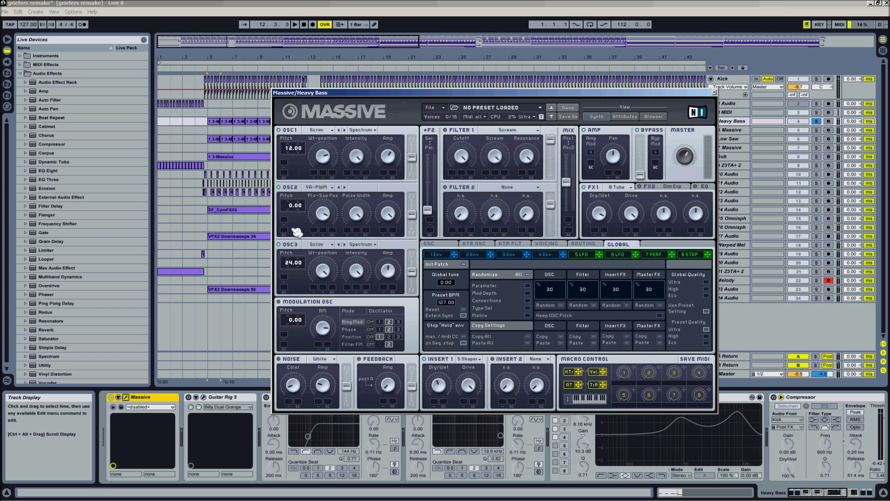
key("space")
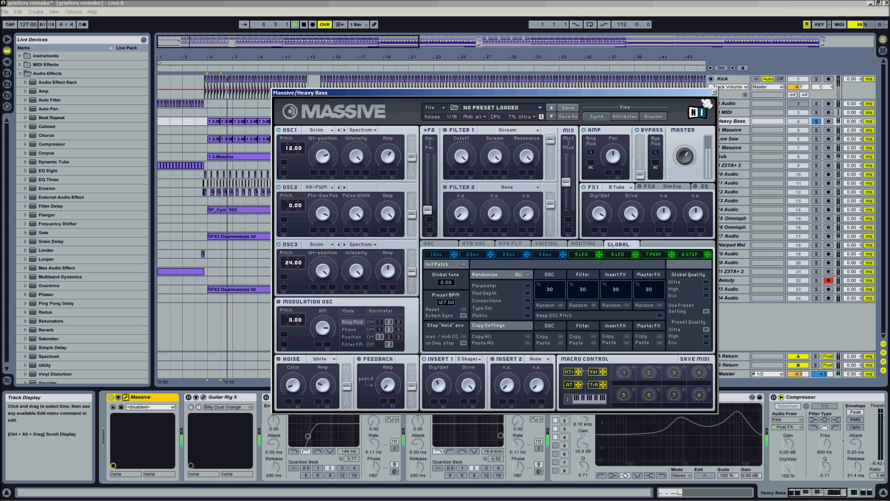
Close the Massive editor, open the Guitar Rig 5 editor on Heavy Bass and move its window so the whole effect rack is in view
left_click(714, 93)
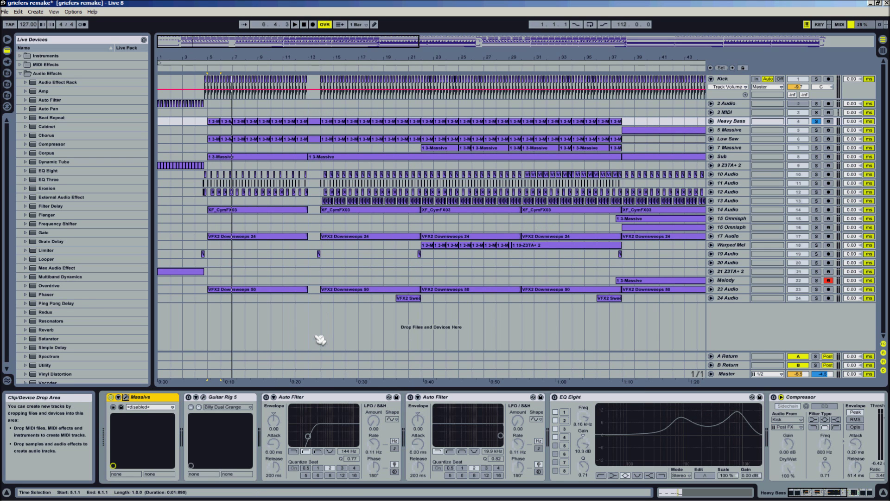
left_click(234, 397)
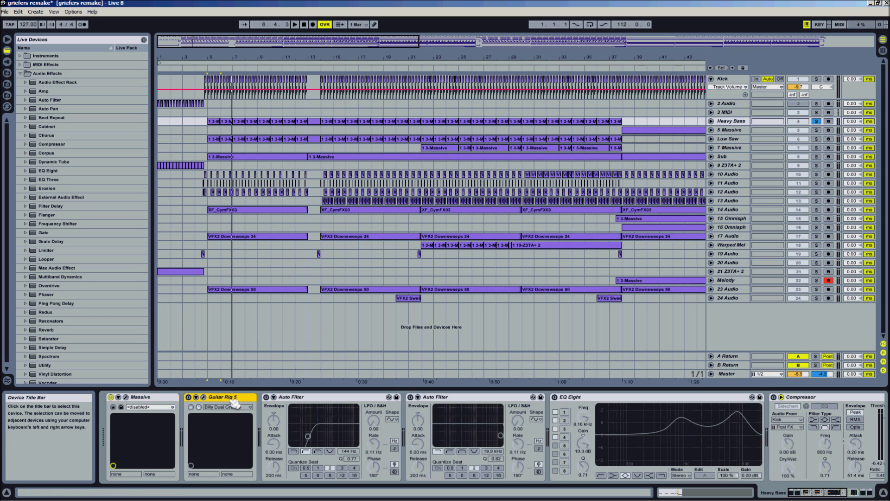
left_click(203, 398)
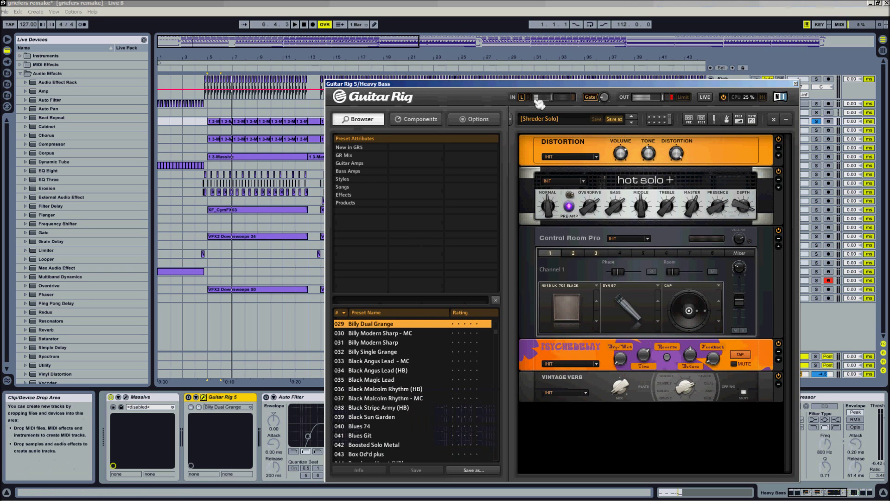
left_click_drag(556, 84, 591, 71)
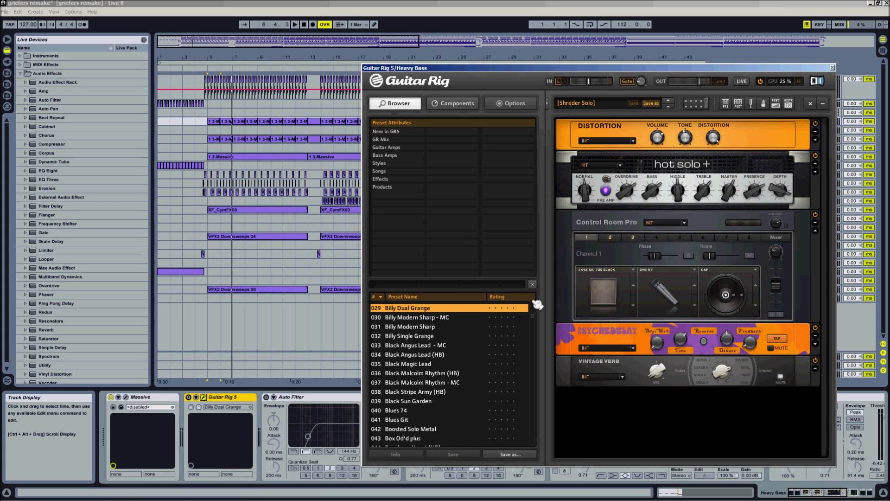
Reactivate Guitar Rig 5 on the Heavy Bass track, play the distorted bass from bar 5 and close the Guitar Rig editor
left_click(197, 397)
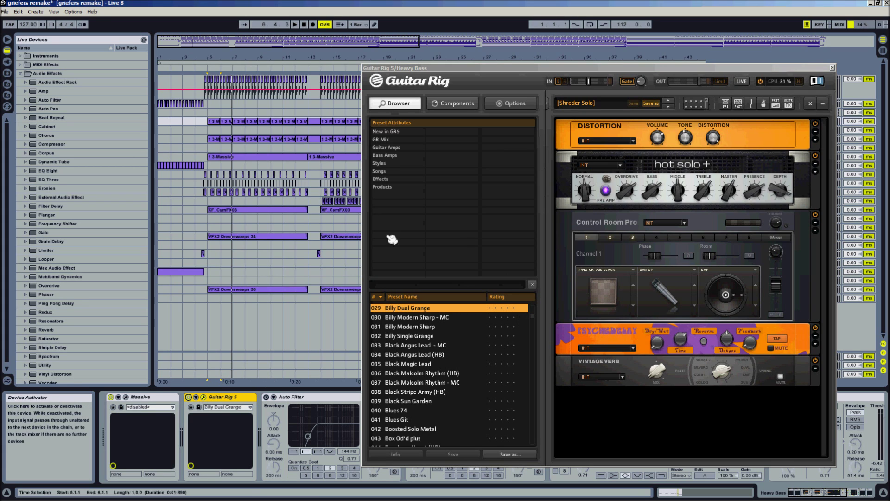
left_click(245, 158)
key("space")
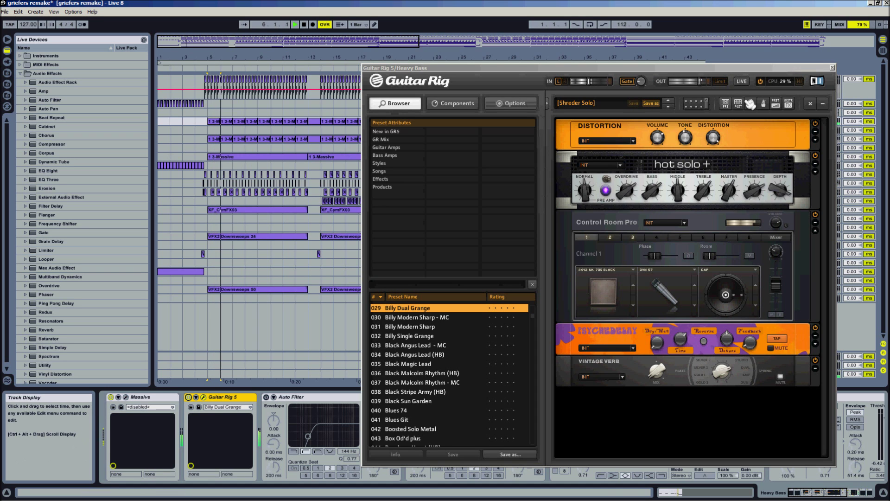
left_click(832, 67)
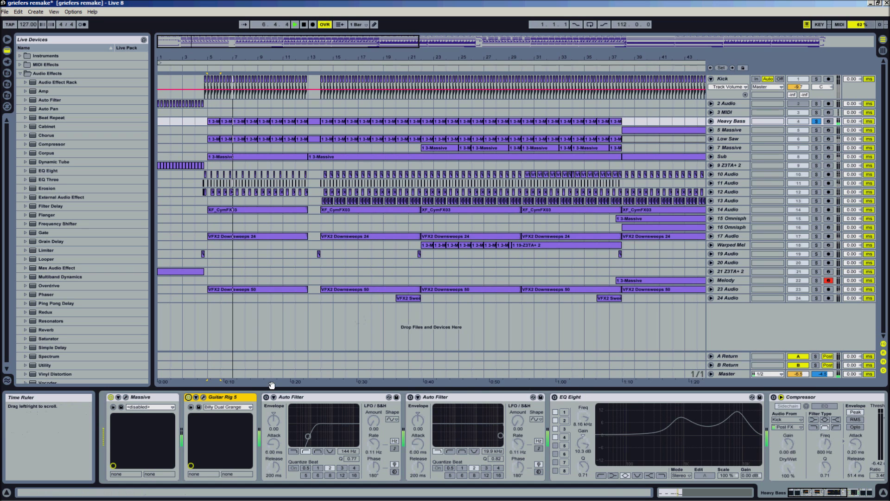
Reactivate both Auto Filters on the Heavy Bass track
left_click(324, 398)
left_click(456, 398)
left_click(266, 397)
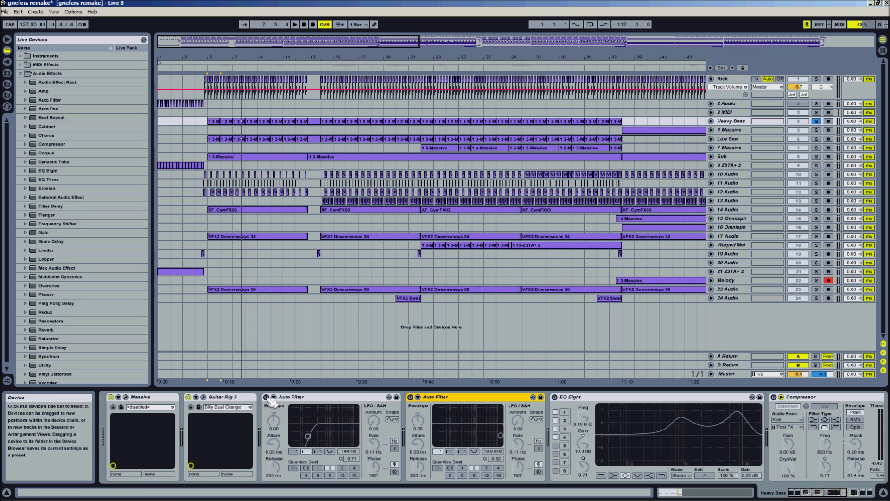
left_click(329, 399)
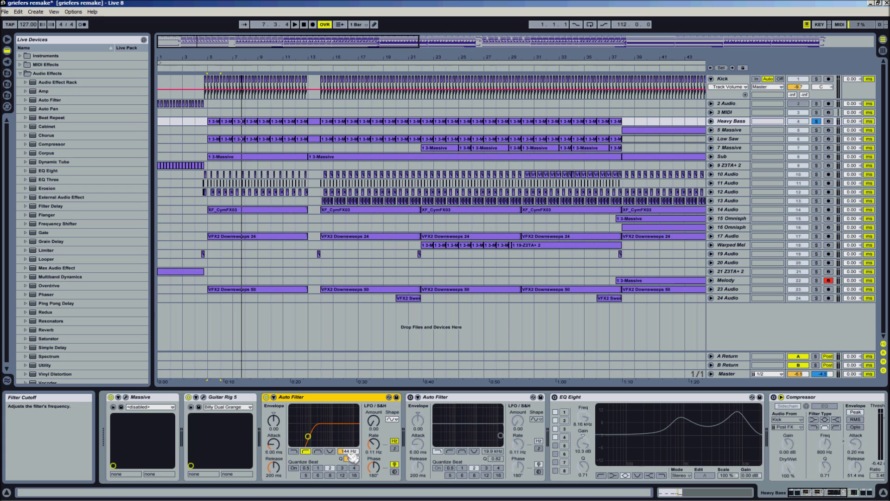
left_click(440, 397)
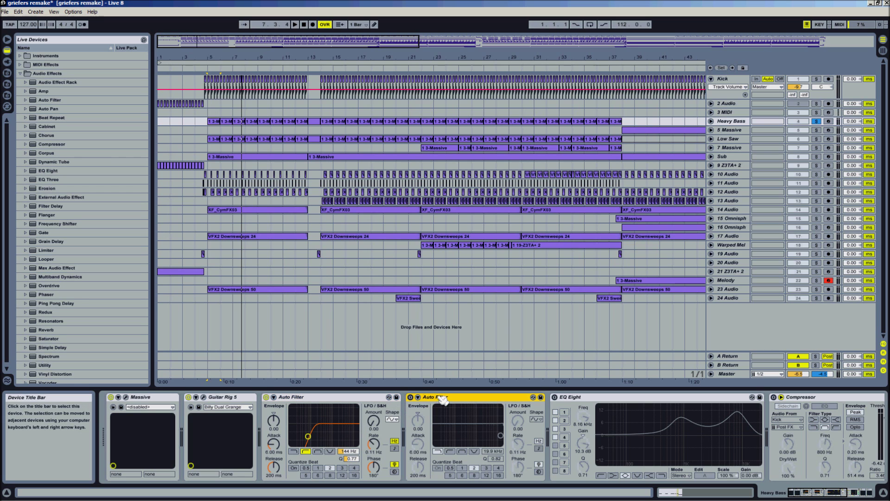
left_click(410, 398)
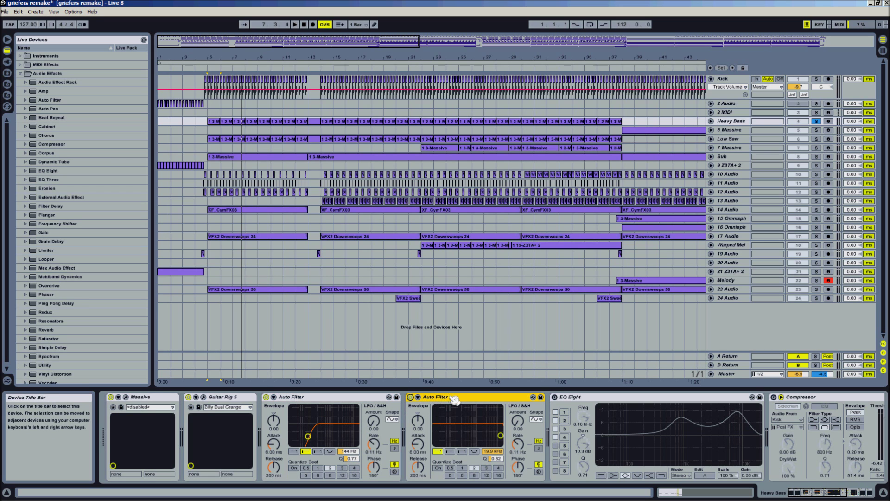
Unfold the Heavy Bass track, view the second Auto Filter's automatable parameters and fold the track back up
left_click(711, 121)
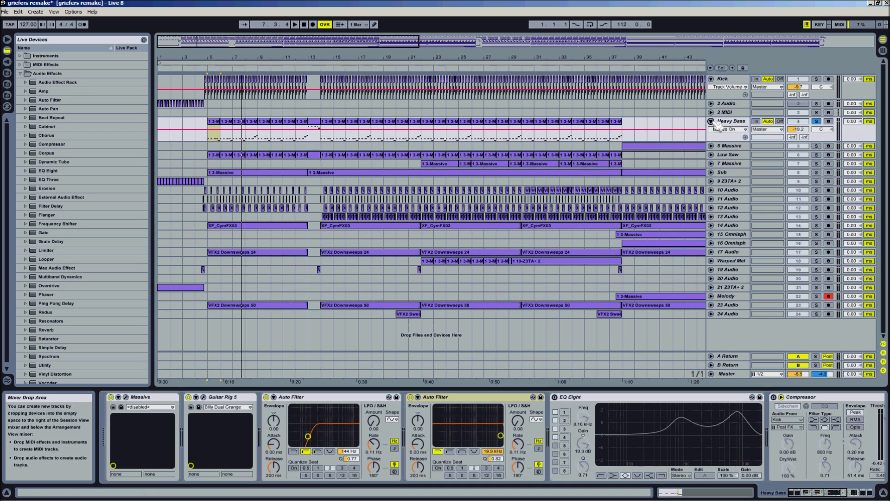
left_click(747, 130)
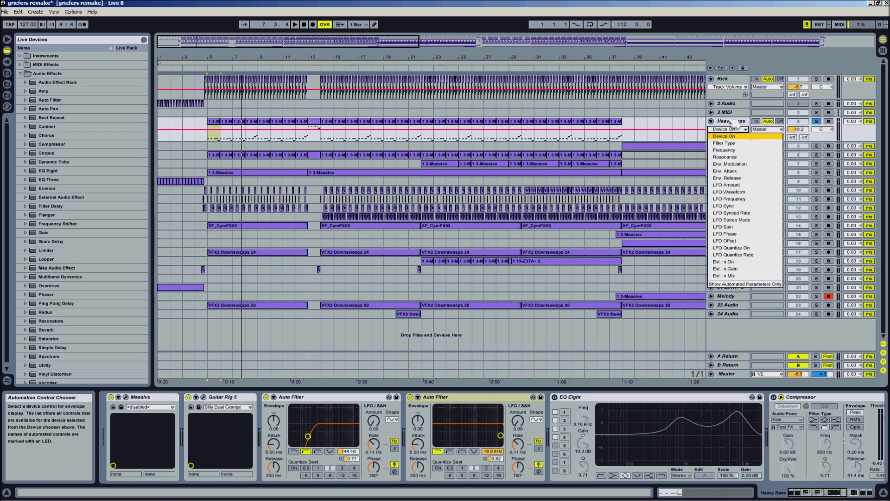
left_click(735, 124)
left_click(711, 121)
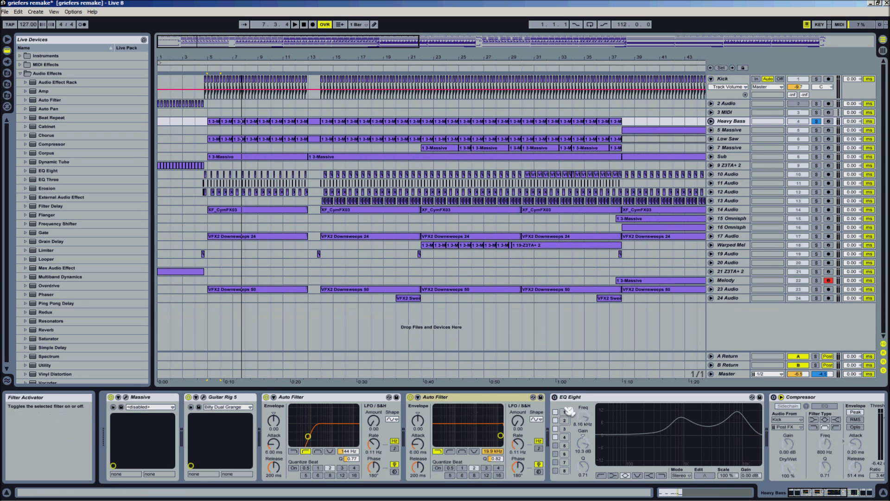
Reactivate EQ Eight on Heavy Bass and compare the sound with and without it during playback, leaving it on
left_click(555, 397)
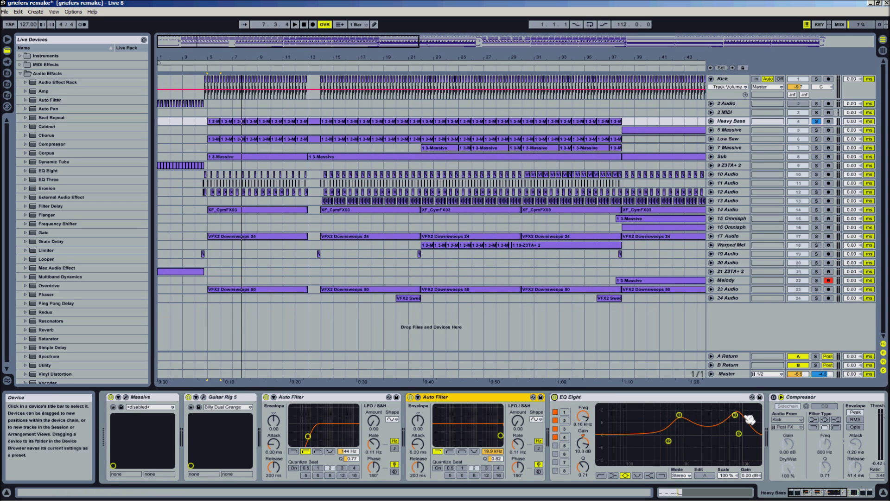
key("space")
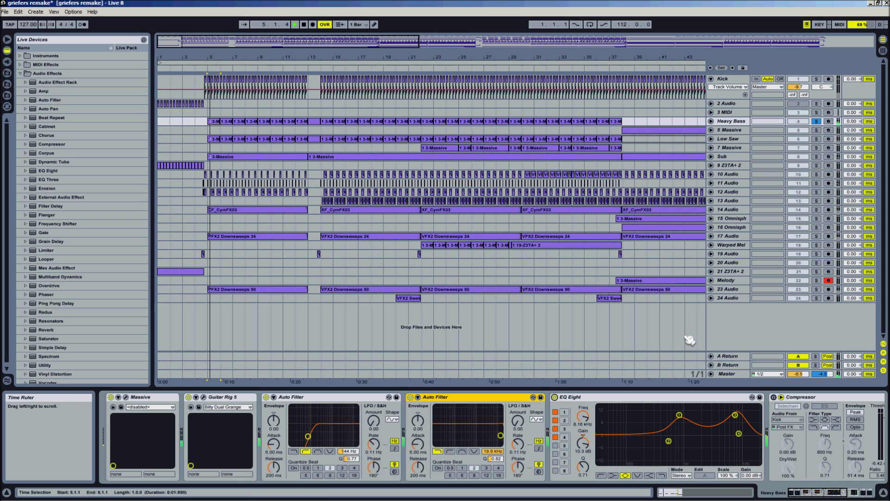
left_click(555, 397)
left_click(555, 397)
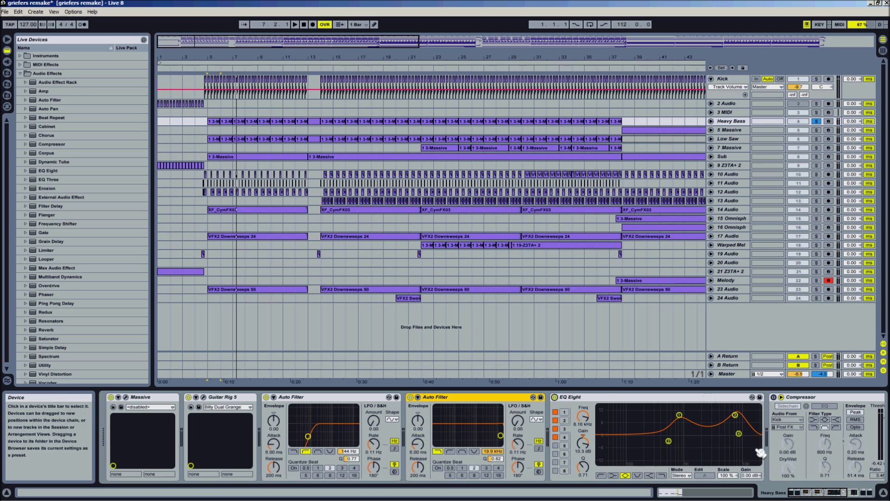
Reactivate the Compressor sidechained to the Kick on Heavy Bass and play the bass from bar 5 to hear the ducking
left_click_drag(812, 488, 849, 495)
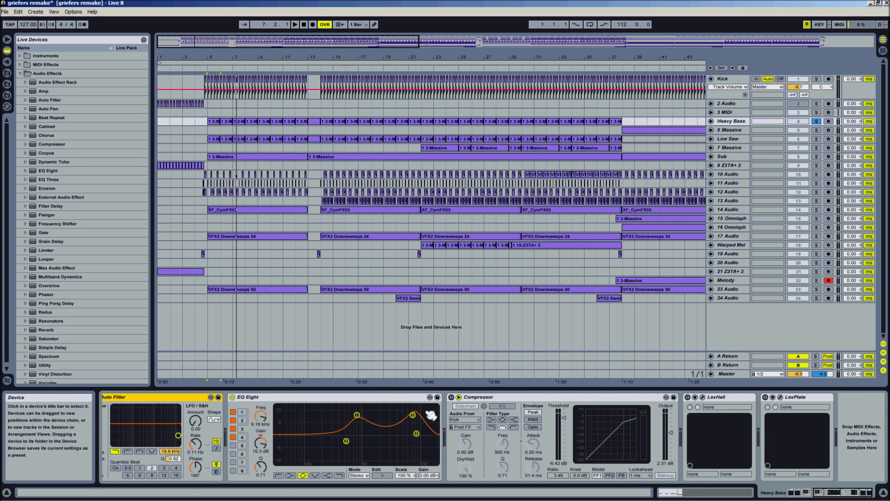
left_click(452, 397)
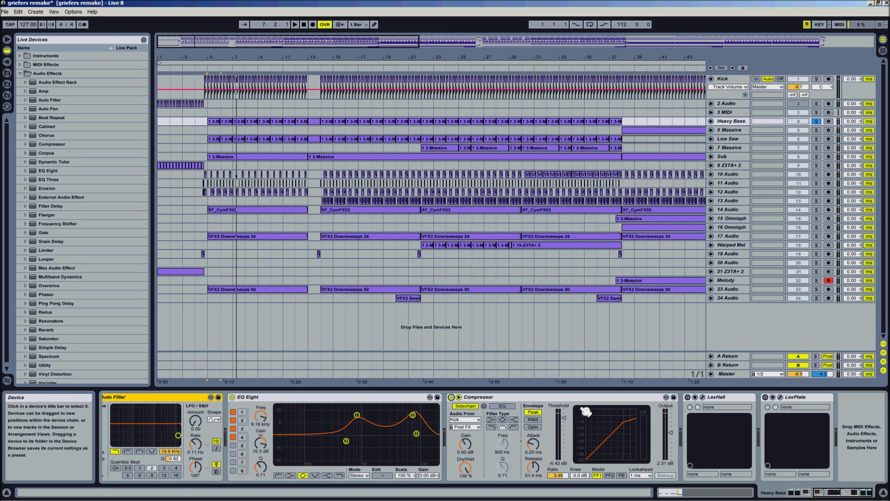
key("space")
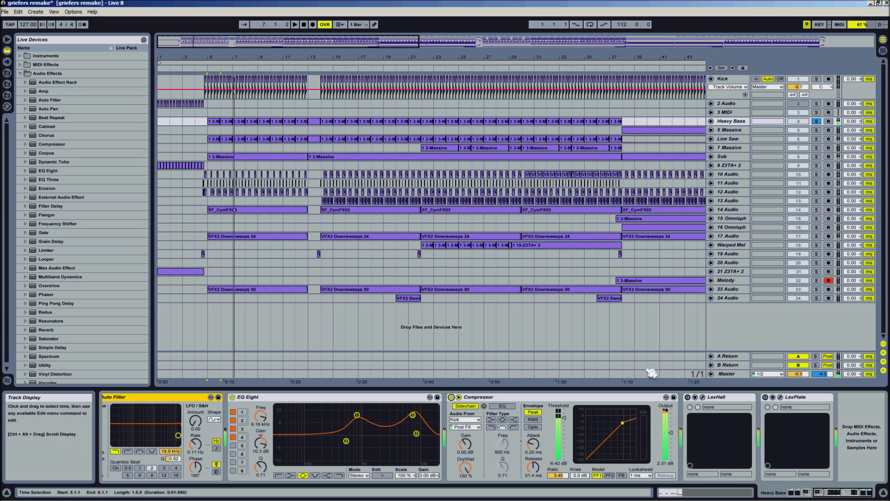
key("space")
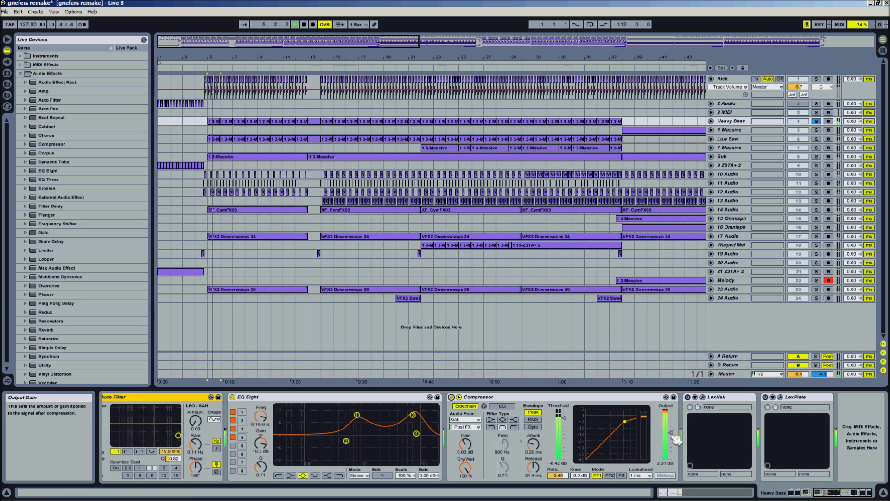
key("space")
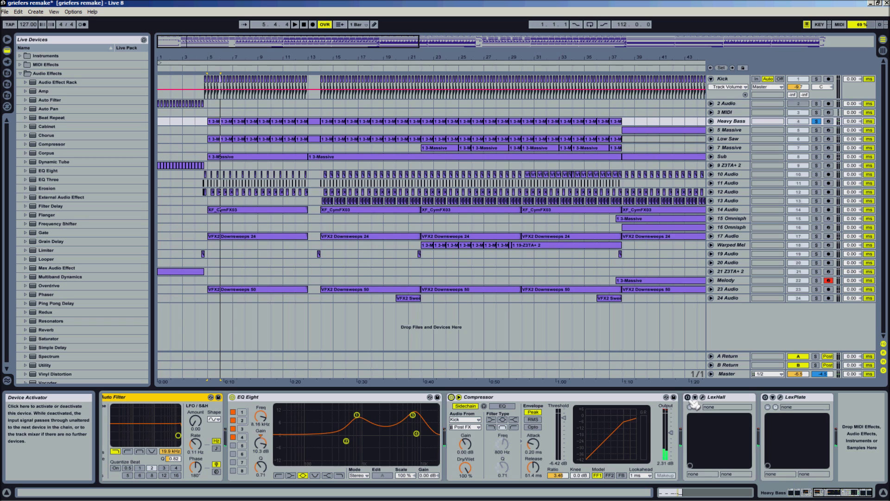
Reactivate the LexHall and LexPlate reverbs on Heavy Bass, then view LexHall's settings and close its editor
left_click(690, 398)
left_click(765, 398)
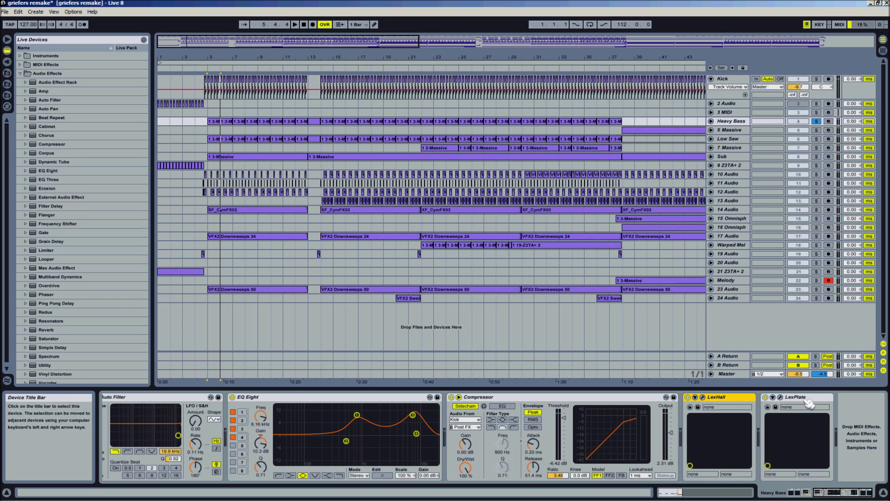
left_click(702, 396)
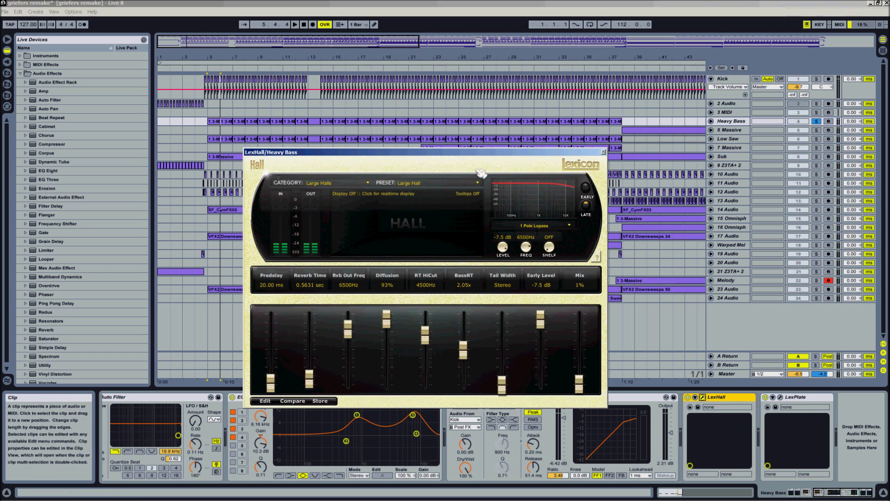
left_click_drag(493, 152, 487, 103)
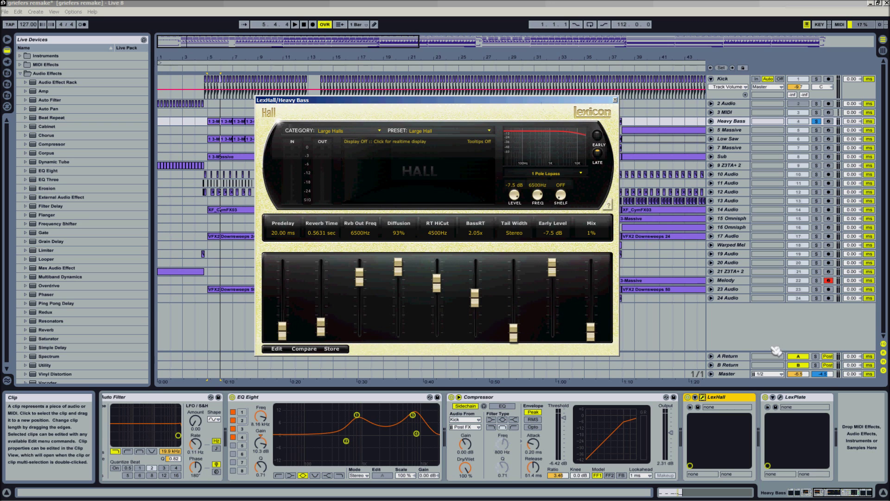
left_click(615, 99)
Play the Heavy Bass through its full effect chain, then open the LexHall and LexPlate editors to examine their mix settings
key("space")
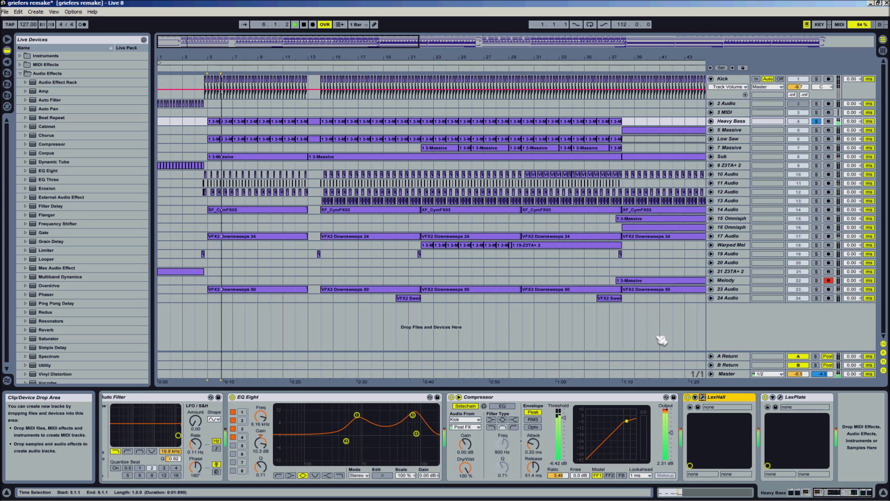
key("space")
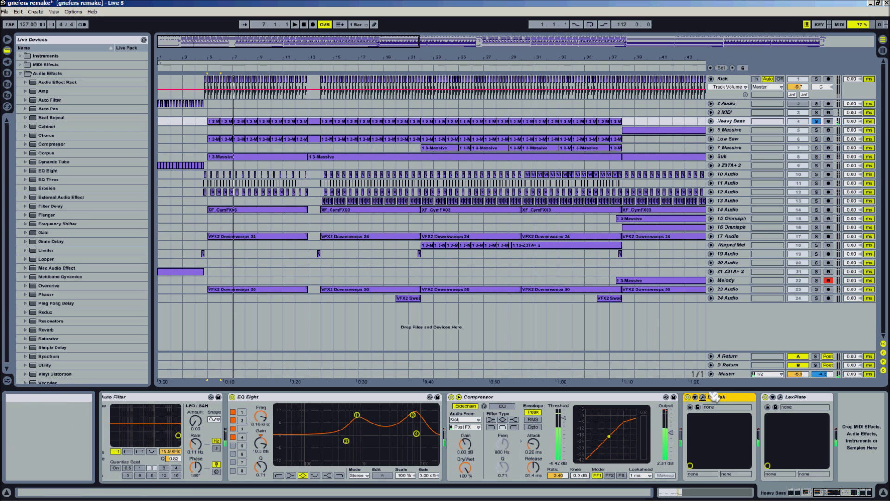
left_click(703, 397)
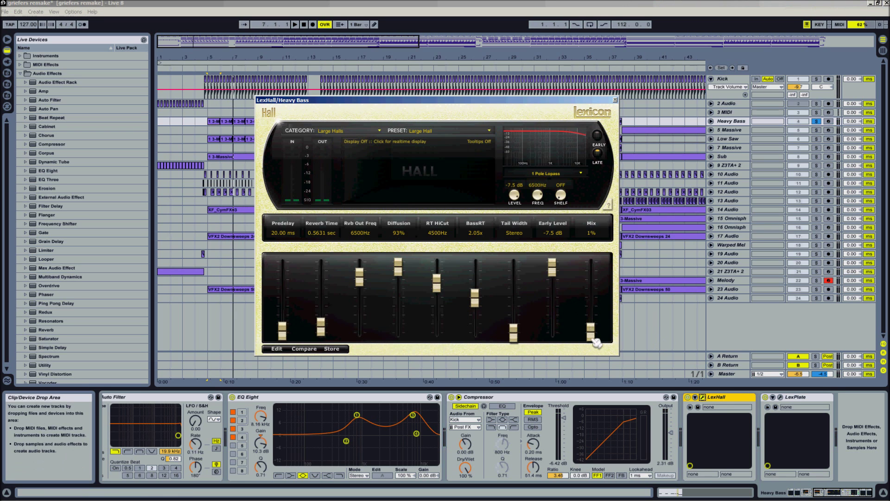
left_click(780, 397)
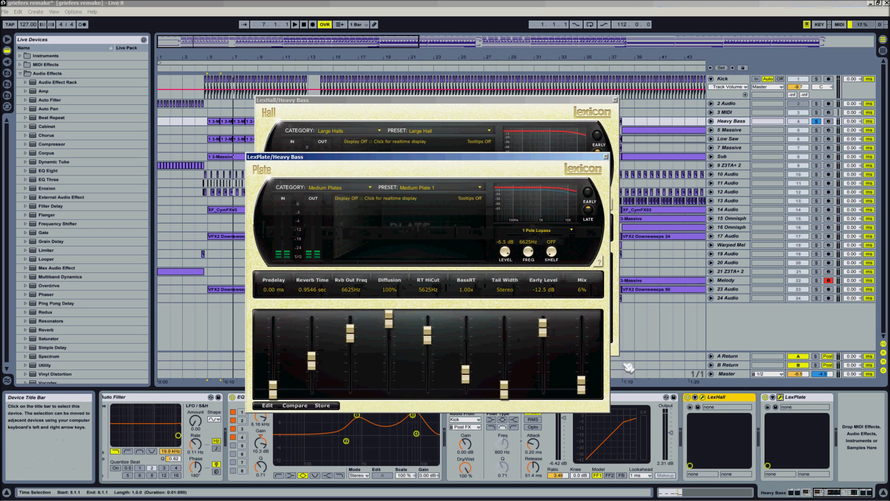
Close the LexPlate and LexHall editors and switch the solo from Heavy Bass to the Low Saw track
left_click(606, 157)
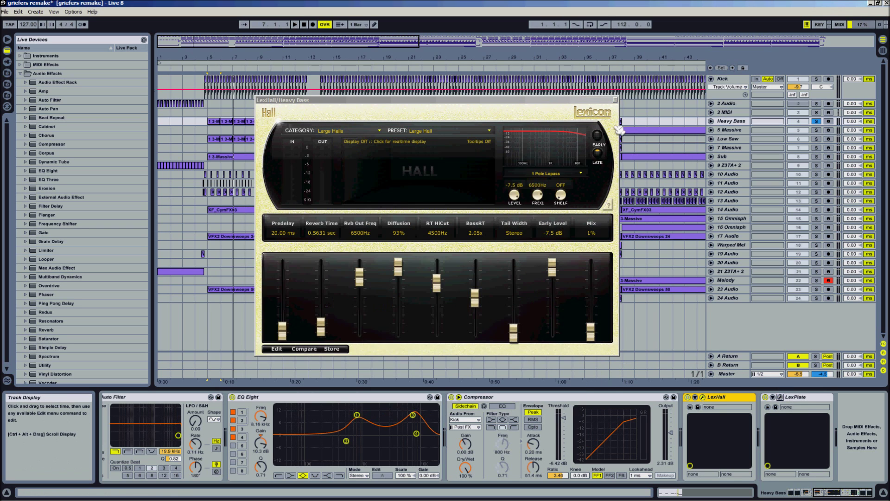
left_click(615, 99)
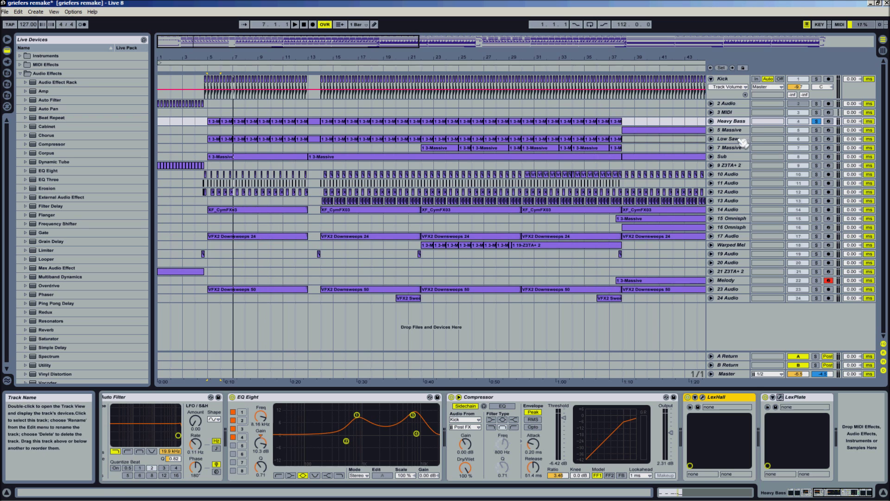
left_click(817, 121)
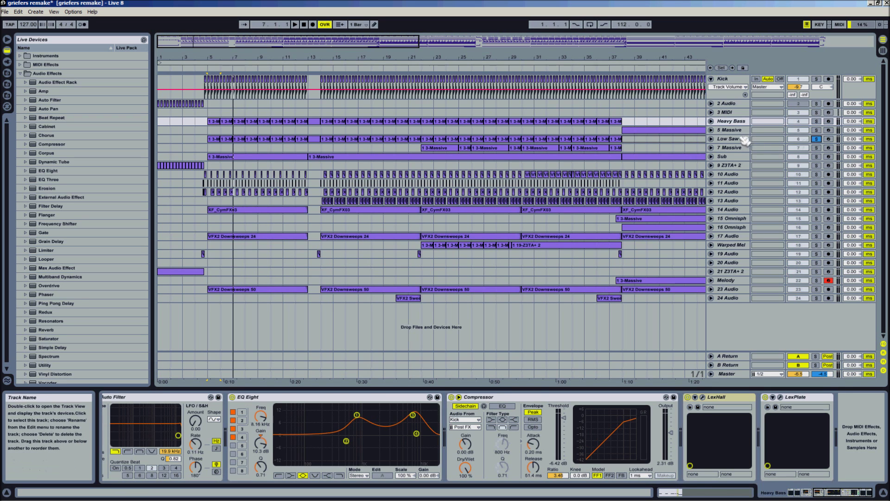
left_click(817, 139)
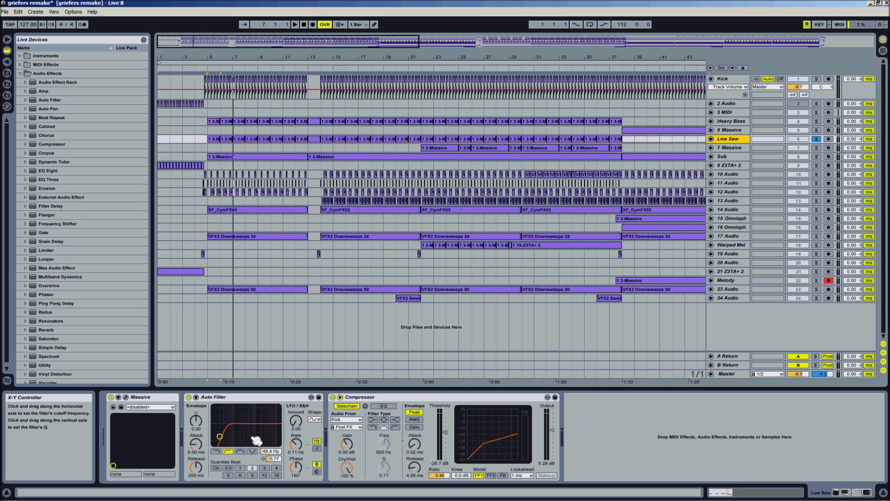
Play Low Saw while examining its Kick-sidechained Compressor and Massive patch, then close the Massive editor
left_click(380, 408)
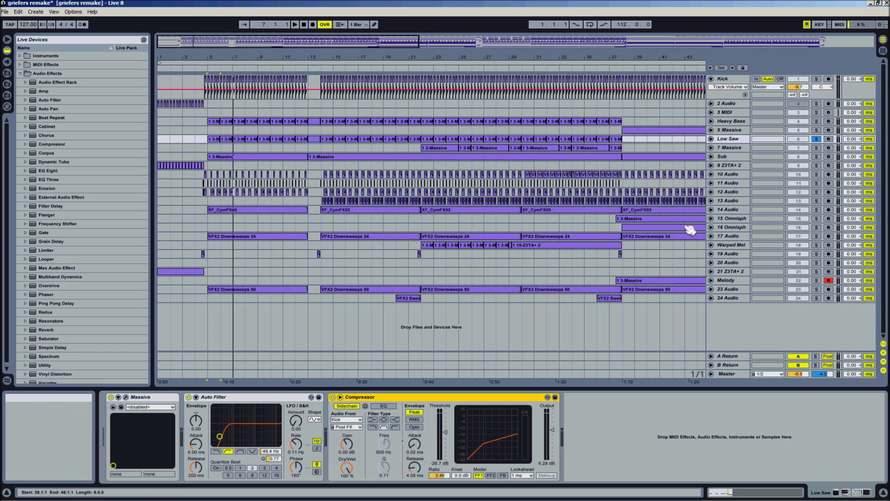
key("space")
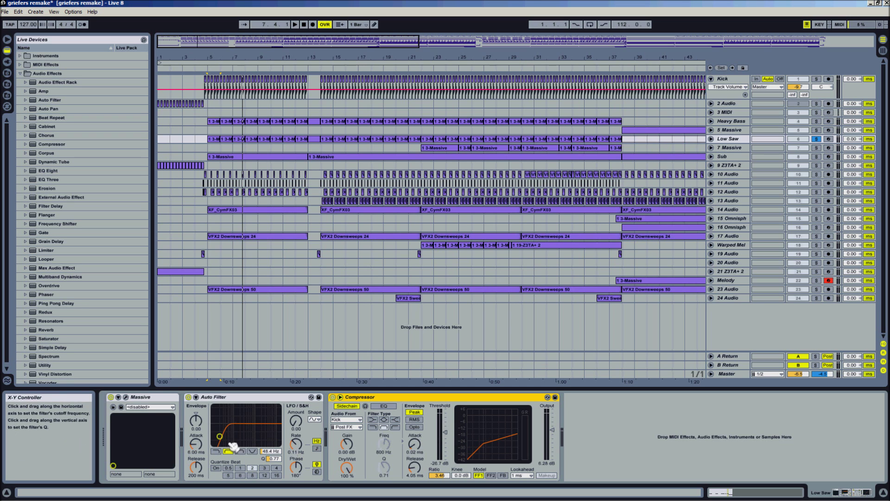
left_click(125, 397)
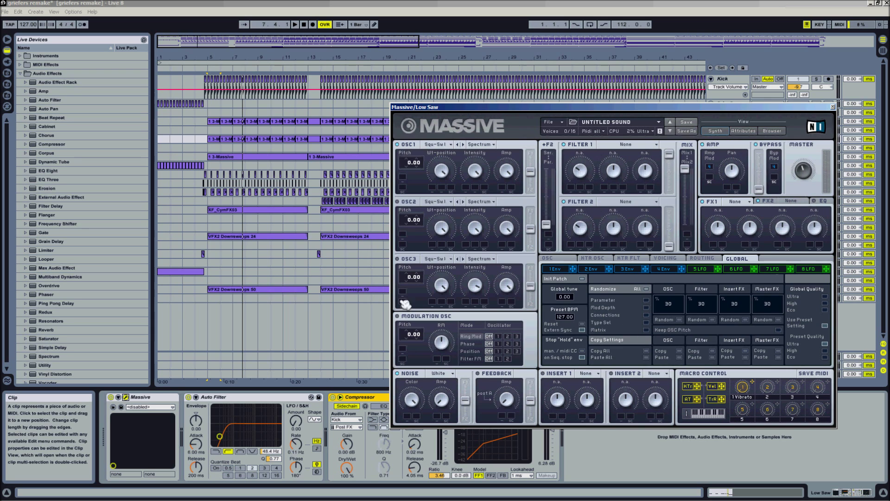
key("space")
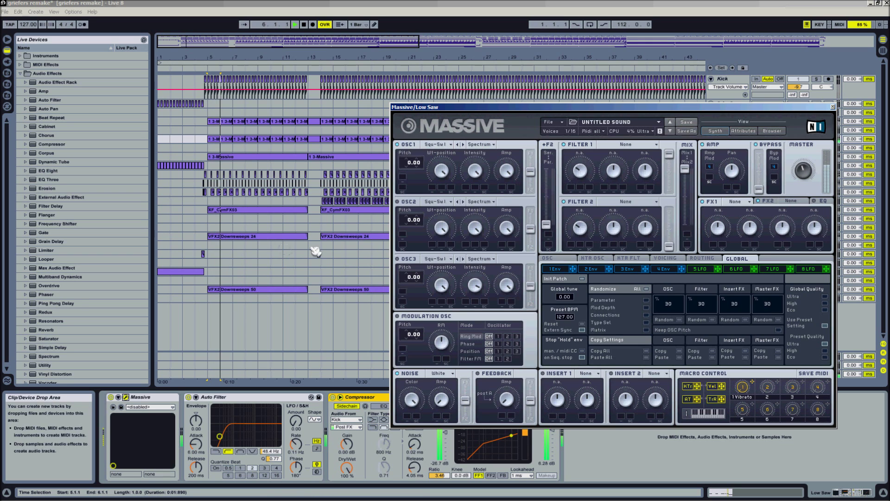
key("space")
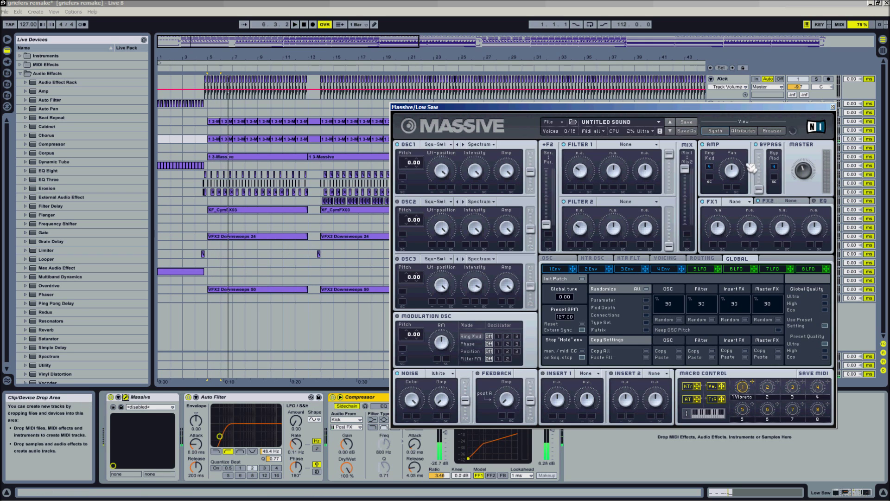
left_click(834, 107)
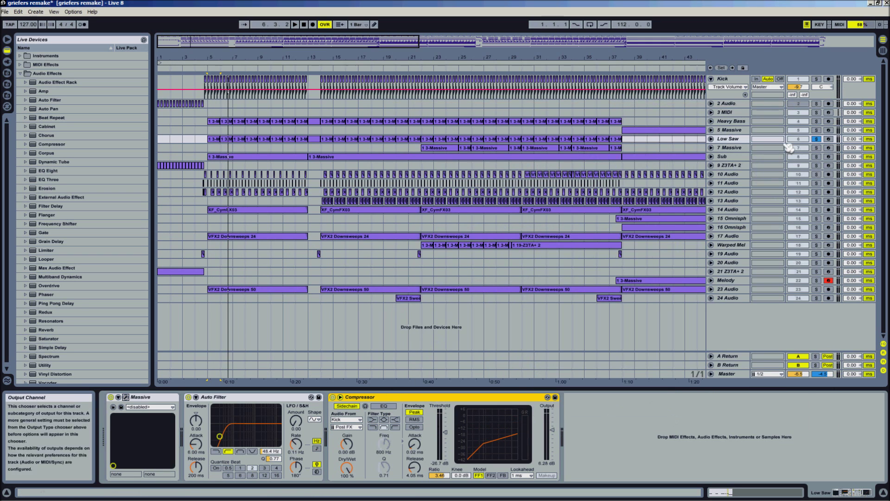
Solo the Sub track, view its TyrellN6 synth settings, then close the editor and play the sub from bar 5
left_click(716, 158)
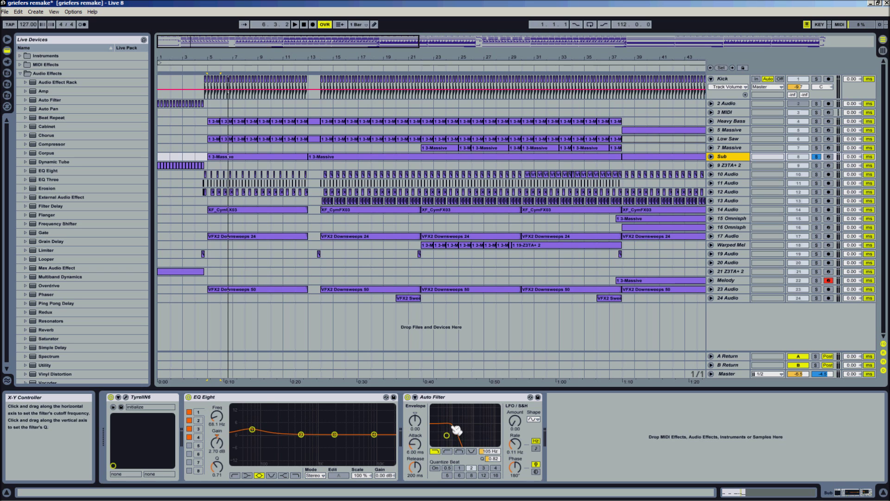
left_click(126, 397)
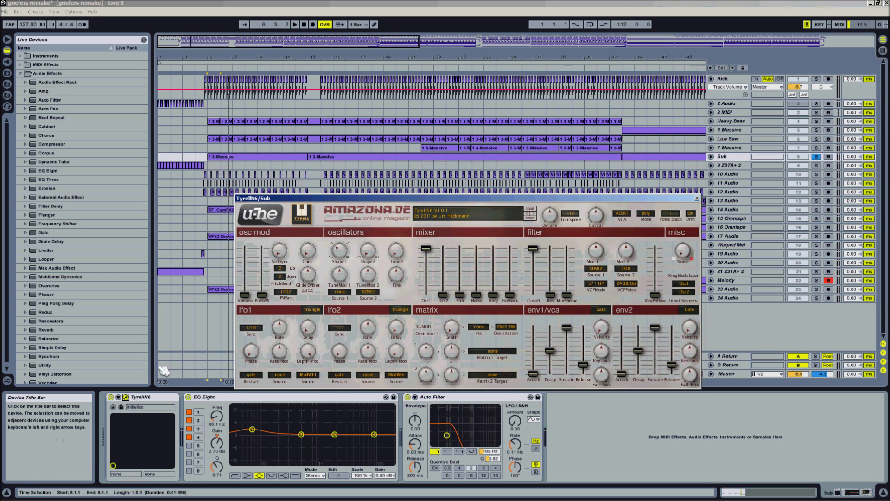
left_click_drag(417, 199, 411, 167)
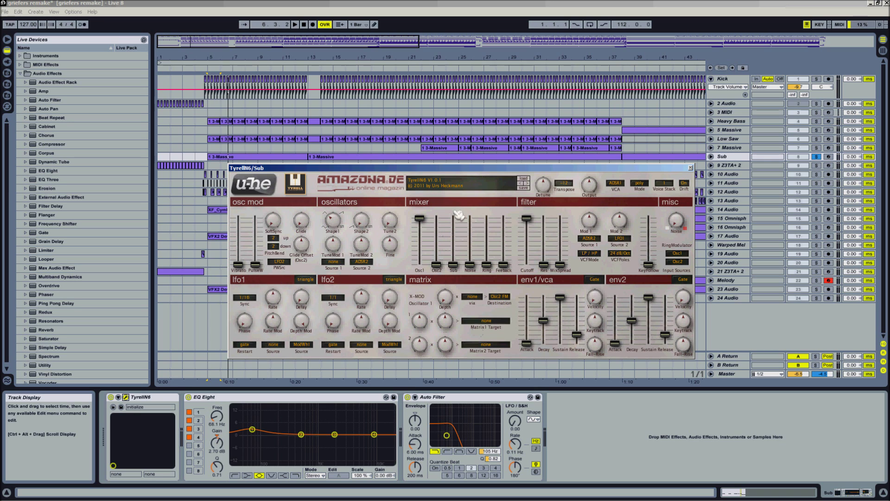
left_click(691, 167)
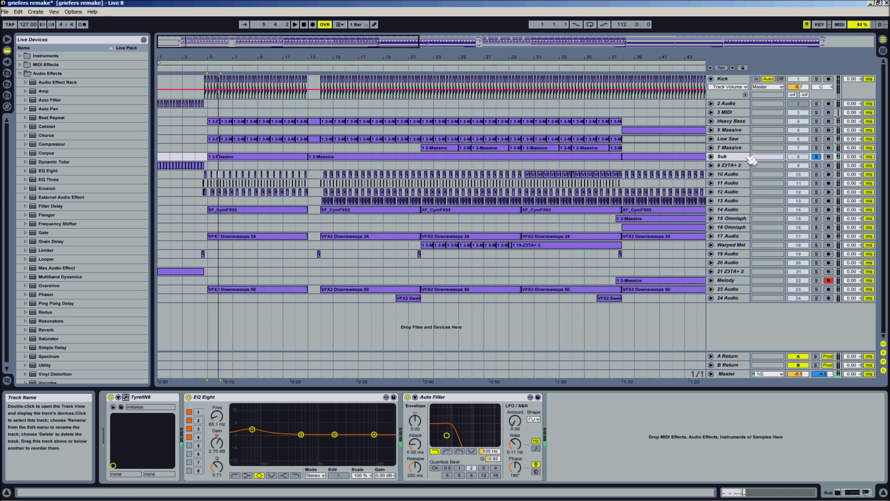
Add Low Saw and Heavy Bass to the soloed Sub and play the three bass layers together from bar 5
left_click(736, 139)
left_click(739, 122)
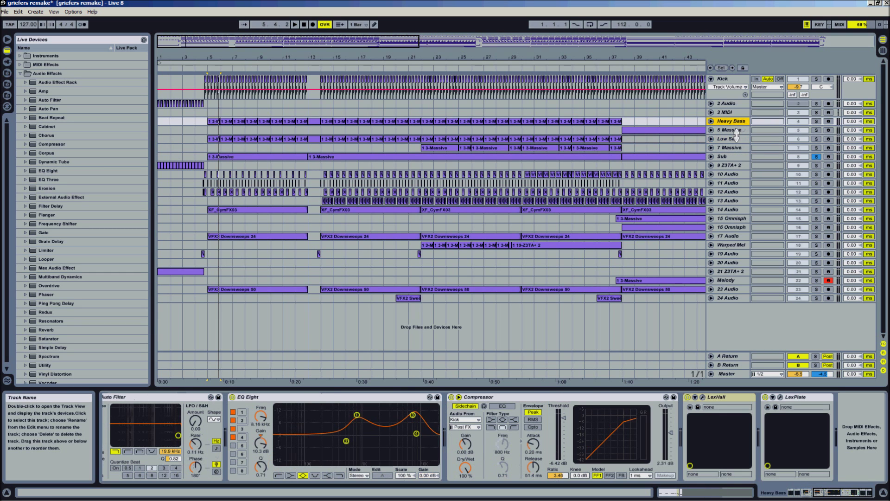
left_click(817, 139, "ctrl")
left_click(817, 121, "ctrl")
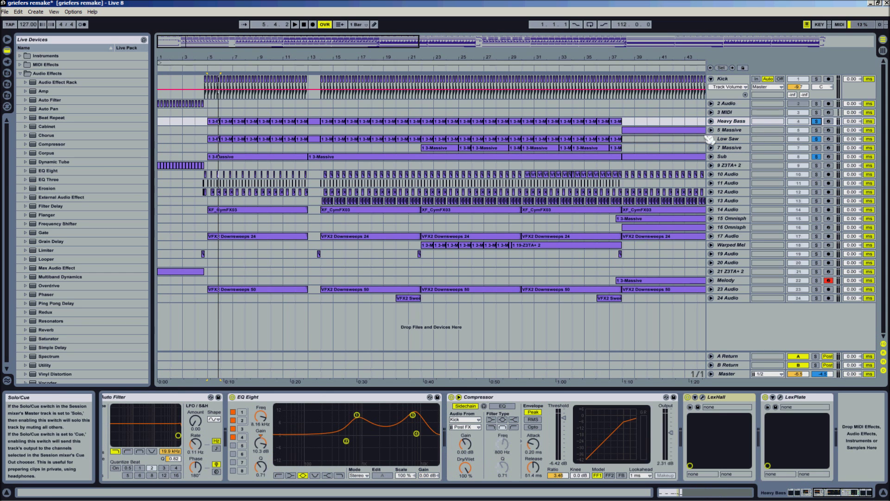
key("space")
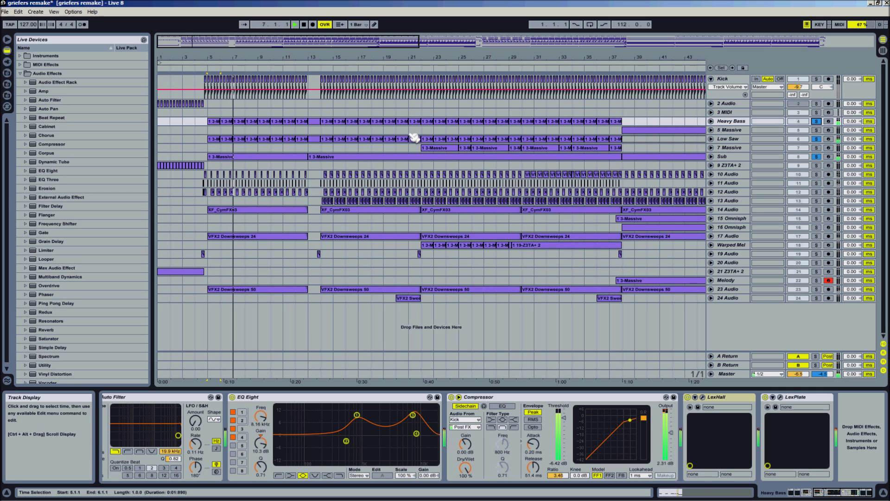
key("space")
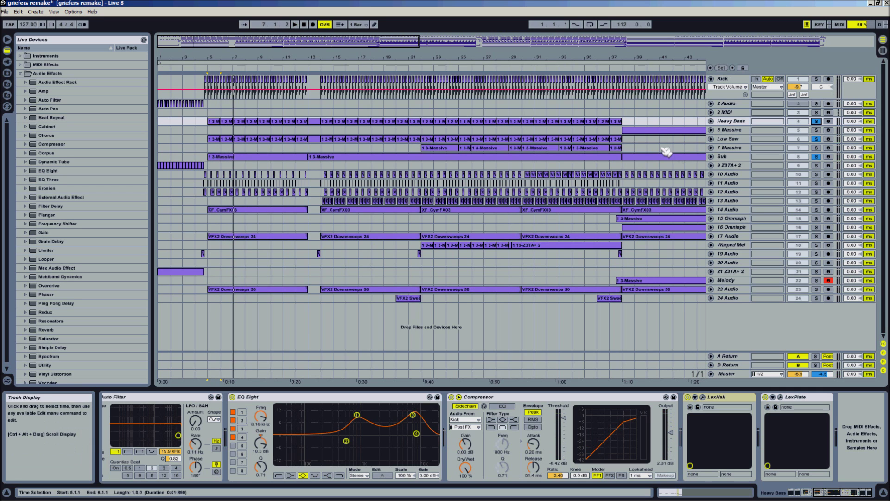
Show the Kick track's devices and inspect its individual kick clips around bar 14
mouse_move(364, 46)
left_mouse_down()
mouse_move(372, 45)
mouse_move(363, 44)
left_mouse_up()
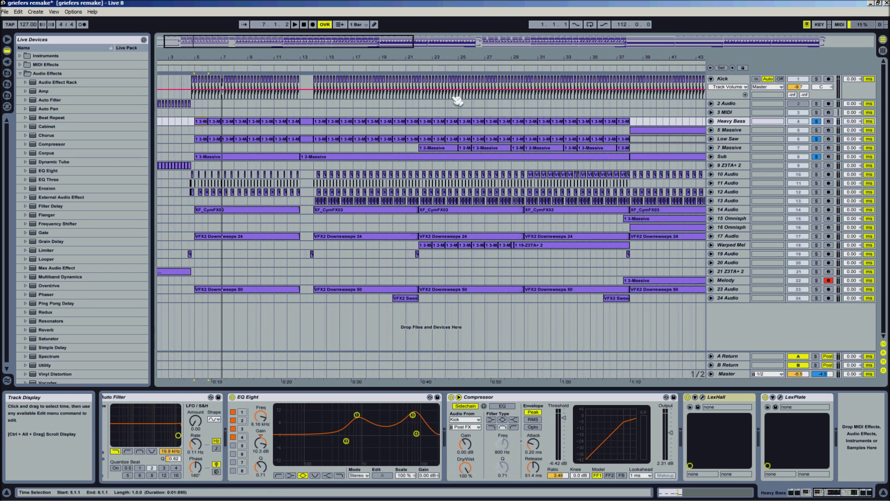
left_click(724, 79)
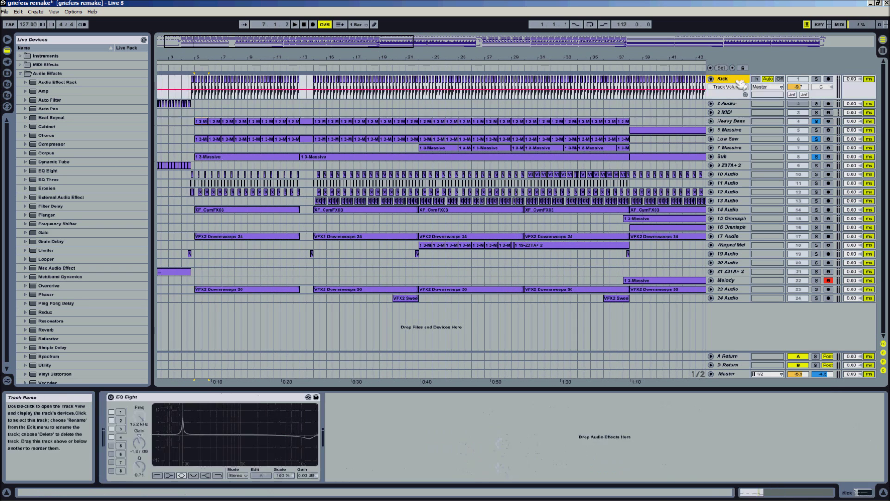
mouse_move(242, 42)
left_mouse_down()
mouse_move(242, 111)
mouse_move(237, 42)
left_mouse_up()
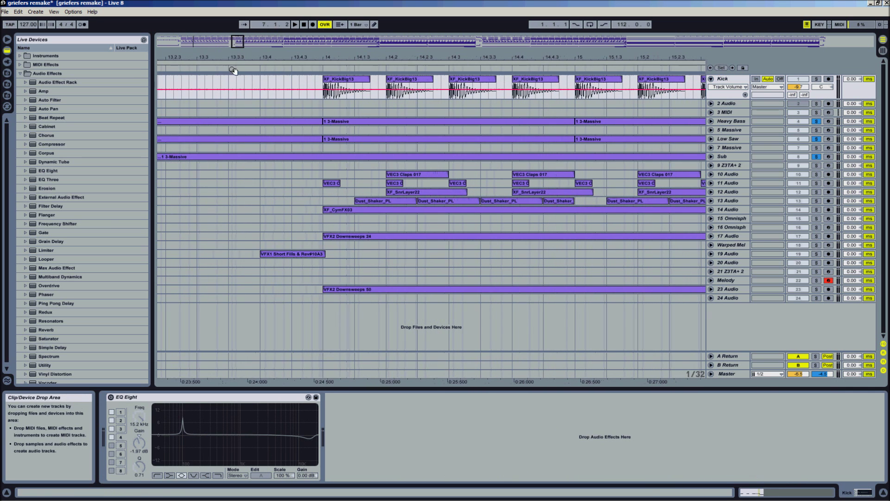
Locate the sample XF_KickBig13.wav in the Big Kicks folder of XFER SAMPLES and preview it
left_click(7, 84)
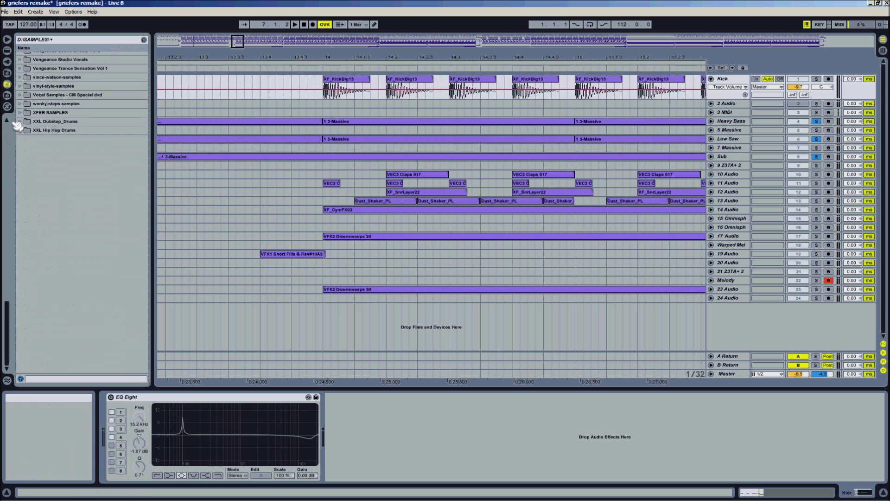
left_click(23, 112)
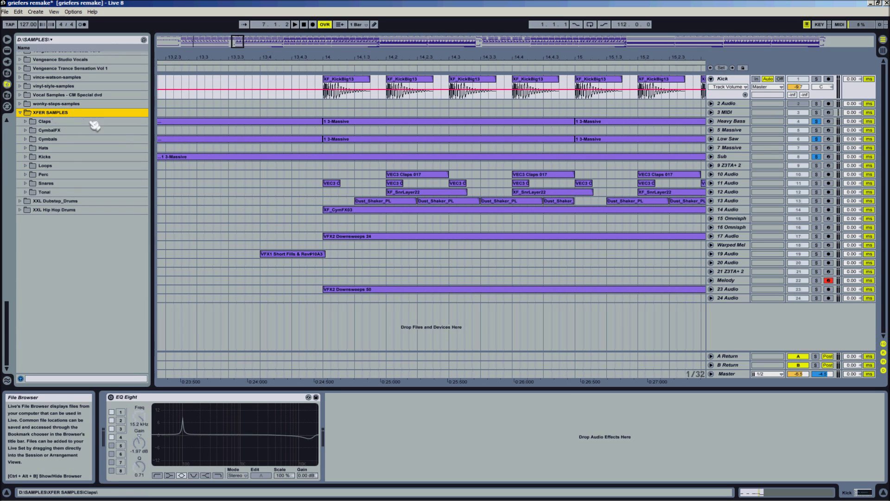
left_click(46, 156)
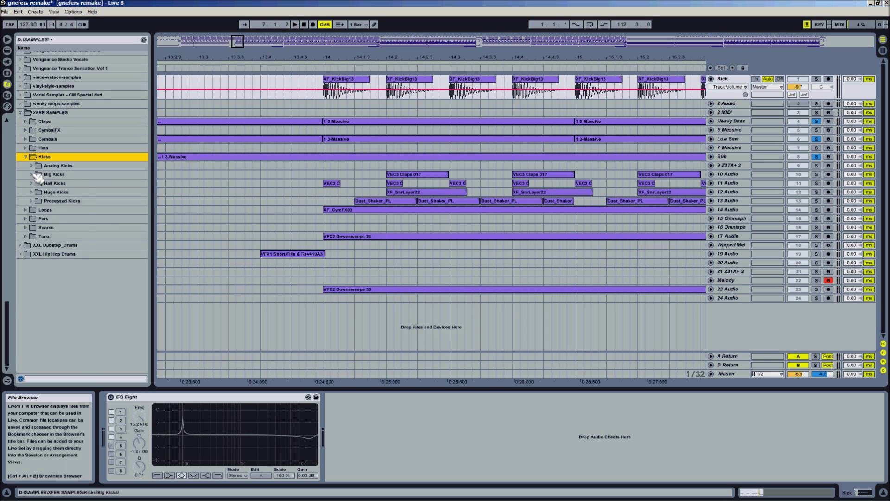
left_click(38, 174)
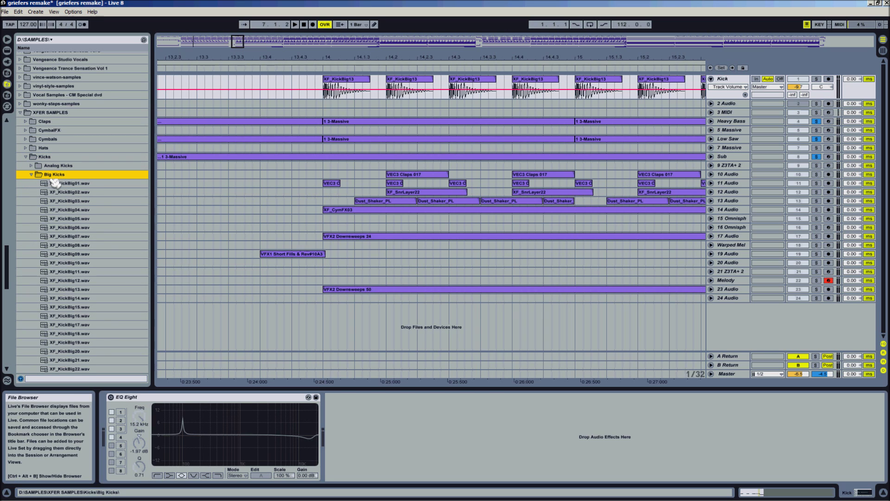
left_click(100, 290)
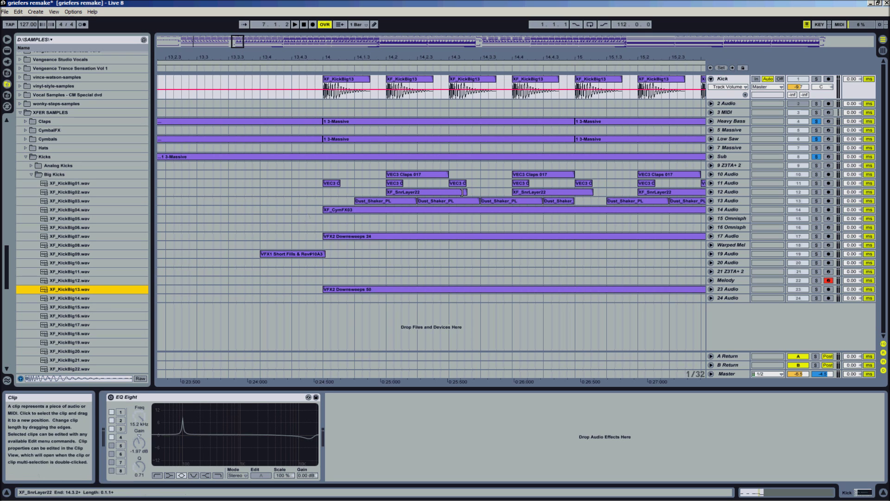
Examine the EQ Eight on the Kick track, then solo the Kick
left_click(738, 81)
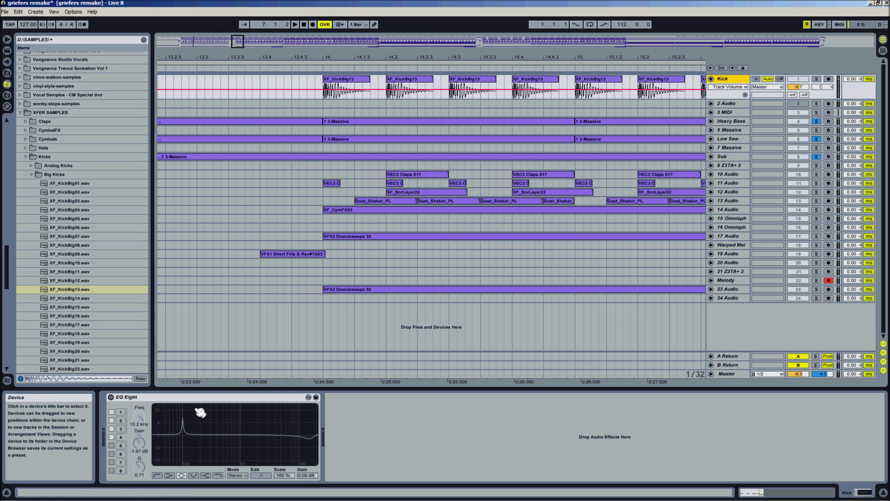
left_click(246, 397)
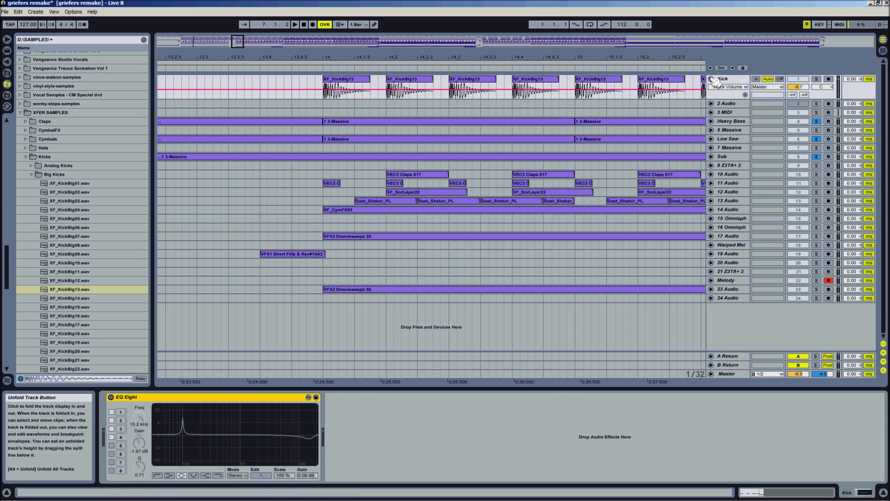
left_click_drag(238, 42, 240, 43)
left_click(816, 80)
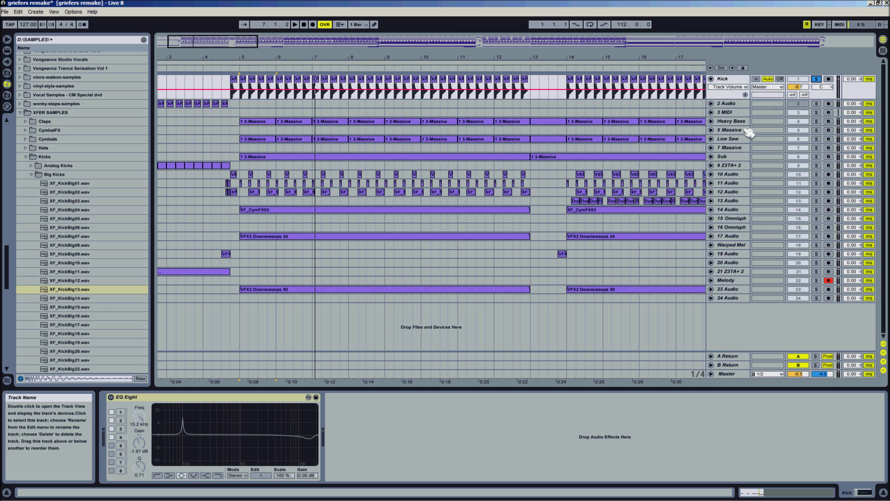
Solo the Kick together with tracks 10 Audio to 14 Audio and play the drums from bar 5
left_click_drag(231, 53, 204, 39)
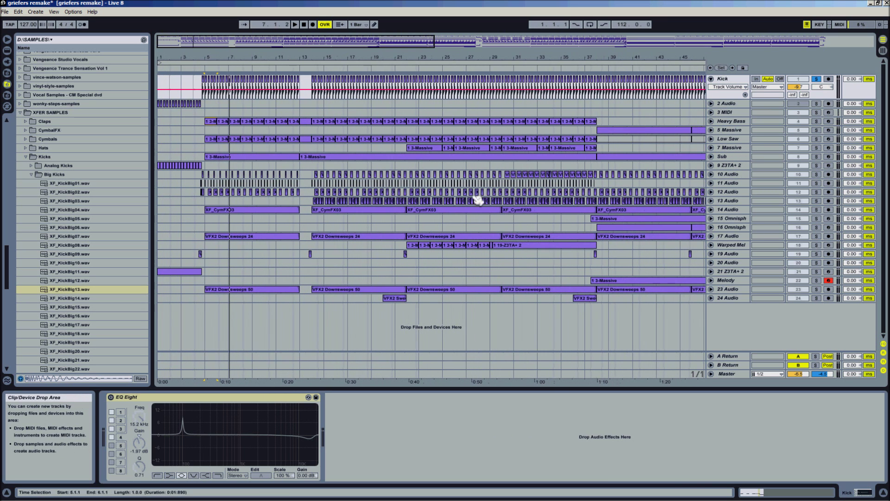
left_click(817, 175)
left_click(817, 183, "ctrl")
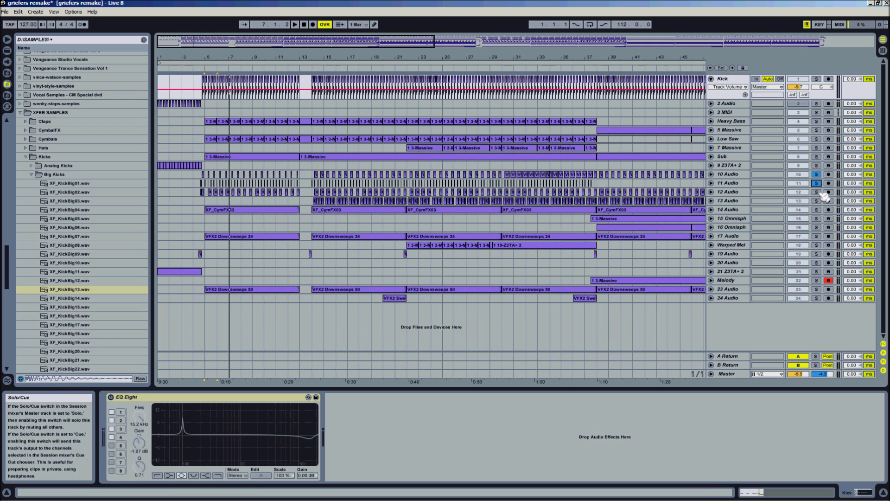
left_click(211, 121)
key("space")
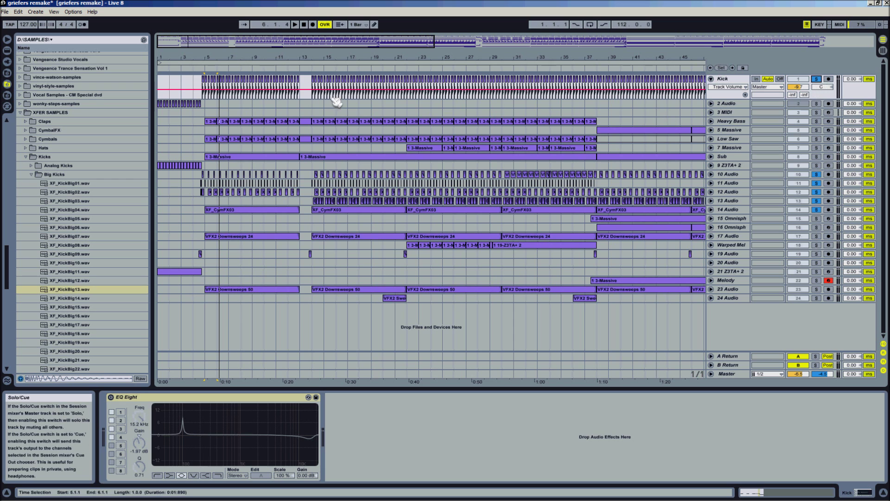
Play the soloed drum tracks from bar 14 and view their clip pattern up close
left_click(311, 87)
key("space")
left_click_drag(317, 48, 315, 40)
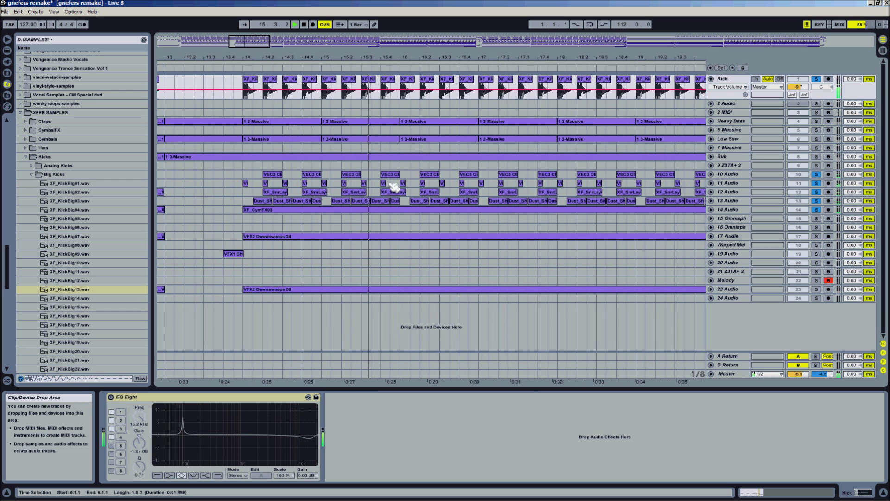
Solo only the 10 Audio clap track and play it from bar 14
left_click(740, 179)
left_click(817, 174)
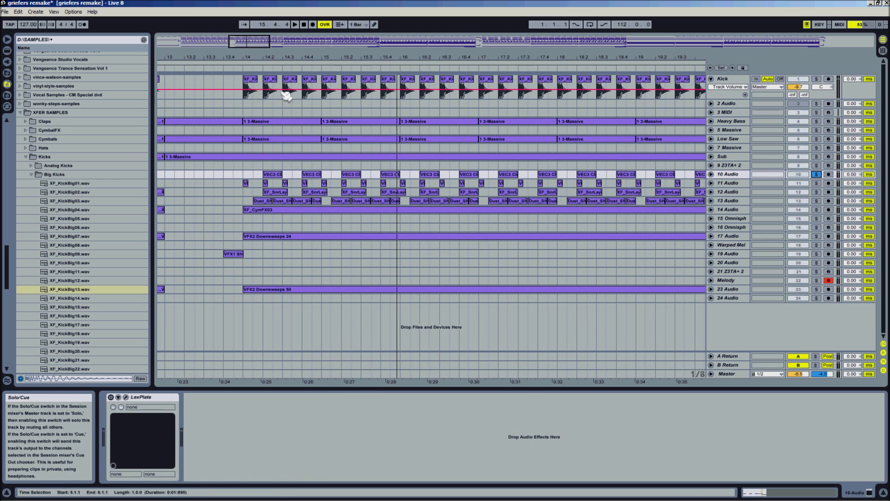
left_click(253, 122)
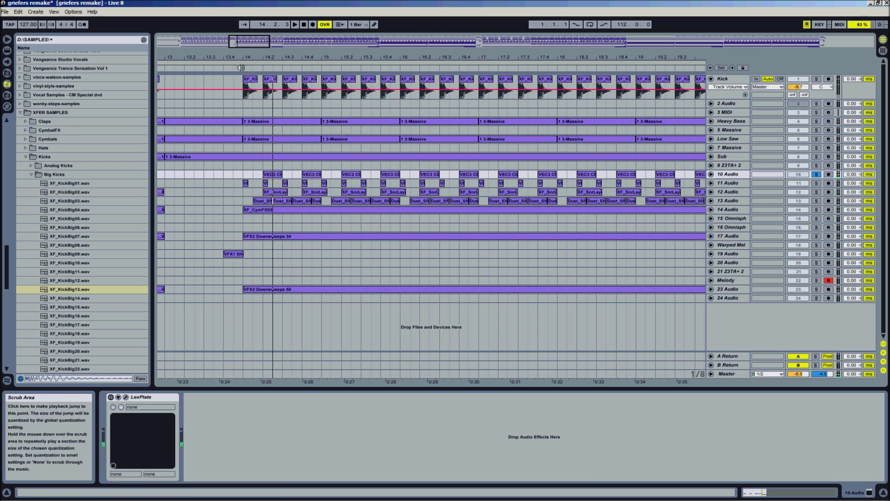
Solo the Kick together with the 10 Audio clap track, play the pair and view their clips up close
left_click(816, 79)
key("space")
key("space")
left_click_drag(257, 47, 258, 44)
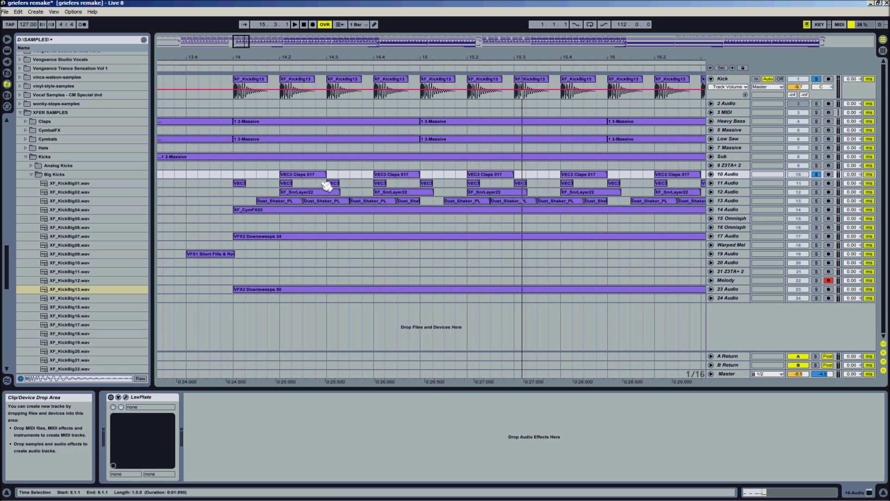
Select the 10 Audio clap clip, collapse the XFER SAMPLES folder and look through the Vengeance sample folders
left_click(298, 177)
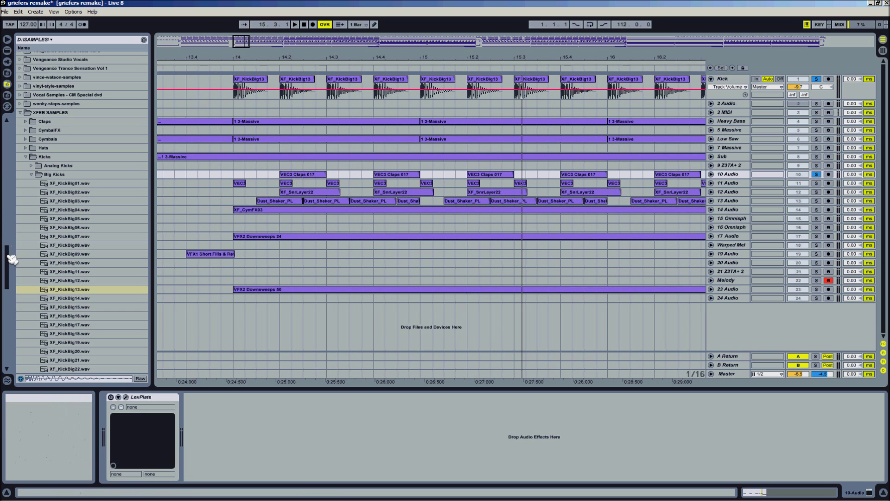
scroll(16, 236, "up", 4)
left_click(19, 222)
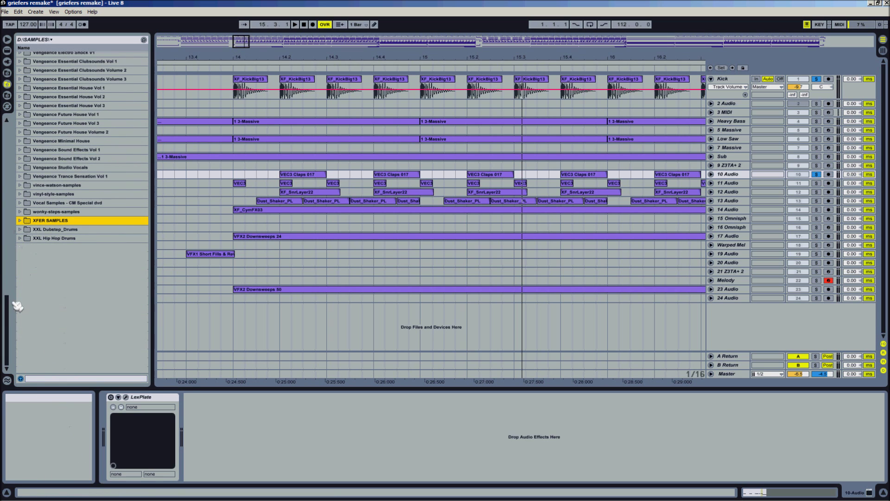
scroll(72, 118, "up", 3)
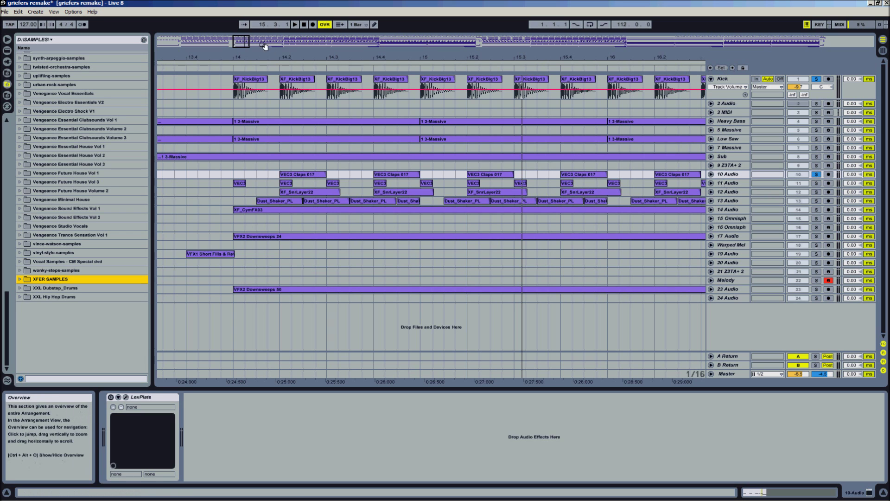
Solo the 12 Audio snare layer track and play it from beat 14.2
left_click_drag(242, 41, 248, 43)
left_click(816, 192)
key("space")
left_click(318, 194)
key("space")
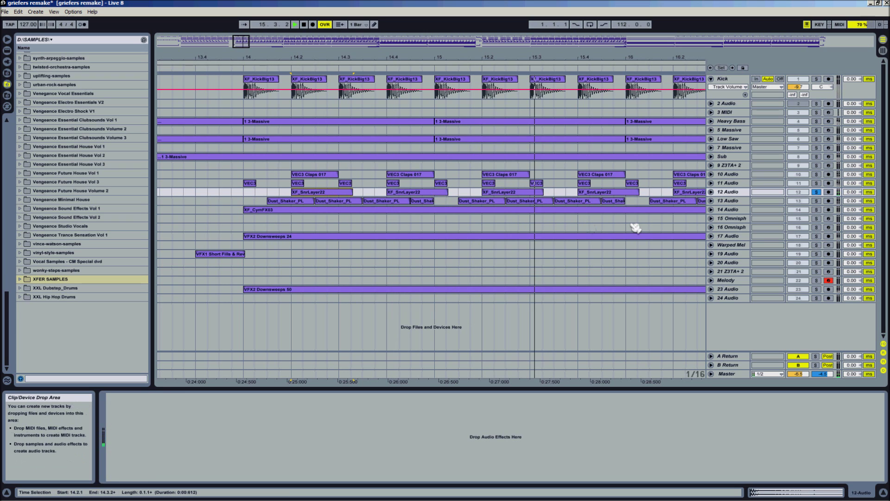
Unsolo 12 Audio, solo the 13 Audio shaker track together with the Kick, and play them
left_click(816, 192)
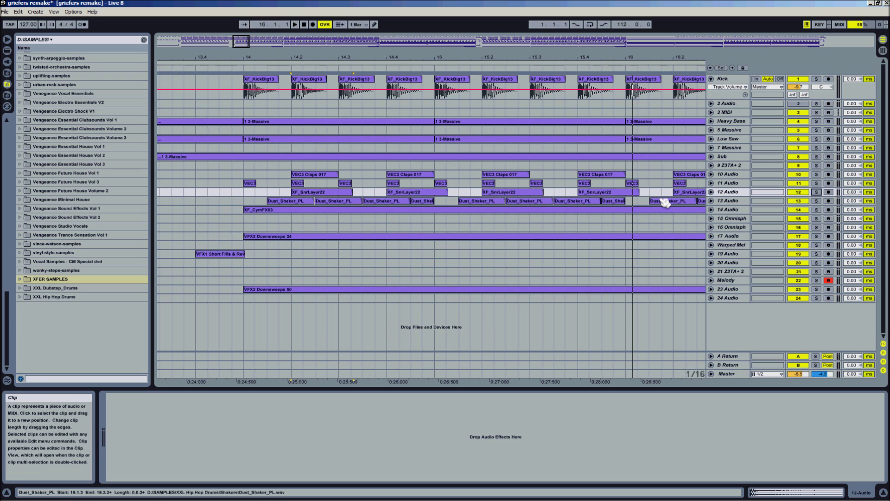
left_click(816, 200)
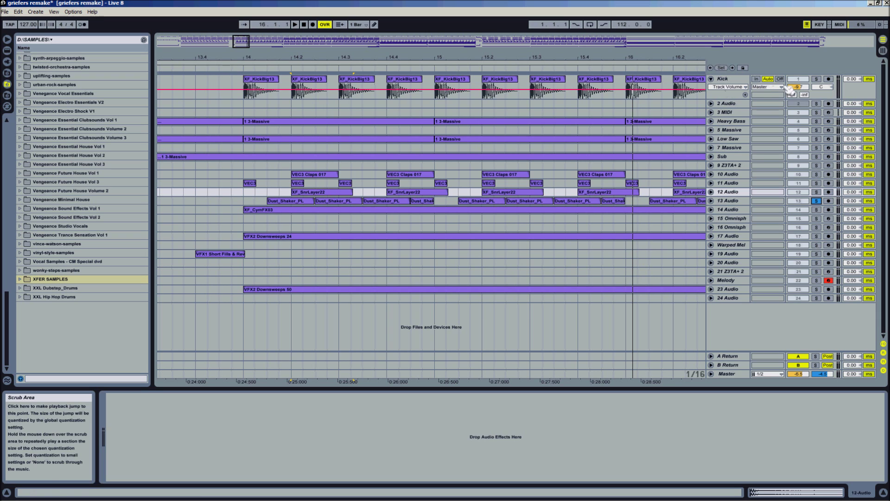
left_click(816, 79)
left_click(274, 112)
key("space")
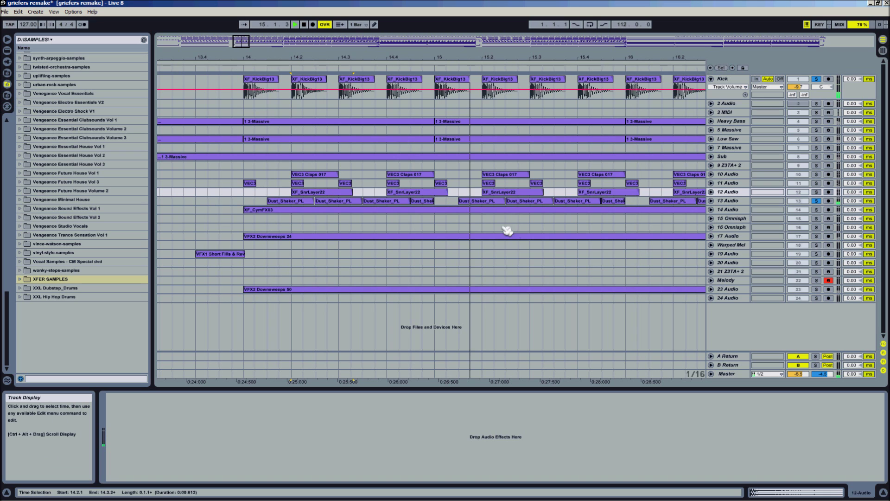
key("space")
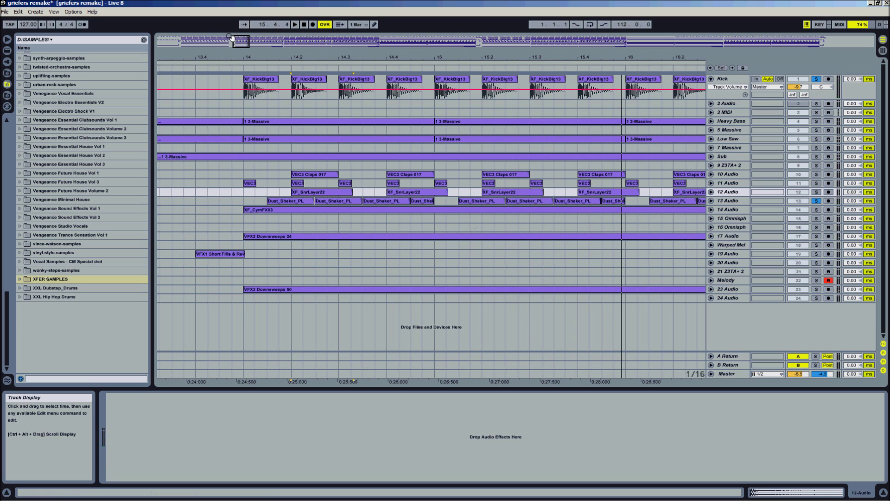
Play the 17 Audio and 23 Audio downsweeps soloed, and the 24 Audio sweep soloed from bar 20
left_click_drag(231, 37, 242, 43)
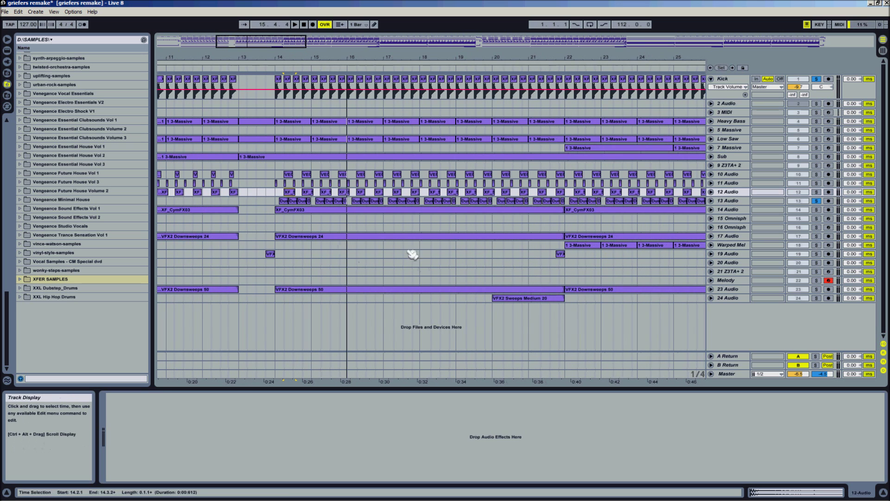
left_click(816, 236)
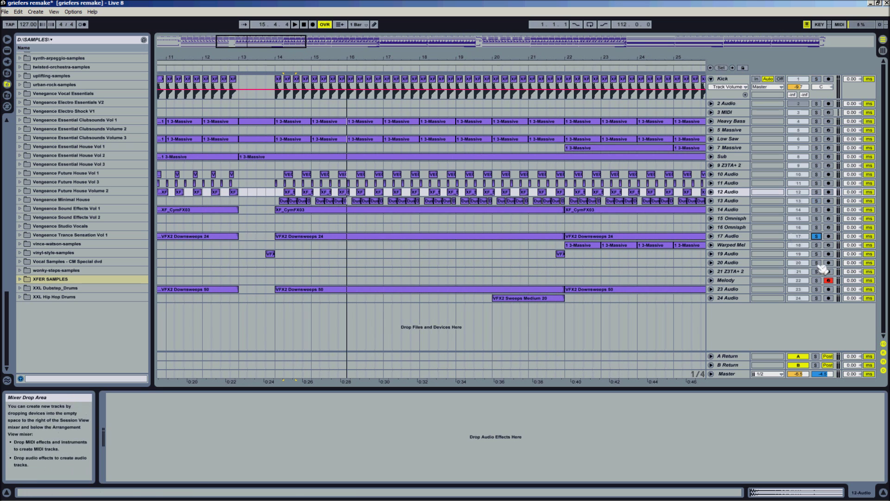
left_click(293, 269)
key("space")
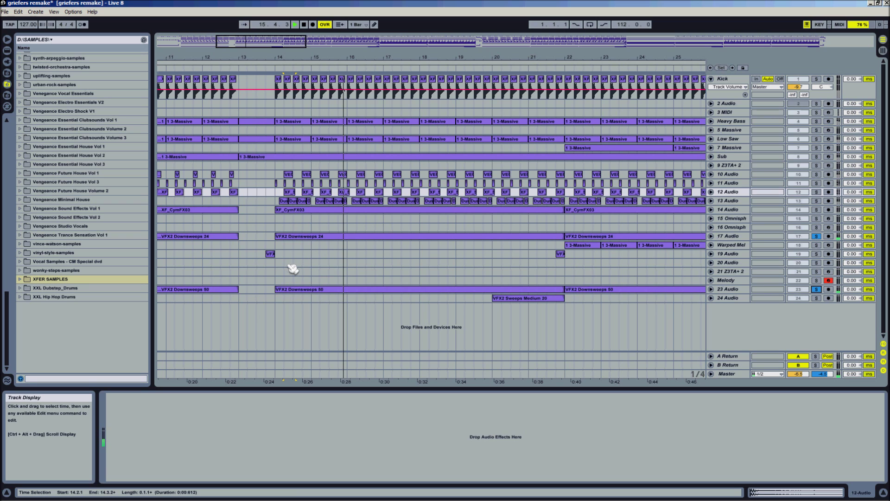
left_click(542, 300)
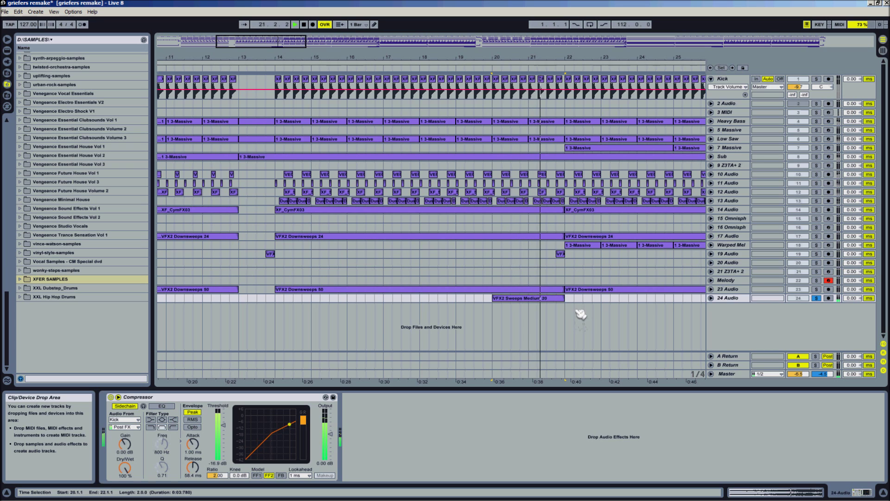
key("space")
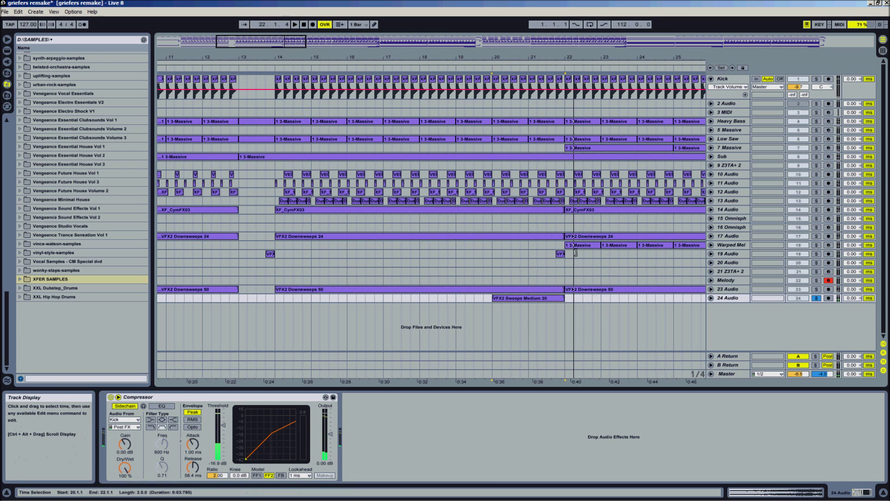
Play the 19 Audio fill before bar 14 soloed, and play the same passage in the full mix
left_click(817, 254)
left_click(273, 253)
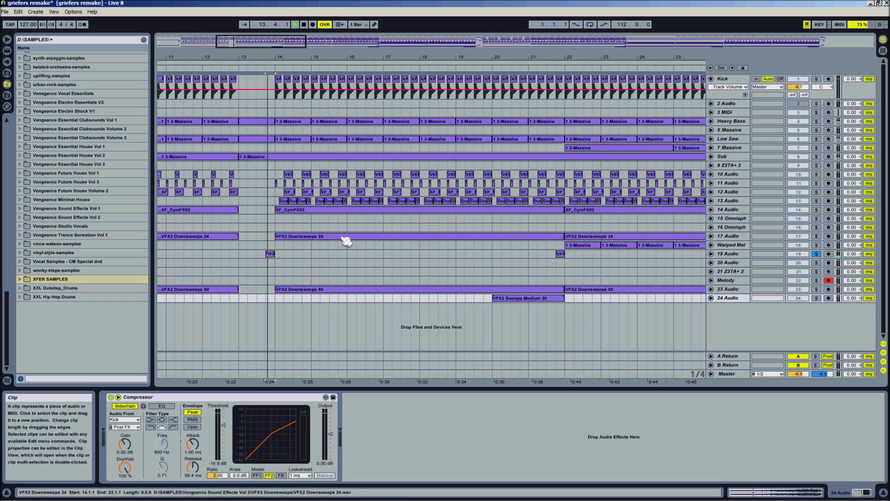
key("space")
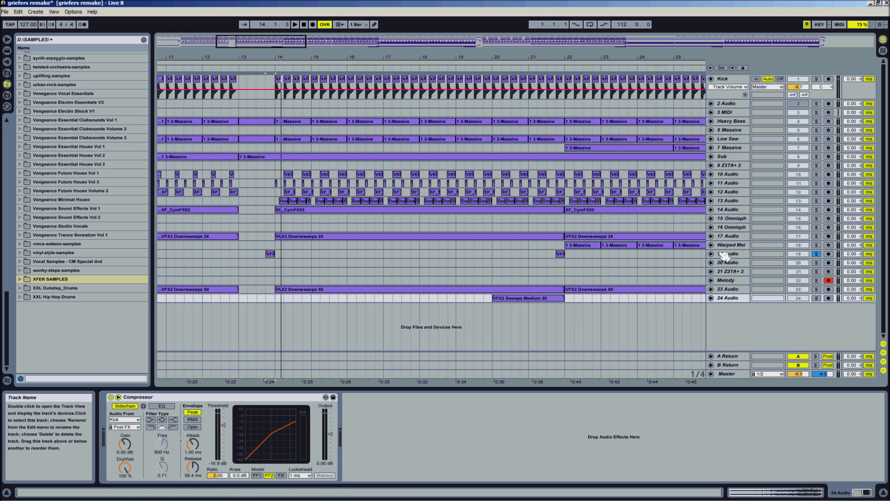
left_click(815, 254)
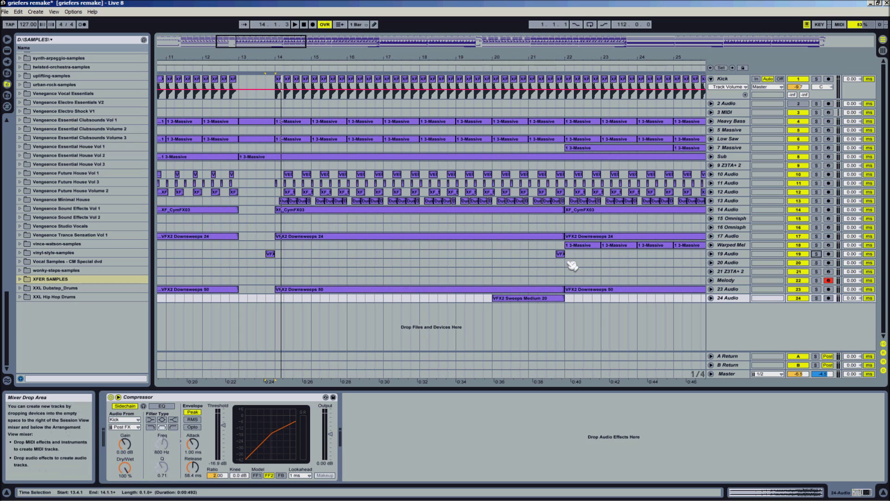
left_click_drag(271, 60, 320, 69)
left_click(319, 69)
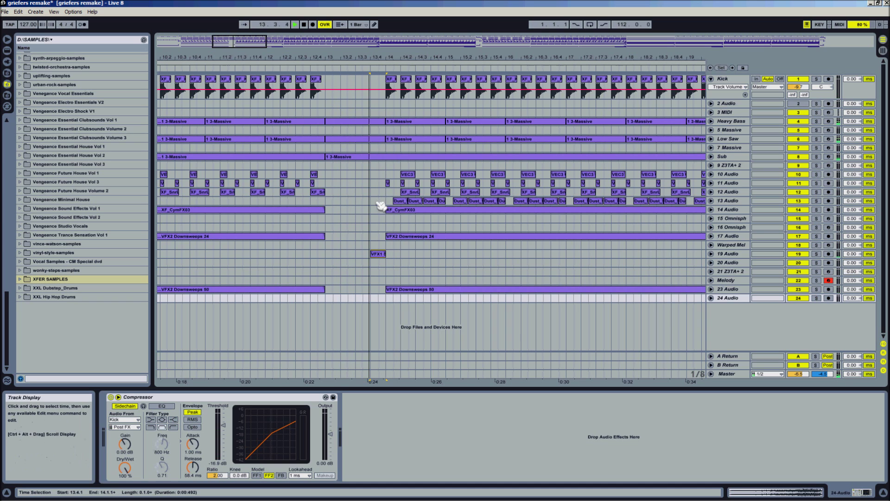
key("space")
Solo the 14 Audio cymbal track and play it from bar 14
left_click(817, 209)
left_click(435, 204)
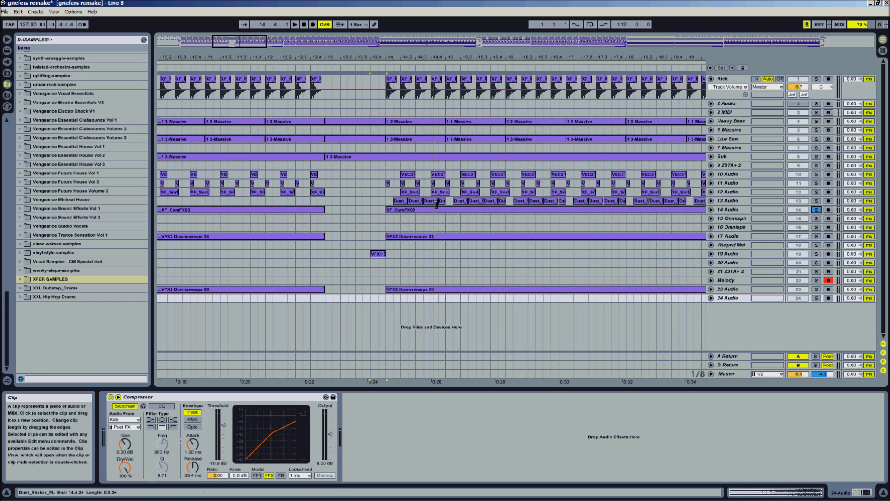
left_click(433, 218)
key("space")
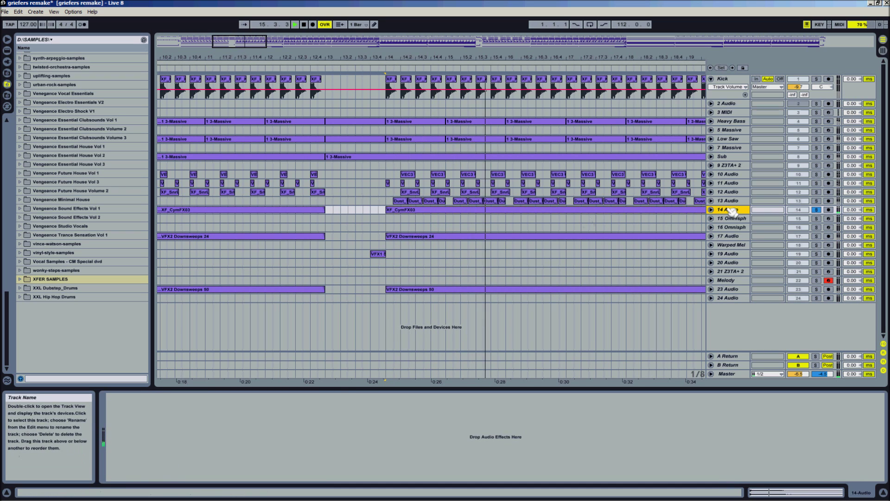
Solo the Warped Melody track and play it from bar 22
left_click_drag(240, 39, 245, 39)
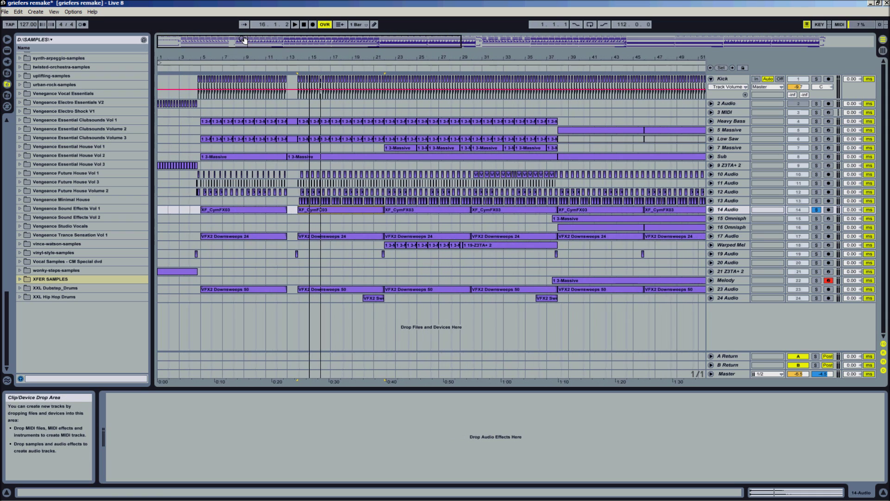
left_click_drag(276, 41, 276, 40)
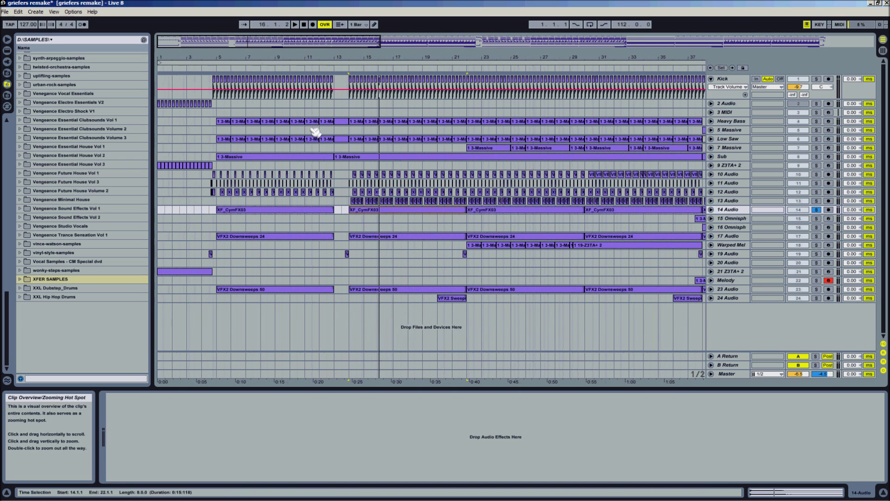
left_click_drag(244, 41, 322, 41)
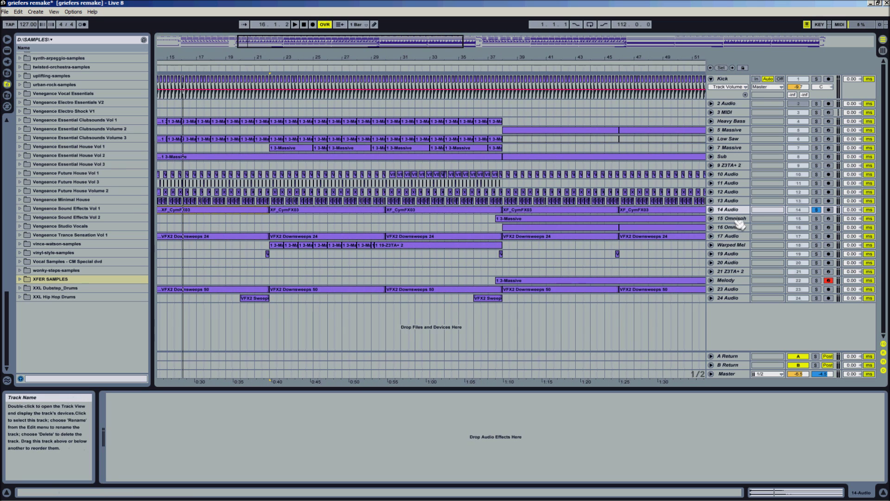
left_click(729, 245)
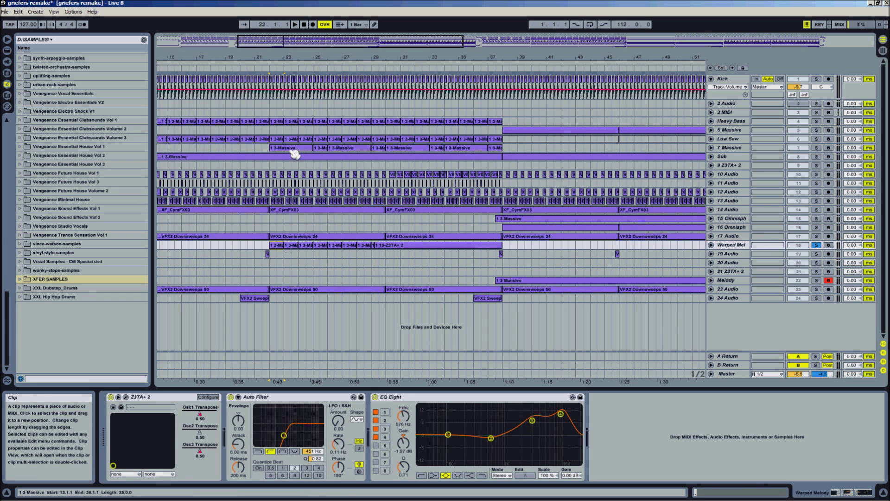
left_click(265, 71)
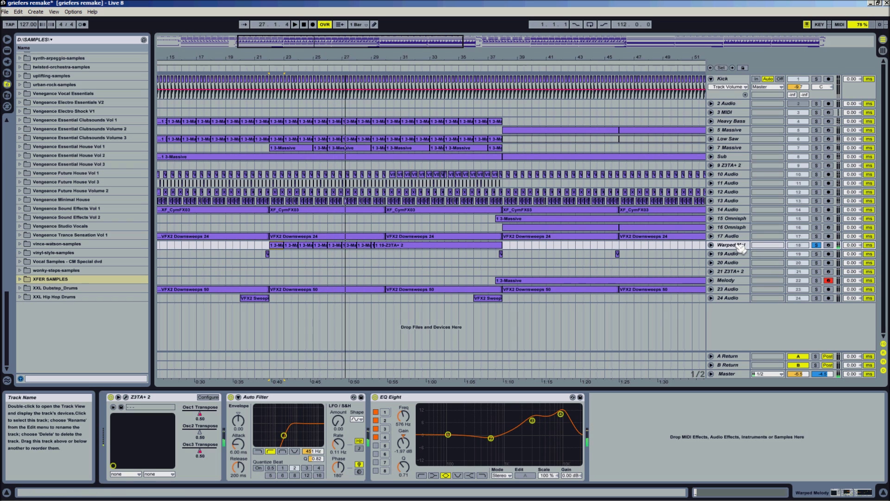
Open the Z3TA+ 2 synth window on the Warped Melody track and arm the track for recording
left_click(129, 400)
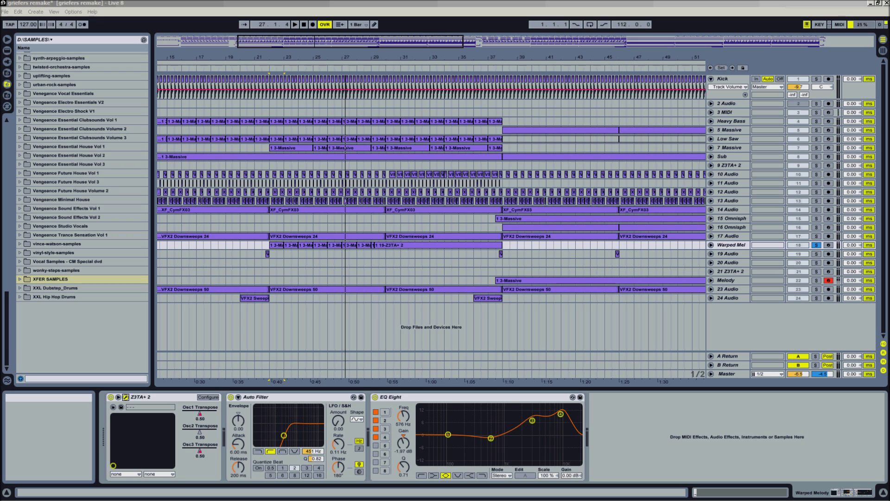
left_click(830, 244)
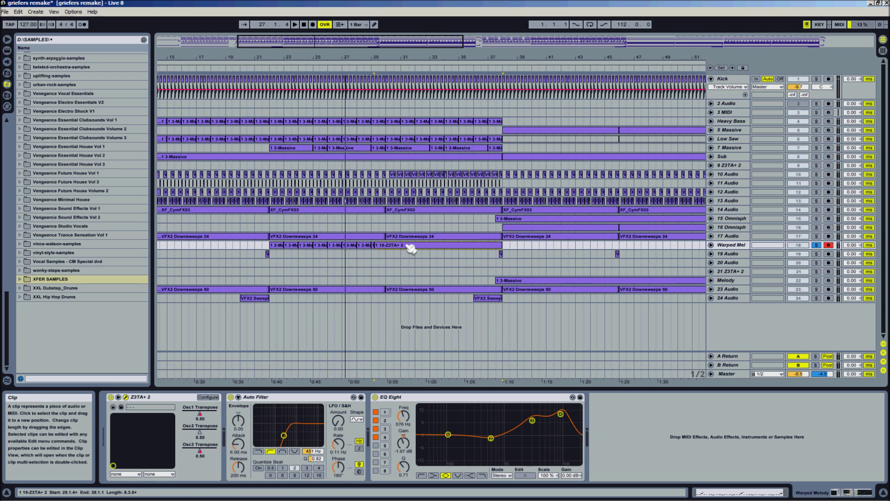
Unfold the Warped Melody track, play its last clip from bar 29 and examine the Osc3 Transpose automation up close
left_click(710, 245)
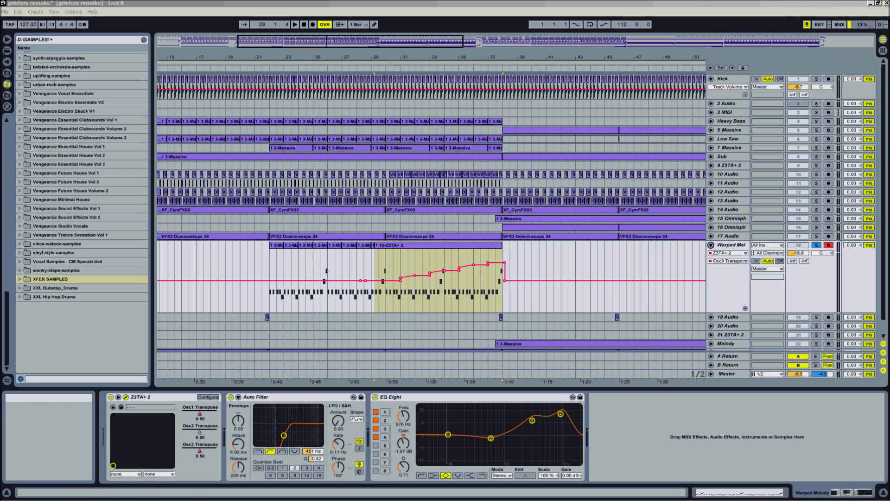
left_click(378, 68)
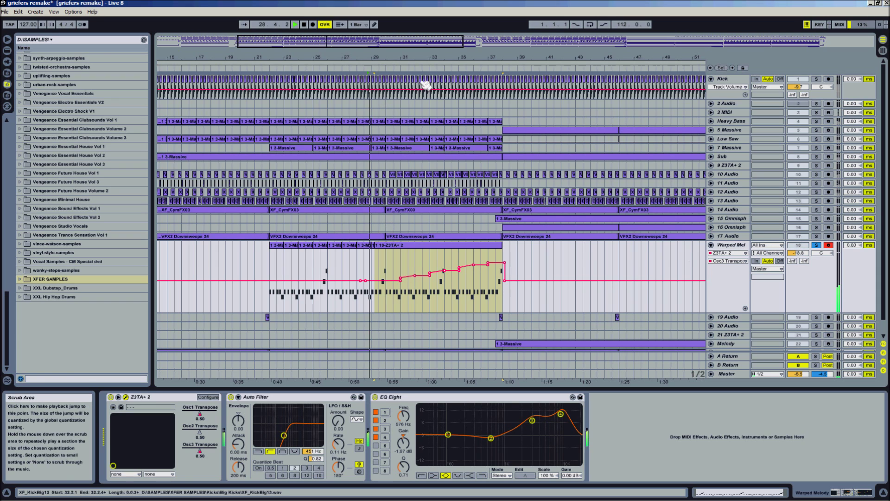
left_click(371, 69)
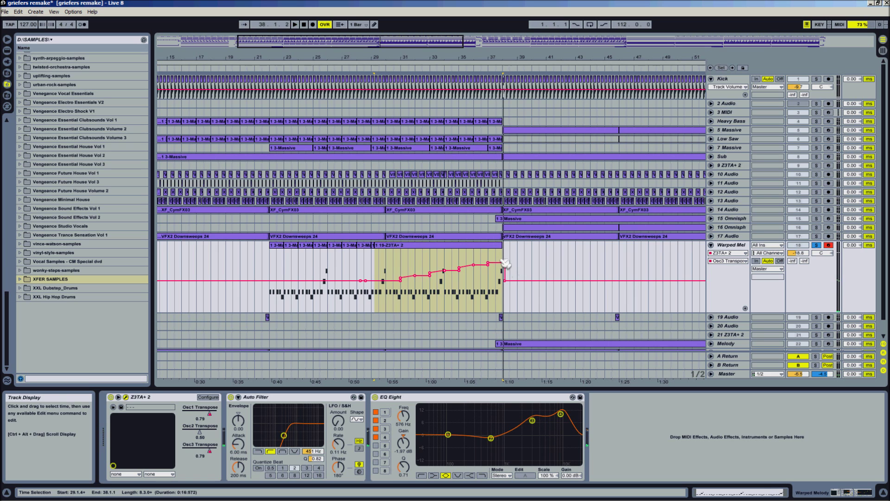
mouse_move(405, 283)
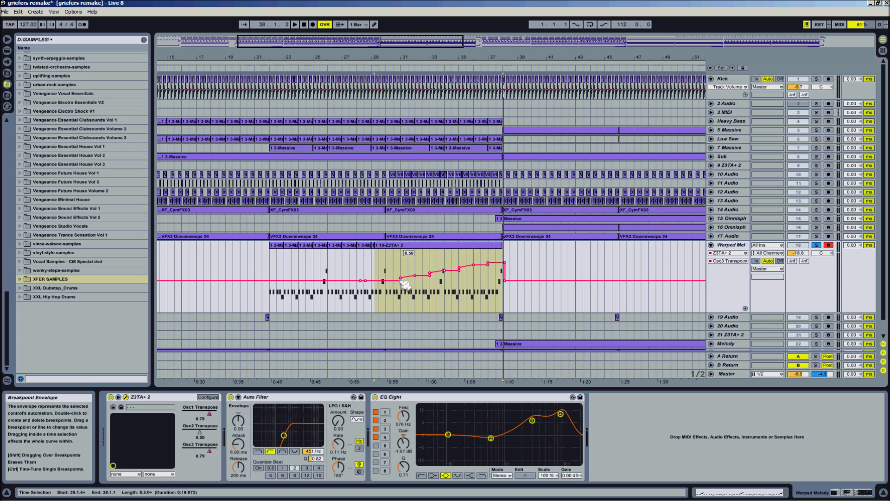
key("z")
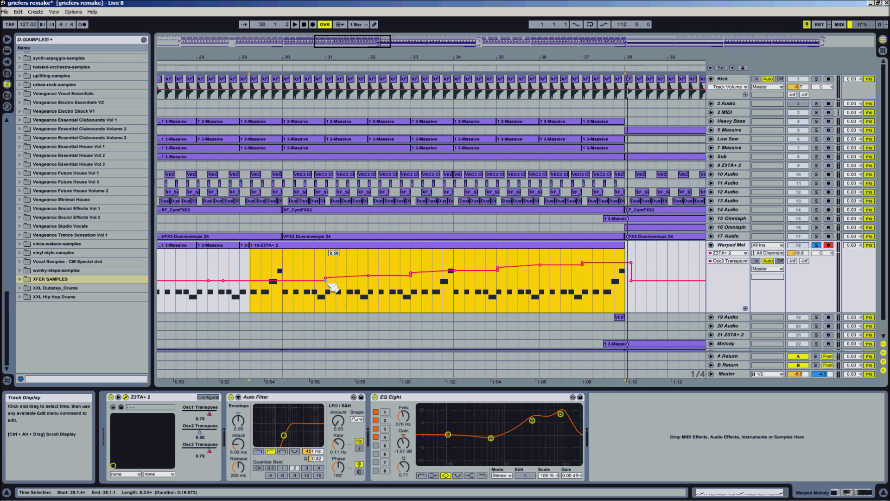
left_click_drag(337, 40, 344, 41)
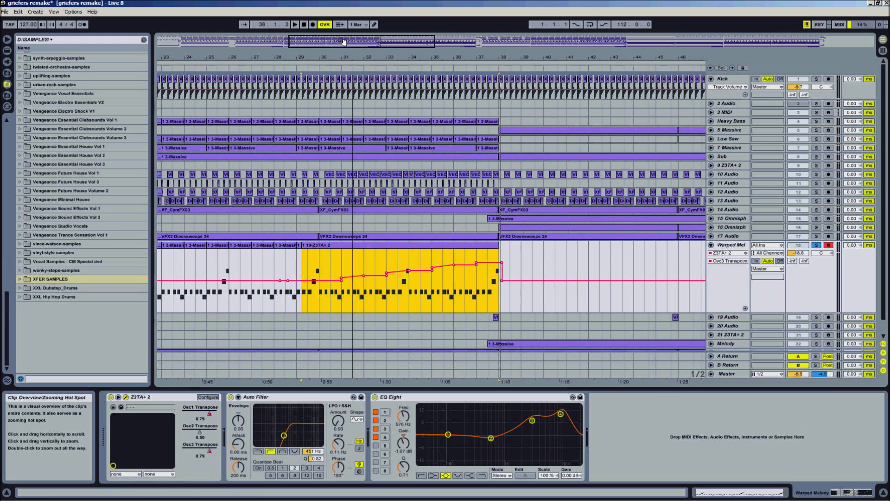
Unsolo Warped Melody and play the full mix from bar 29 through the rising pitch into bar 38
left_click(820, 245)
left_click(299, 79)
key("space")
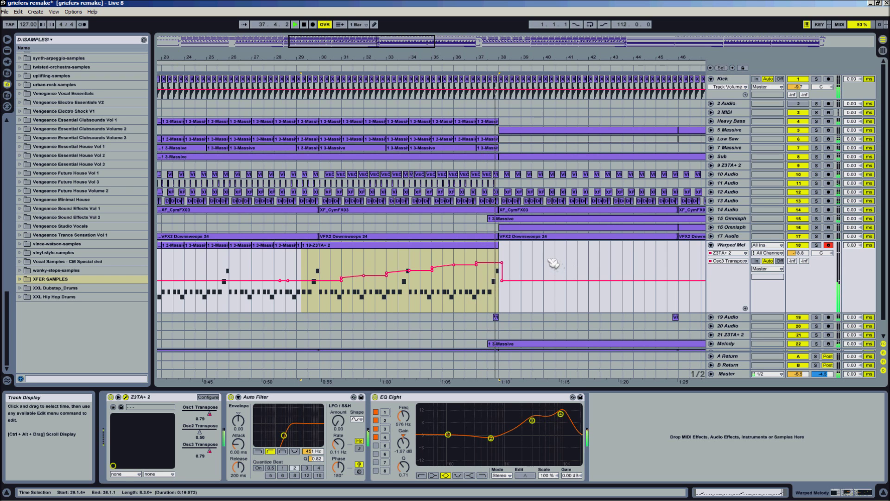
left_click_drag(314, 59, 341, 43)
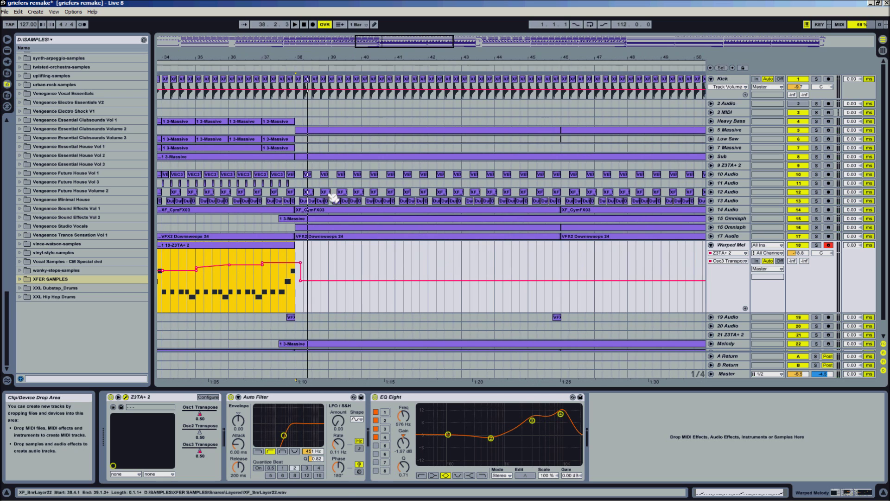
Unfold the 15 Omnisphere, 16 Omnisphere and Melody tracks and display the Melody track's devices
scroll(368, 253, "down", 1)
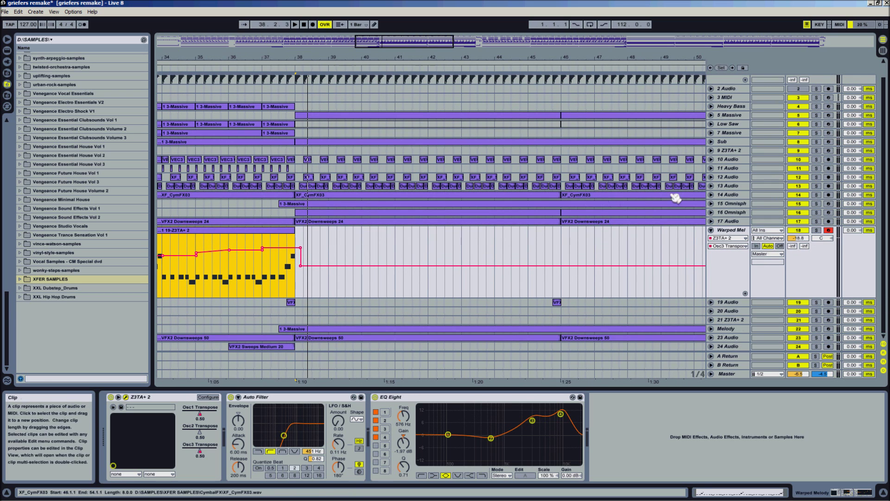
left_click(711, 203)
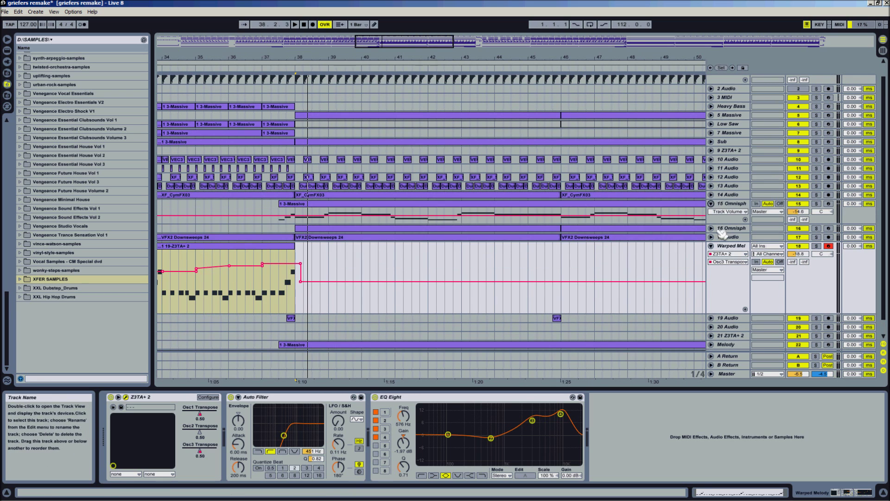
left_click(711, 227)
scroll(667, 251, "down", 4)
scroll(668, 252, "down", 1)
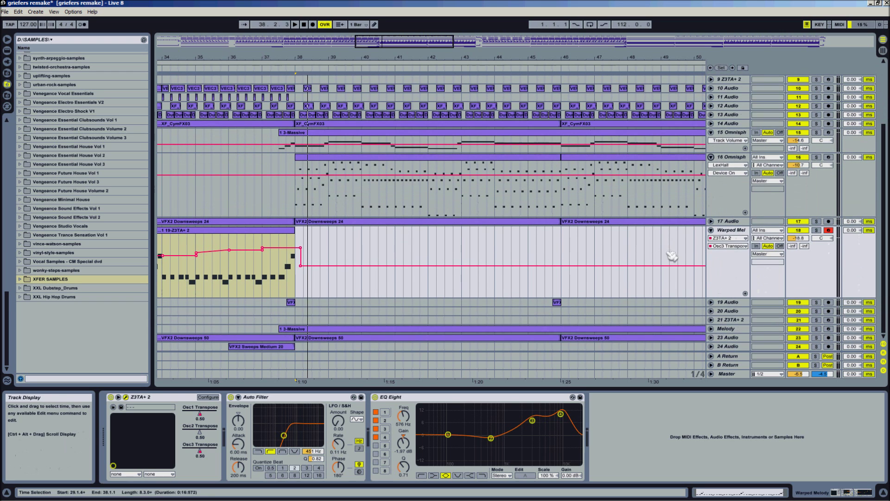
left_click(711, 328)
left_click(733, 328)
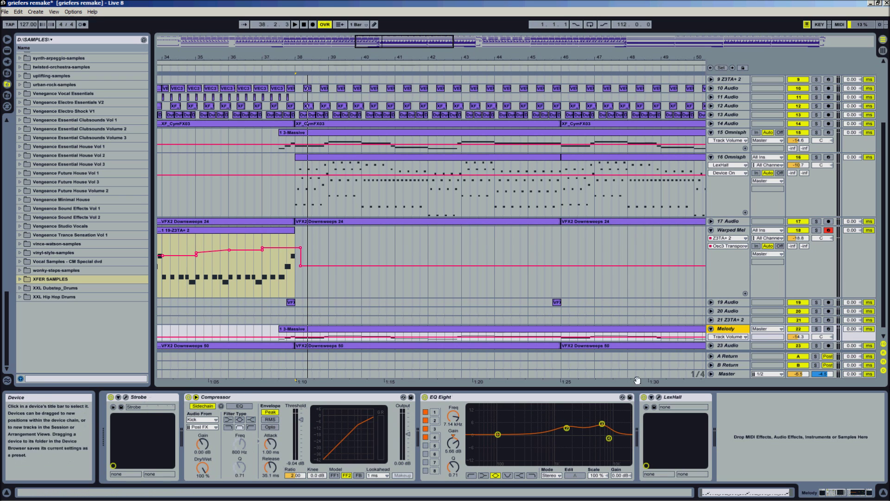
scroll(687, 315, "down", 1)
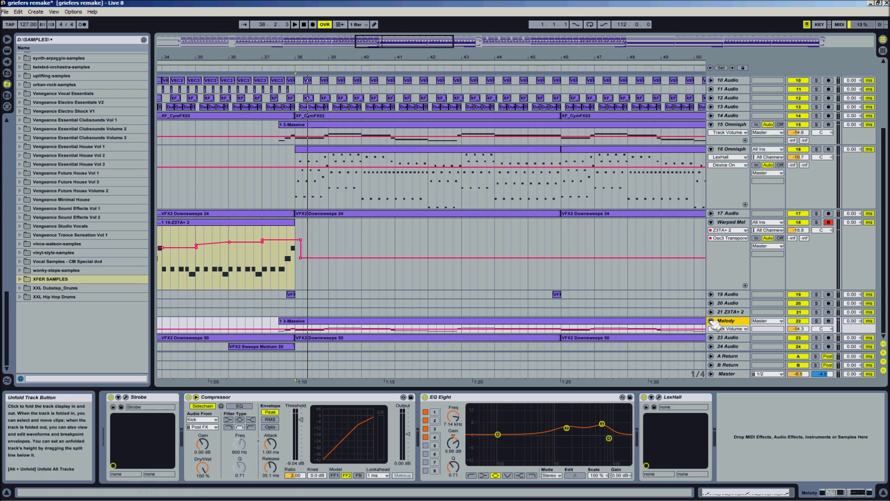
Unfold the 5 Massive and Sub tracks to show their notes
scroll(668, 275, "up", 6)
scroll(670, 278, "up", 3)
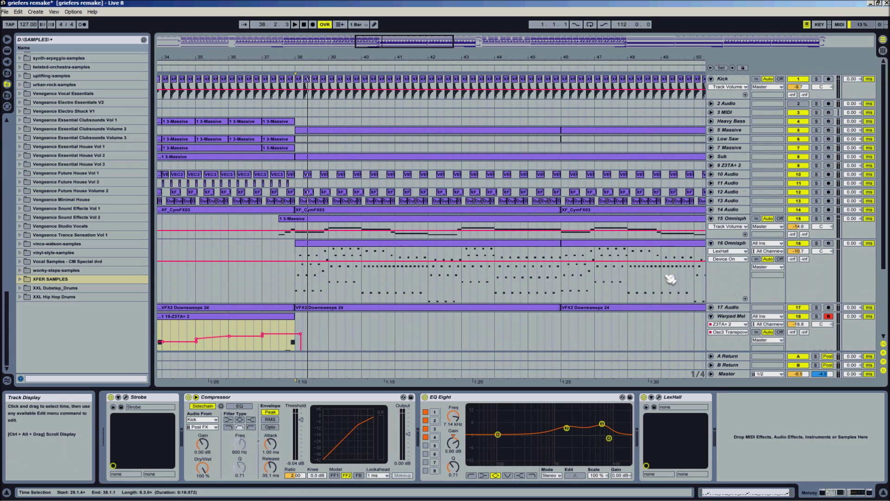
left_click(710, 130)
scroll(716, 141, "down", 3)
left_click(712, 137)
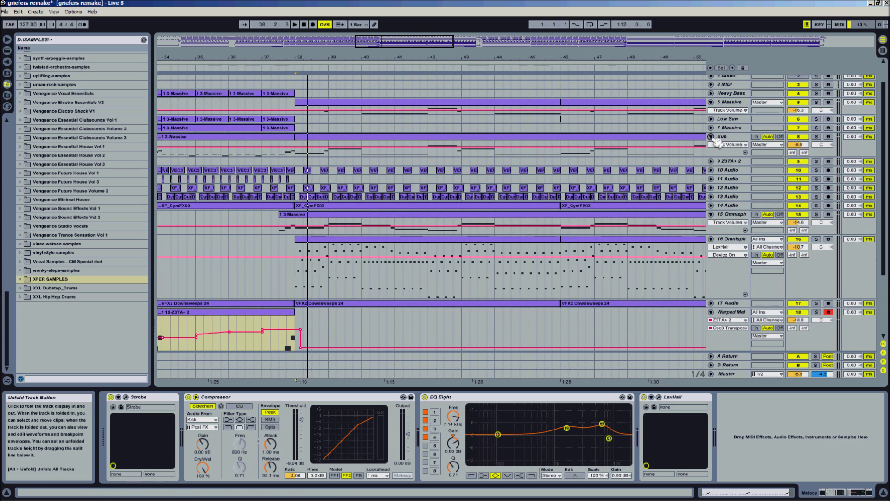
Solo the 5 Massive and Sub tracks and play them together from bar 38
scroll(716, 141, "up", 3)
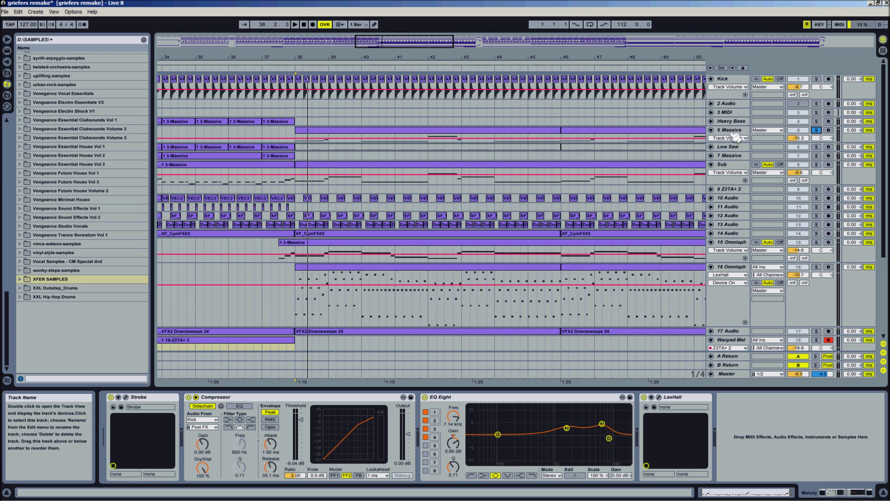
left_click(736, 170)
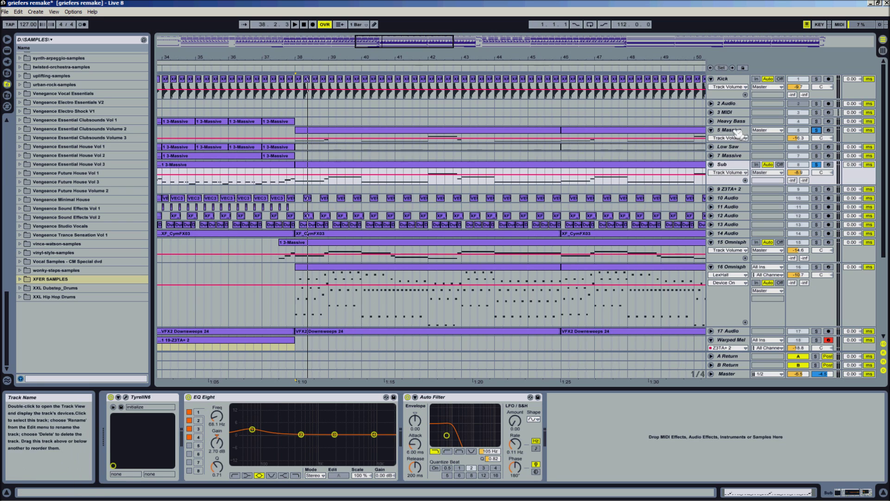
left_click(305, 70)
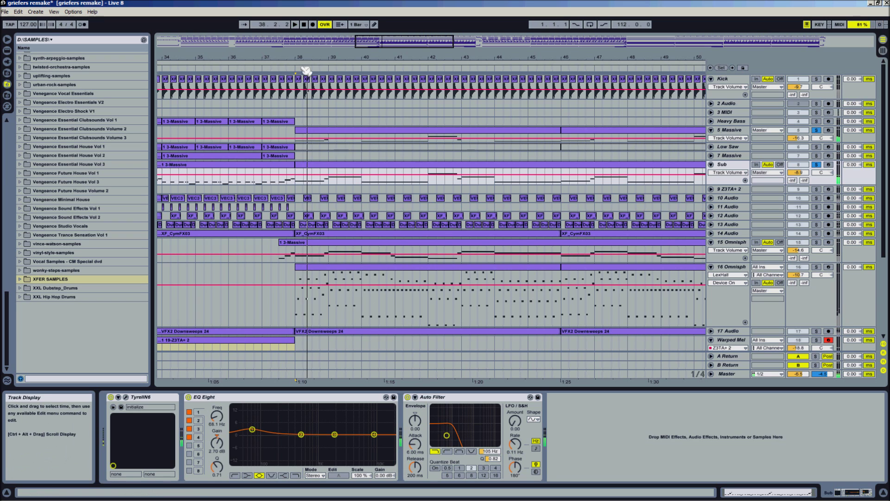
left_click(295, 68)
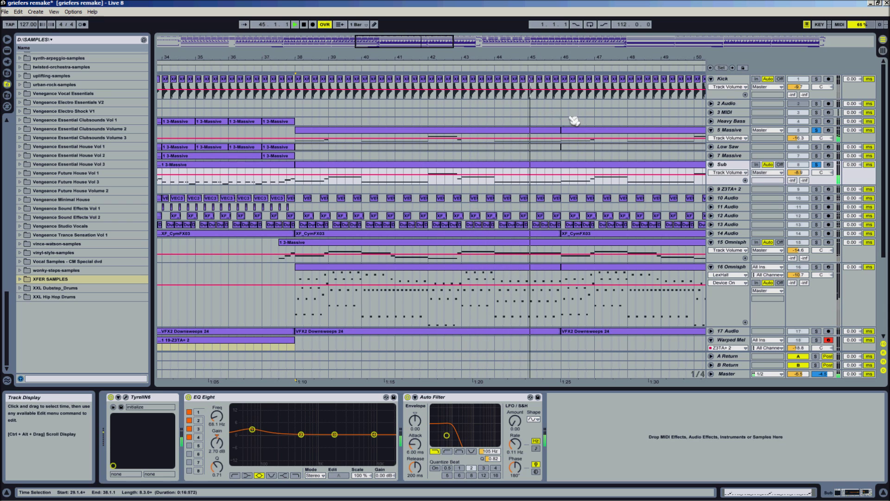
key("space")
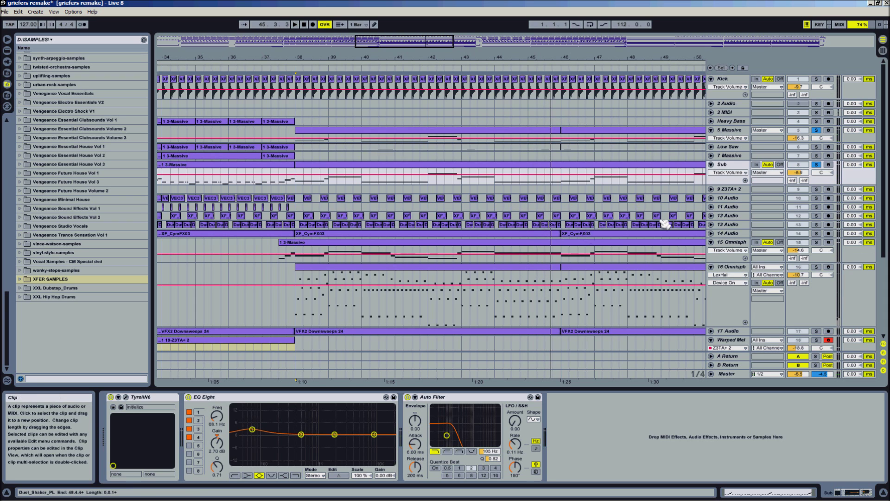
Solo only the 15 Omnisphere track and play its clip from bar 37.3
scroll(655, 203, "down", 1)
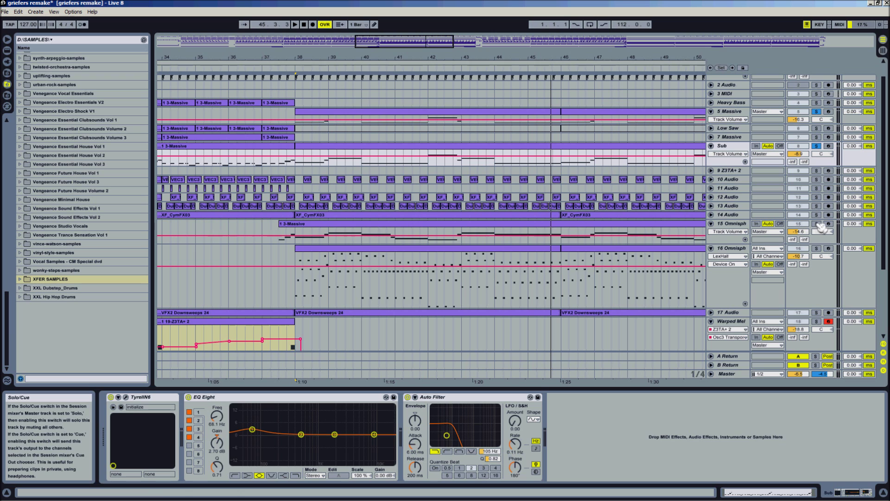
left_click(741, 225)
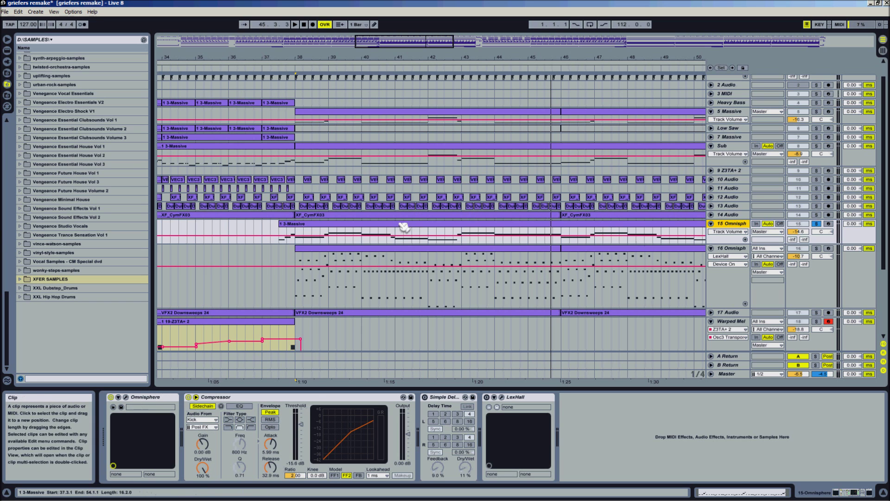
left_click(333, 235)
key("space")
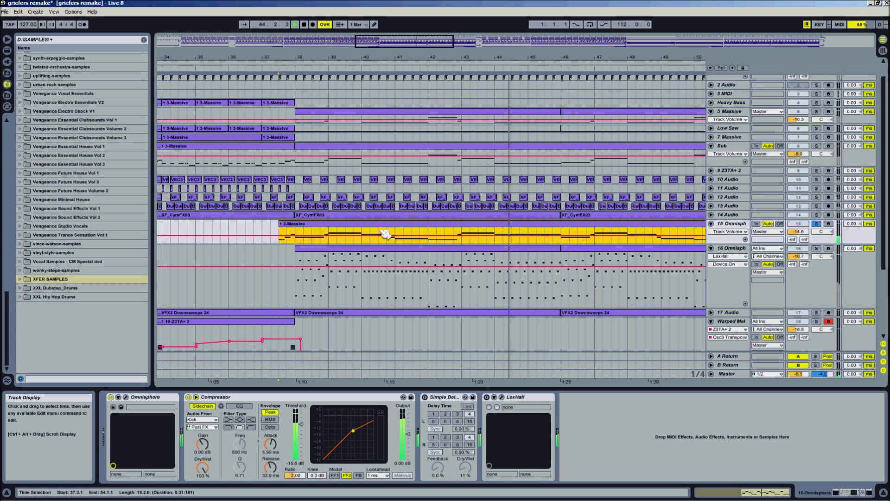
key("space")
Open the Omnisphere synth window of track 15 and compare Layer A and Layer B on its edit page
left_click(131, 401)
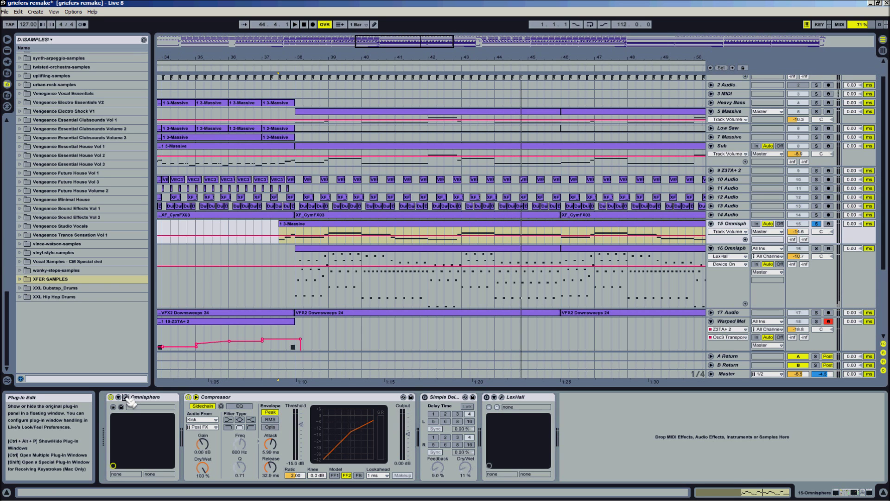
left_click(129, 398)
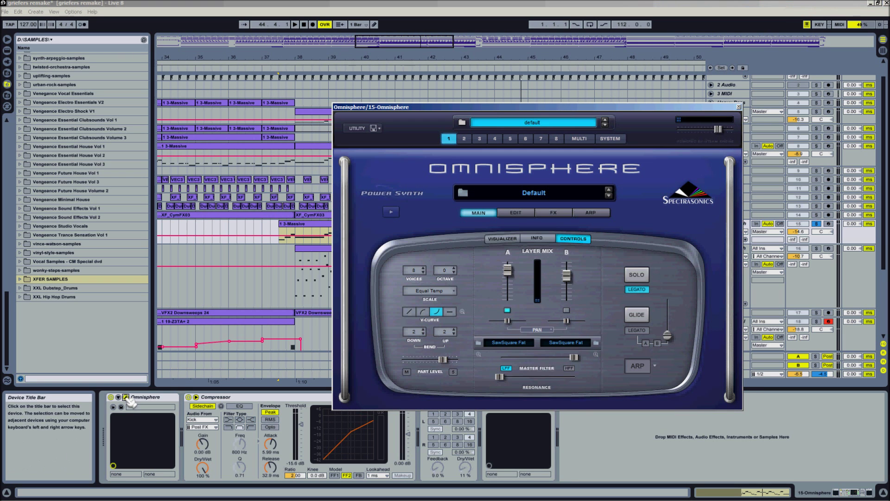
left_click(520, 214)
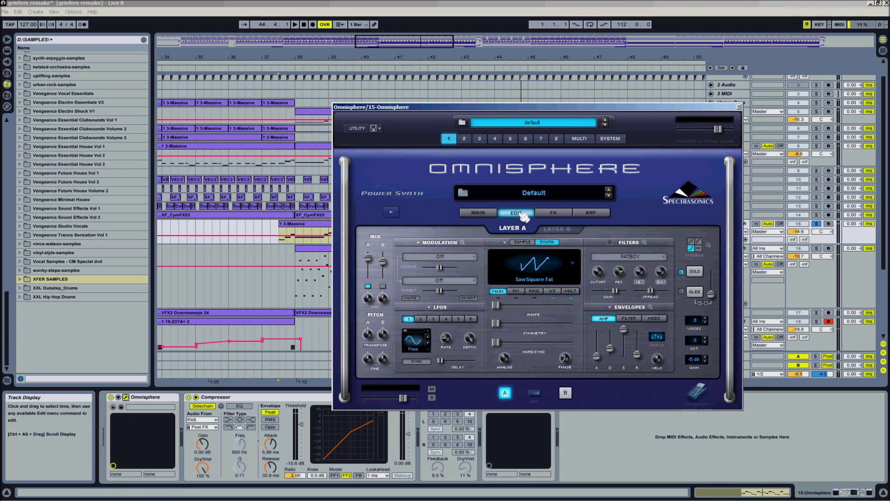
left_click(555, 230)
left_click(510, 229)
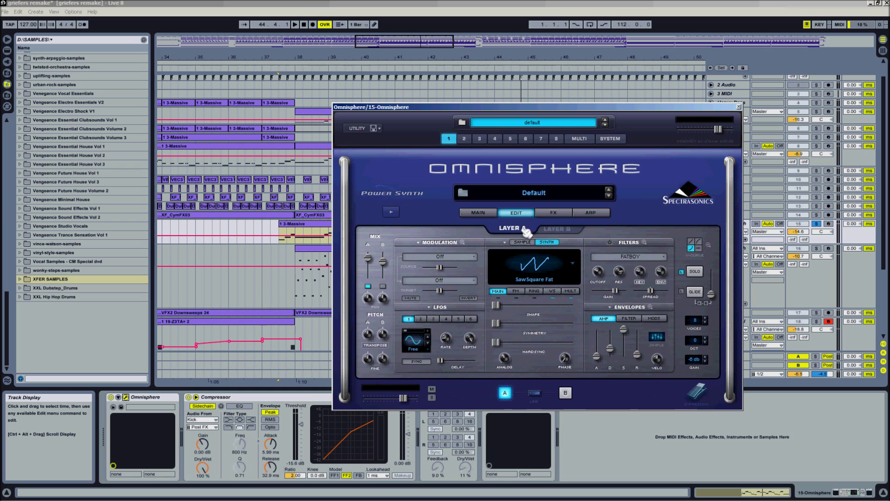
left_click(558, 230)
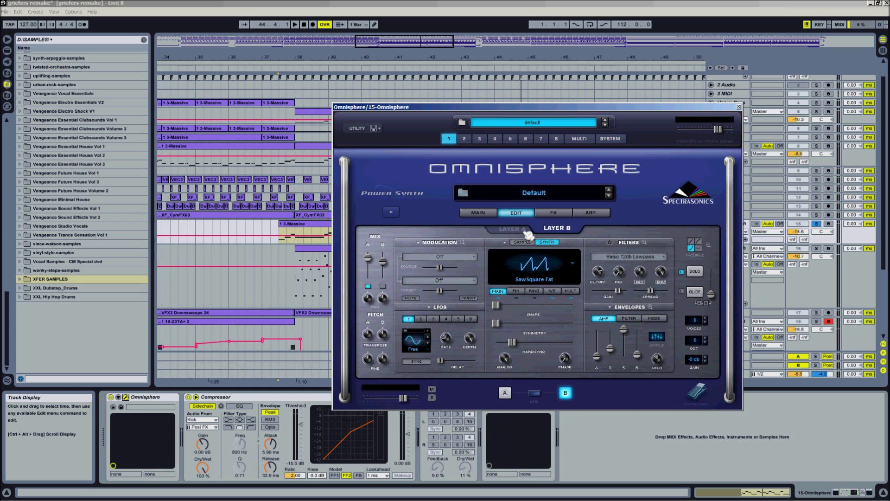
left_click(510, 228)
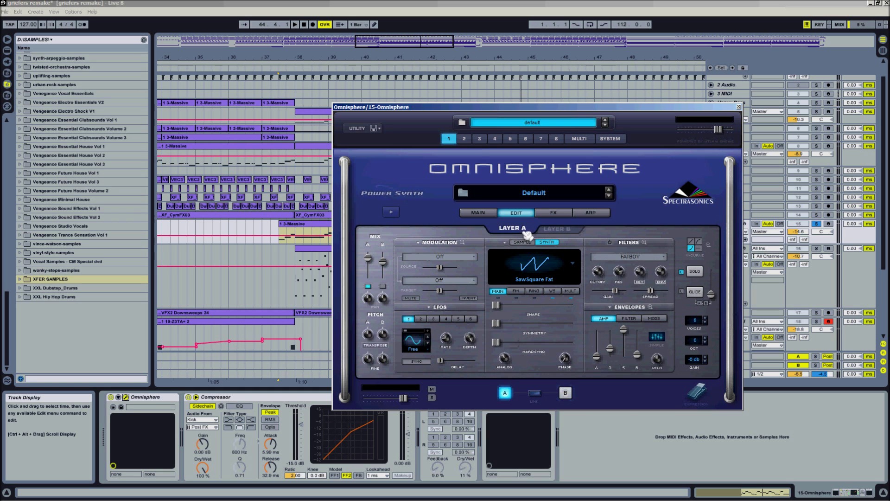
left_click(561, 231)
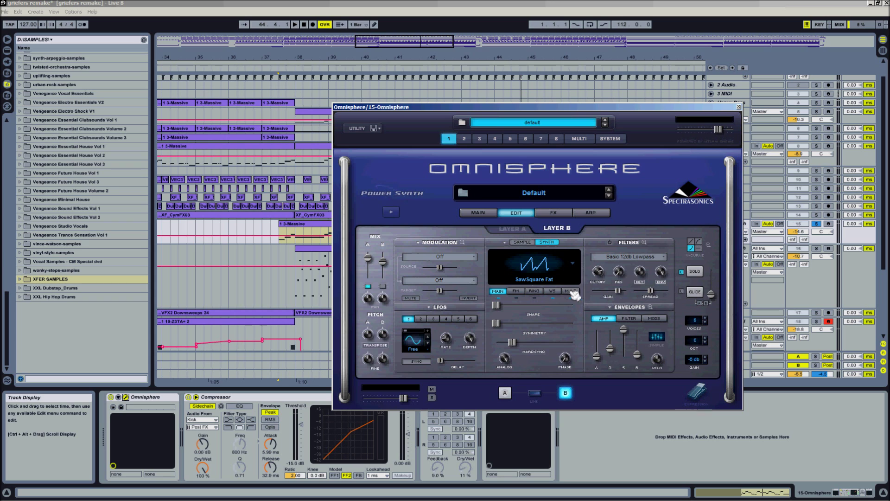
Examine the Unison settings of Layer B, followed by the Wave Shaper and Unison settings of Layer A
left_click(552, 291)
left_click(571, 291)
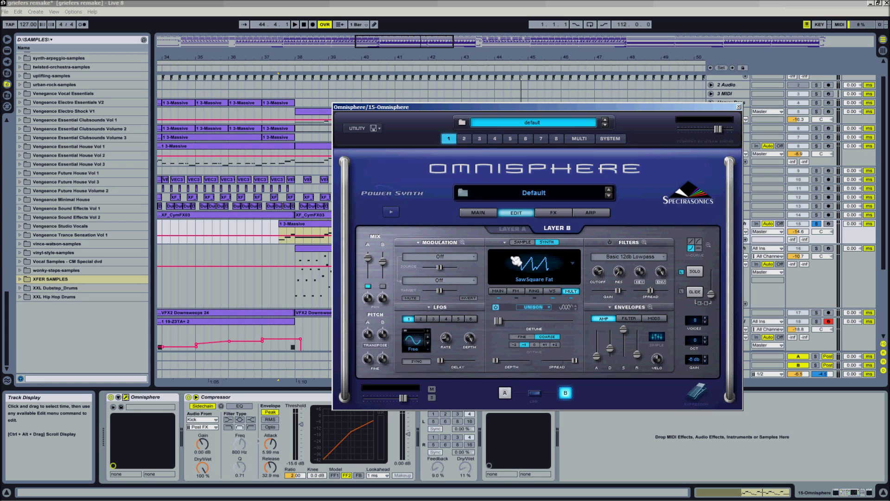
left_click(515, 229)
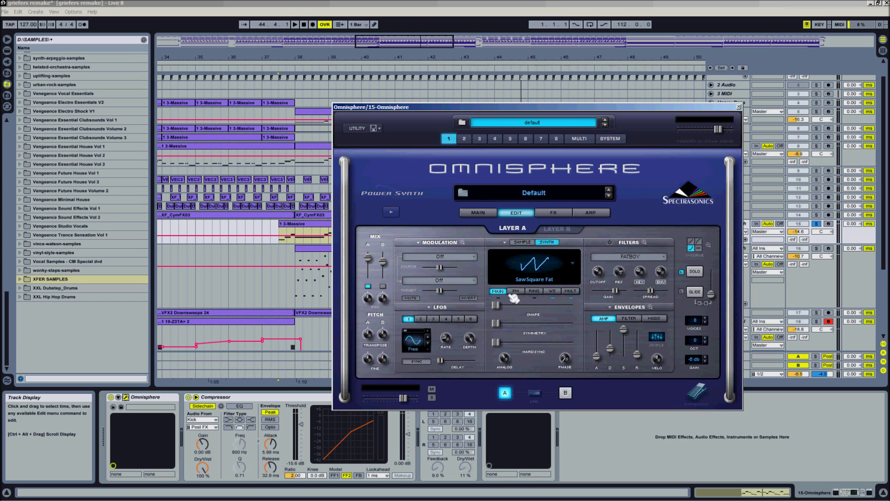
left_click(558, 292)
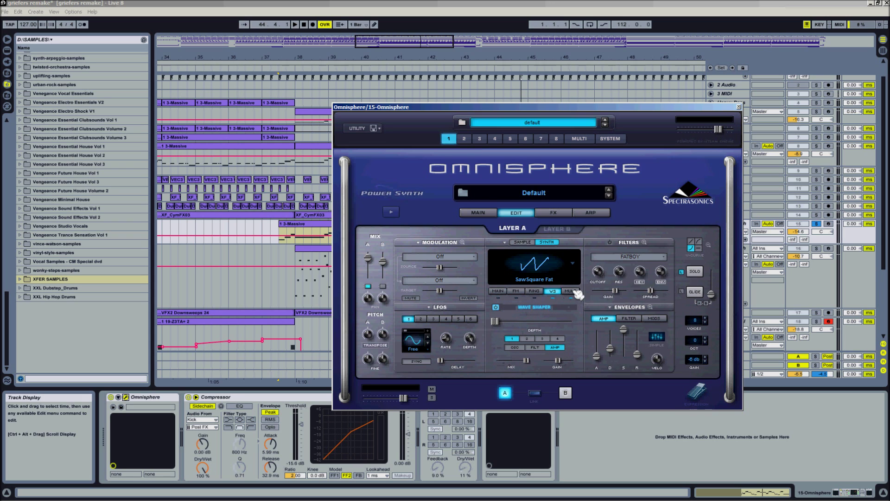
left_click(570, 292)
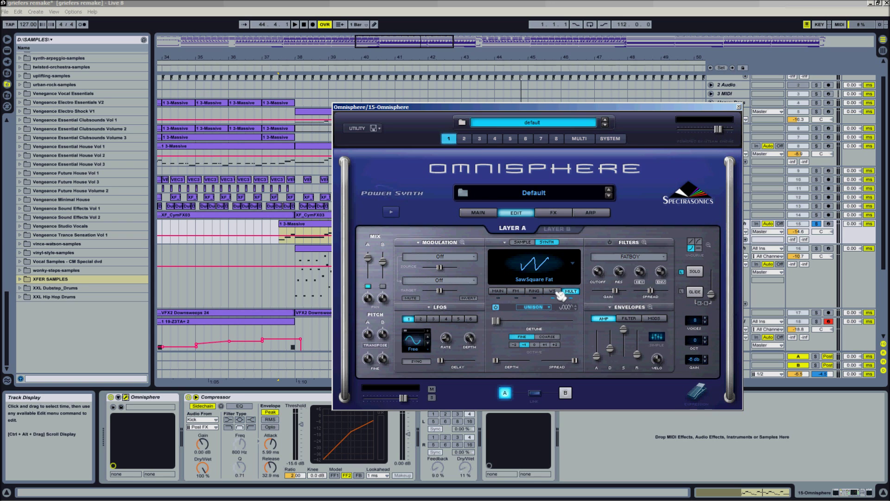
left_click(553, 291)
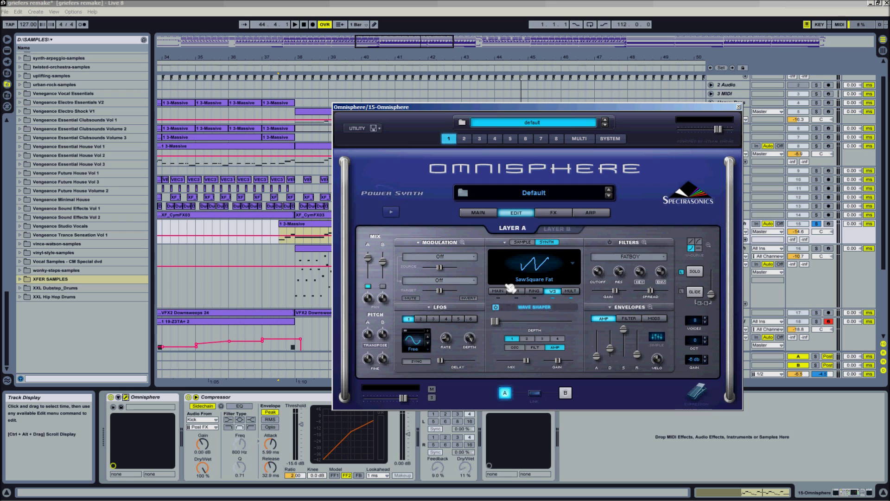
Play the Omnisphere clip while checking Layer A's Unison and Wave Shaper effects, and close the synth window
key("space")
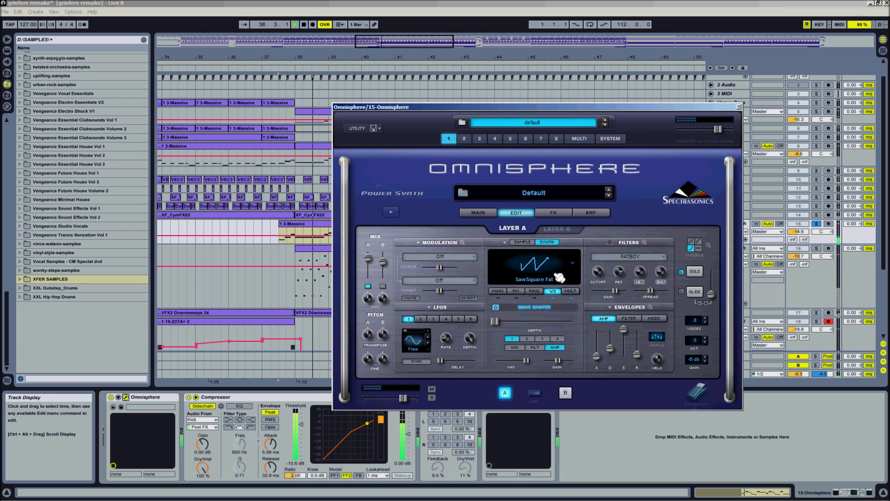
left_click(571, 291)
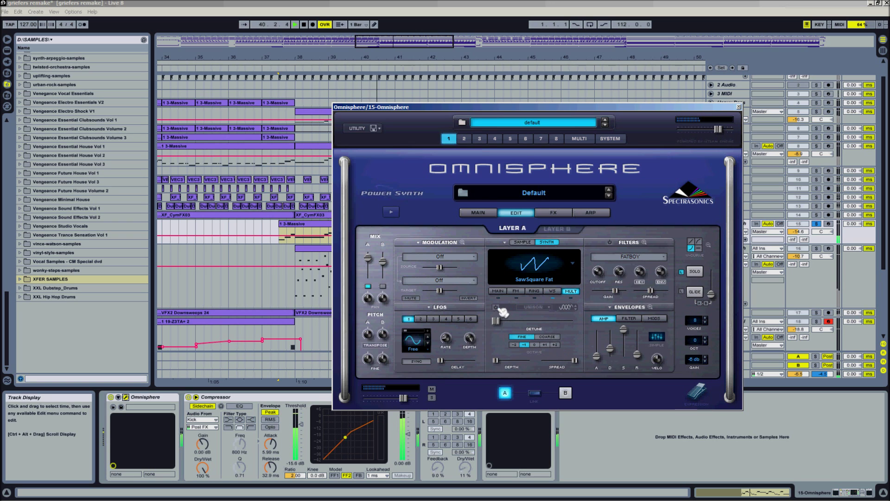
left_click(553, 291)
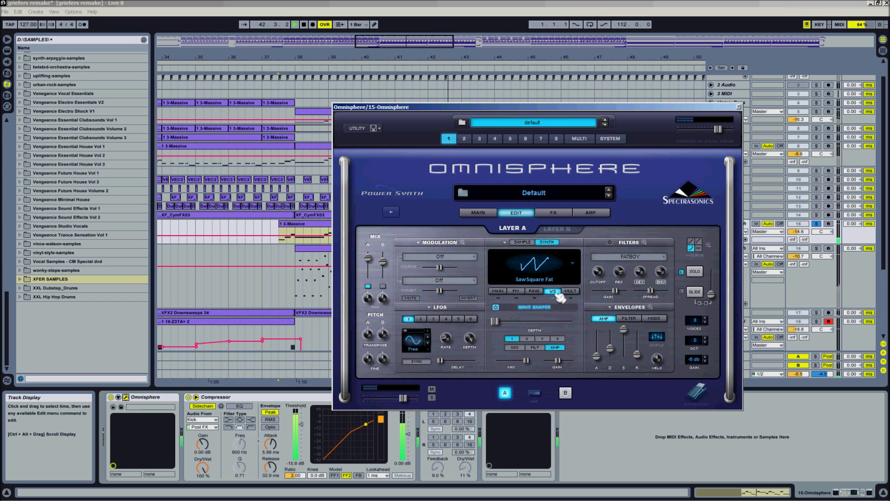
left_click(571, 292)
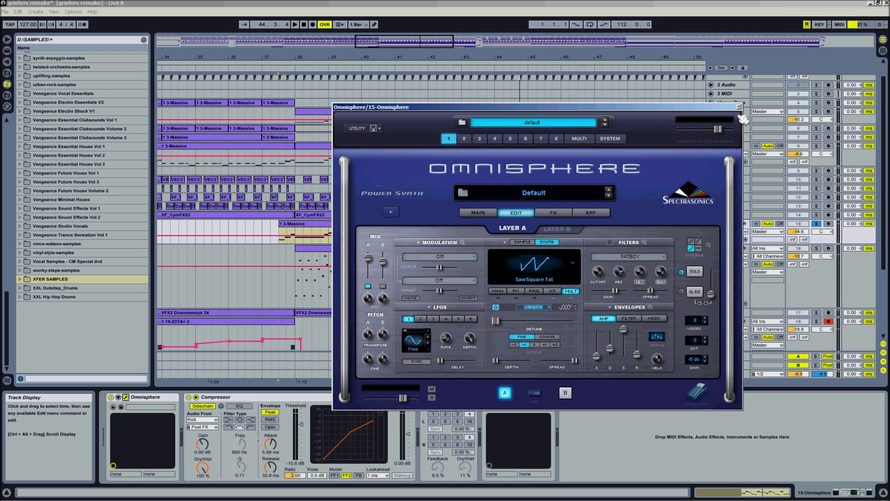
left_click(739, 107)
Solo only the Melody track and play its clip from bar 37.3
scroll(675, 243, "down", 10)
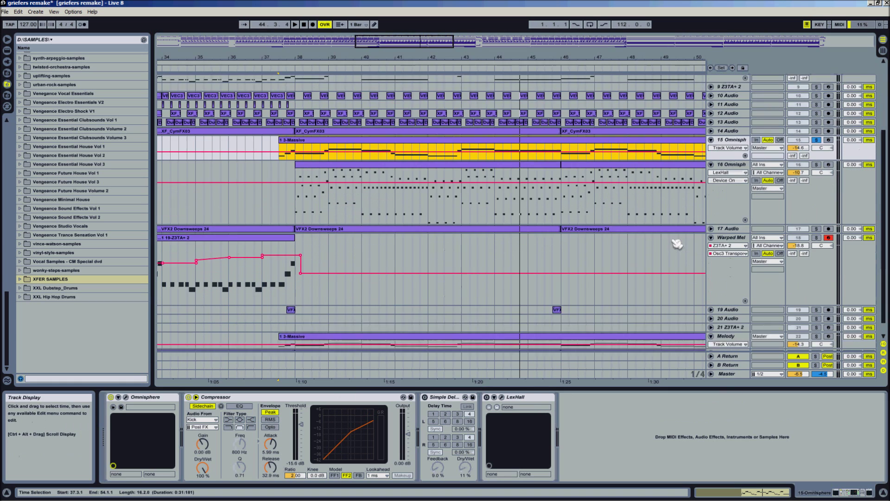
scroll(678, 243, "down", 1)
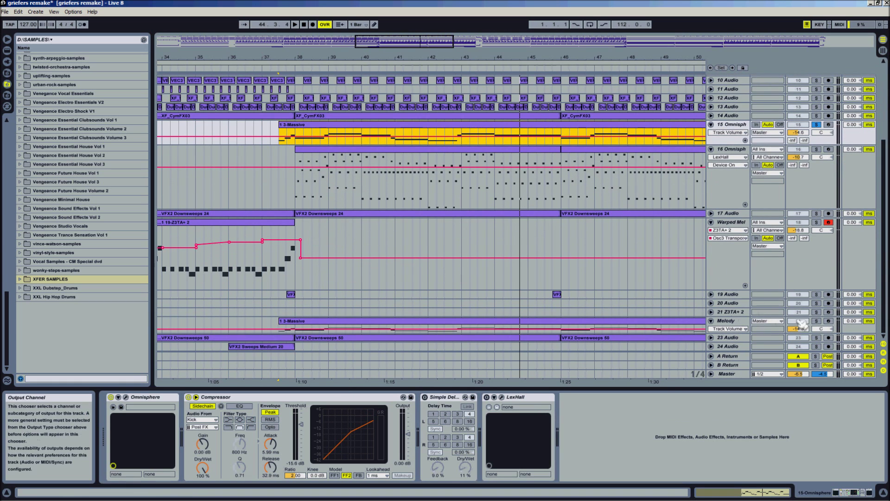
left_click(816, 321)
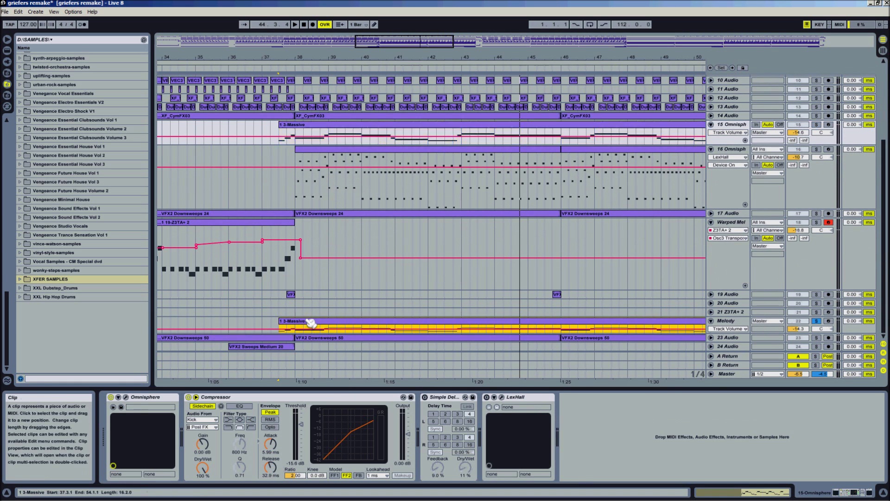
left_click(294, 320)
key("space")
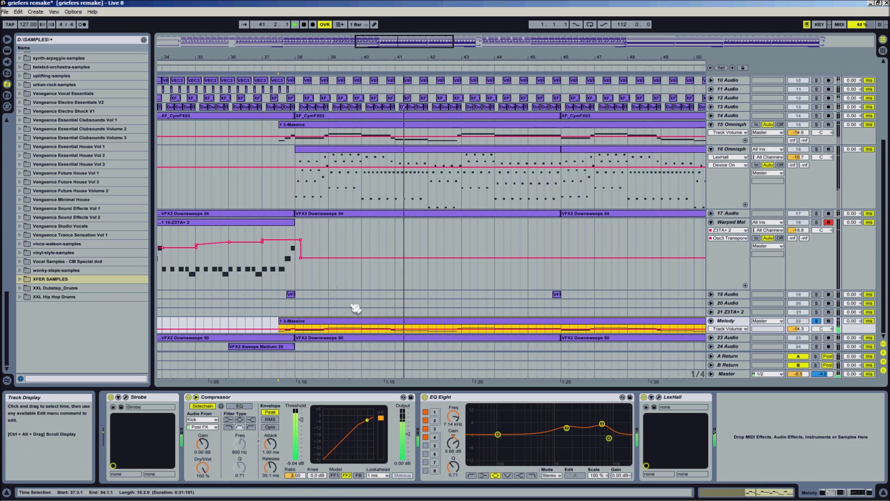
Stop playback and check the Large Hall settings of the LexHall reverb on the Melody track, closing its window again
key("space")
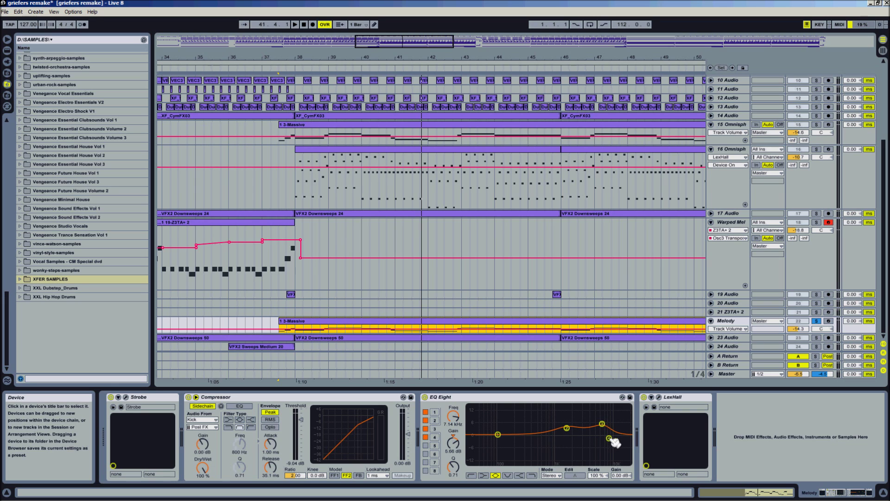
left_click(659, 397)
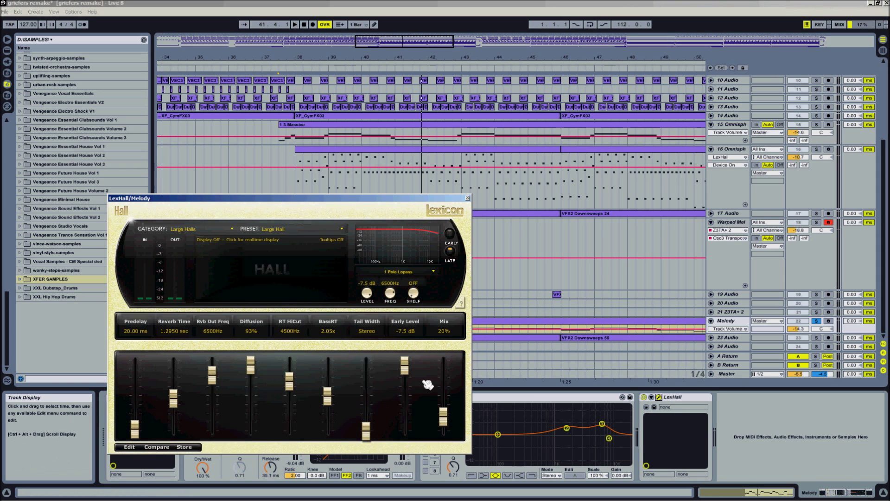
left_click(468, 197)
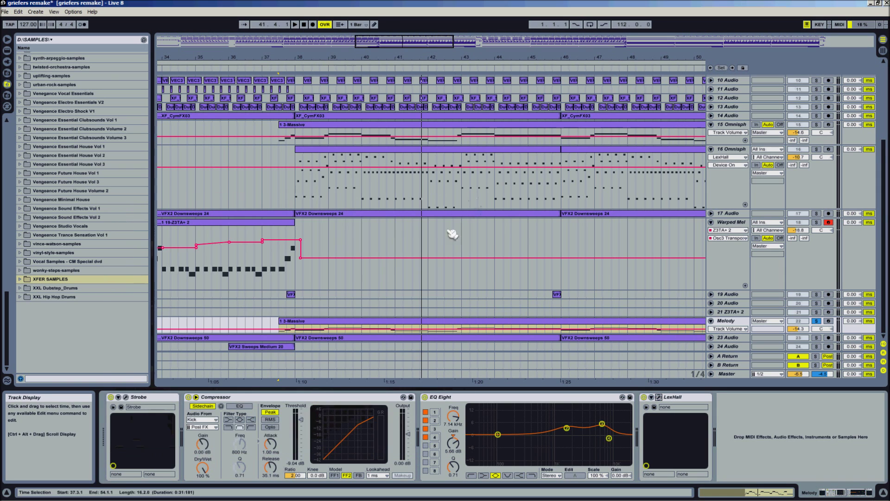
Open the Melody track's Strobe synth, examine its oscillator, sub oscillator, pulse width and filter settings, and close it
left_click(134, 398)
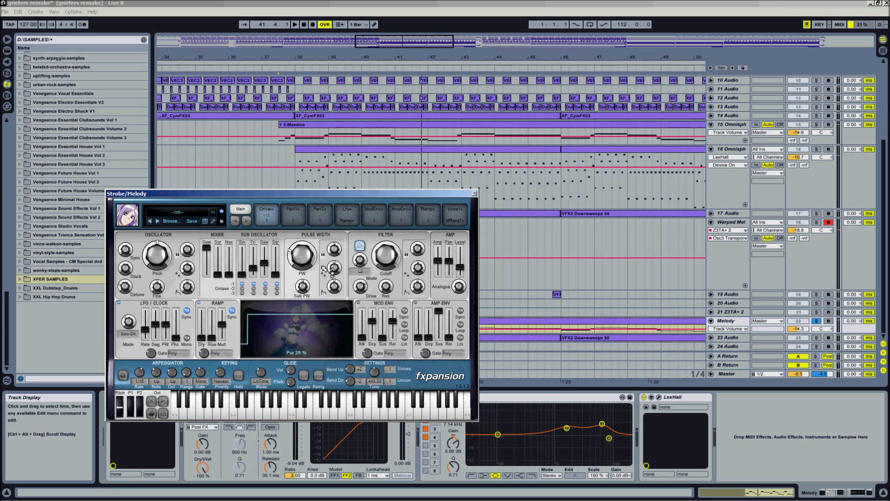
mouse_move(278, 265)
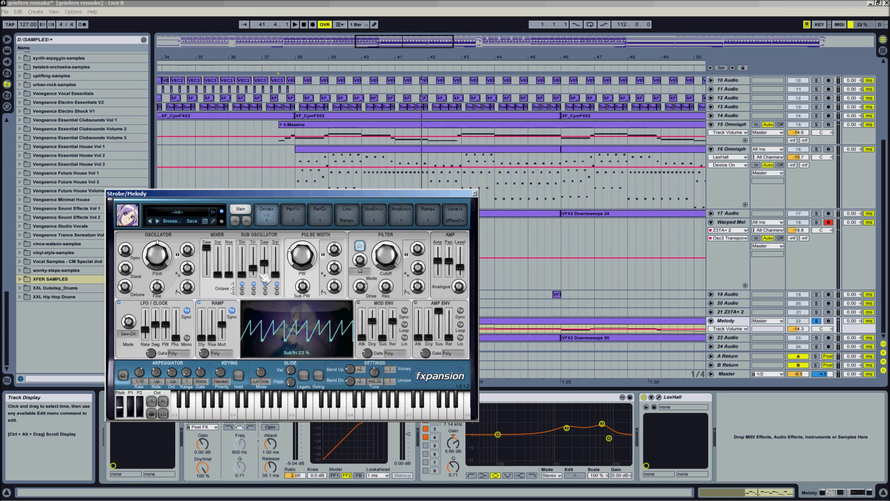
mouse_move(380, 253)
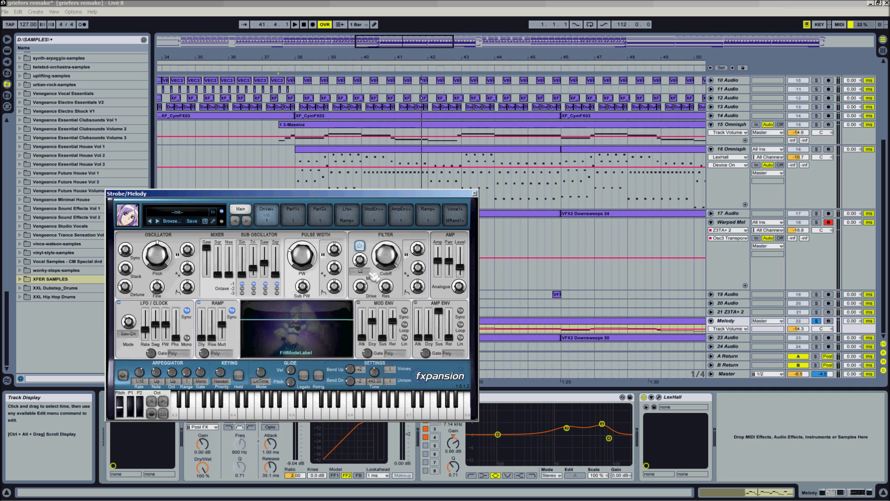
left_click(474, 194)
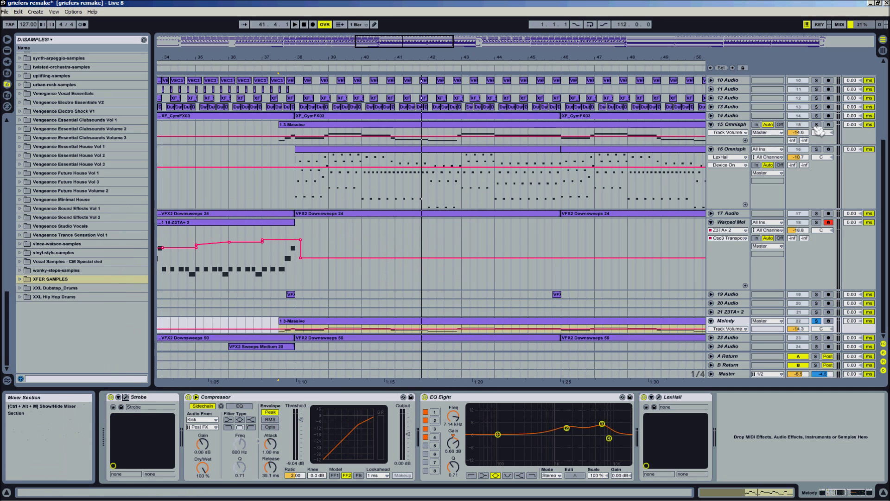
Solo track 15 Omnisphere together with Melody and play its clip from bar 37.3
left_click(302, 126)
key("space")
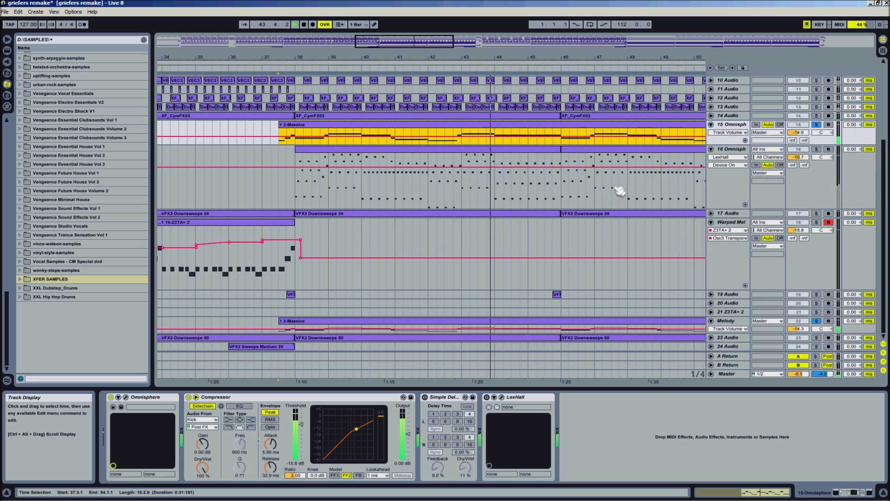
key("space")
Add 5 Massive and Sub to the soloed tracks, play them together with the Omnisphere clip, and clear the solos
scroll(638, 190, "up", 5)
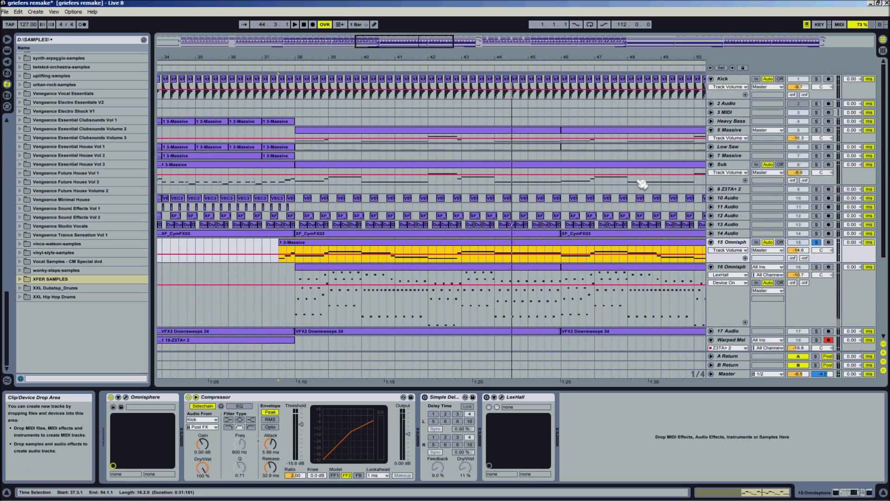
left_click(817, 130)
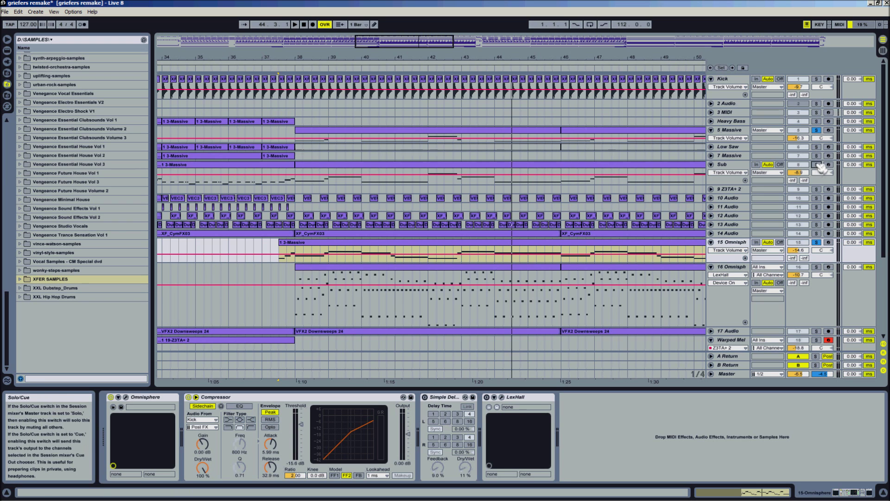
left_click(345, 252)
key("space")
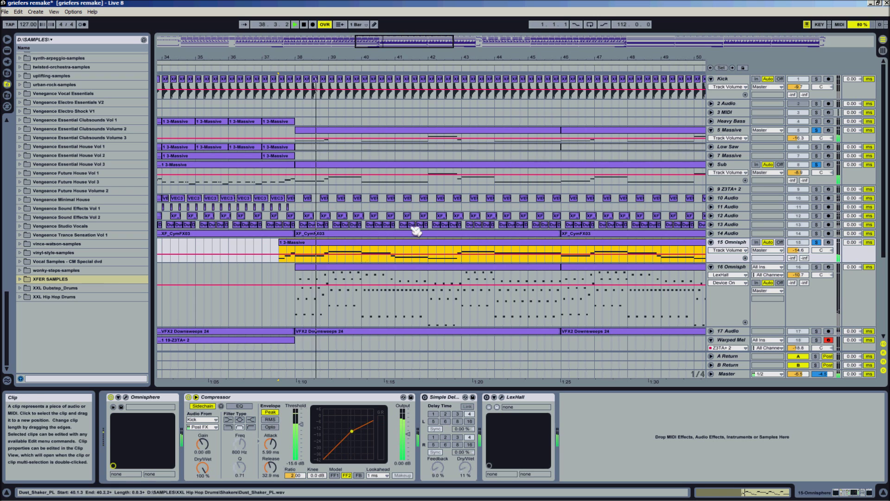
left_click(817, 129)
key("space")
Solo only track 16 Omnisphere and select its clip starting at bar 38
left_click(503, 267)
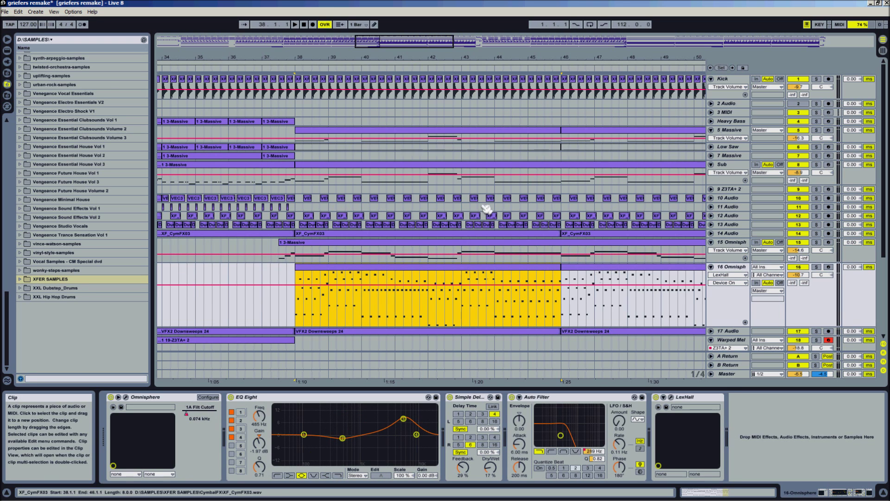
left_click_drag(377, 39, 377, 45)
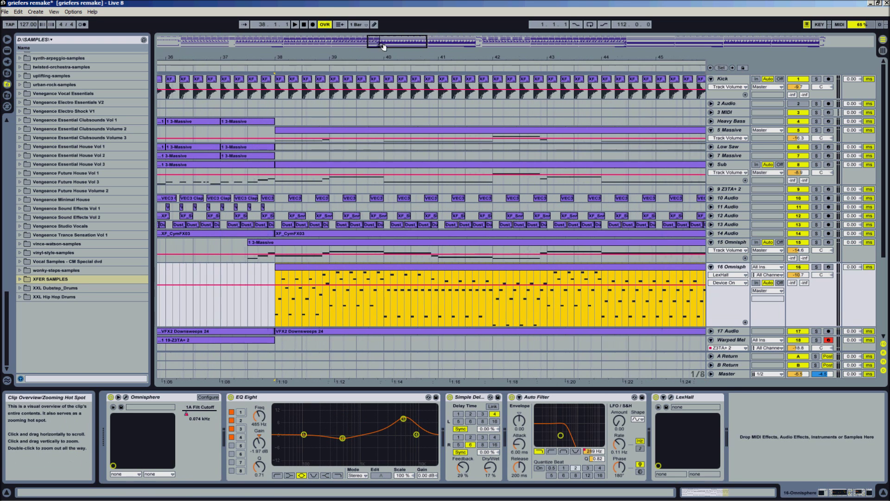
left_click(818, 267)
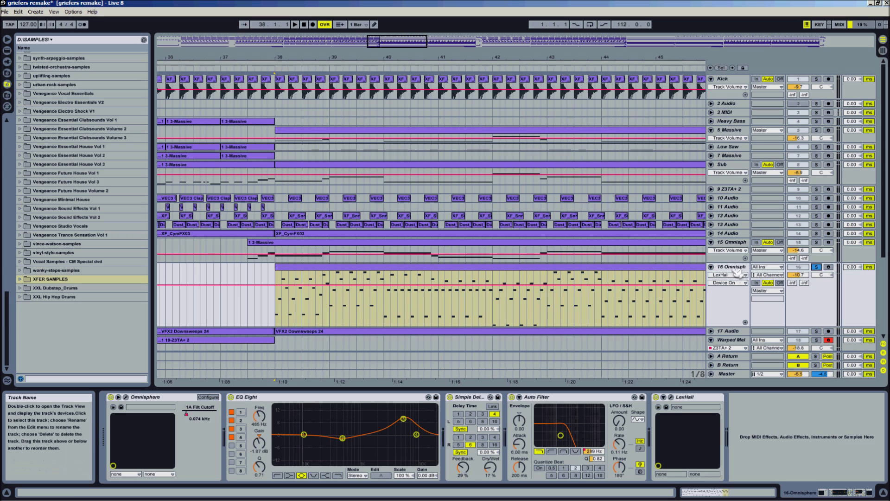
left_click(297, 272)
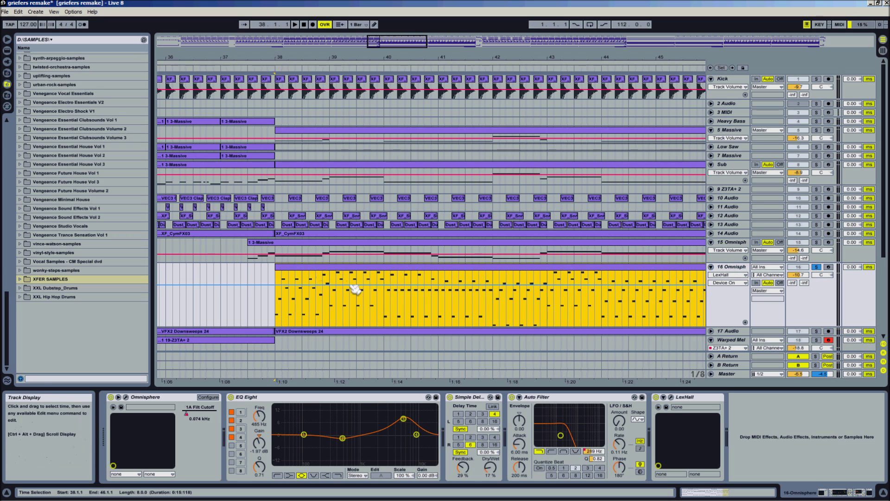
Show the Auto Filter's Frequency automation on track 16 and view its whole curve across the drop
left_click_drag(398, 41, 343, 269)
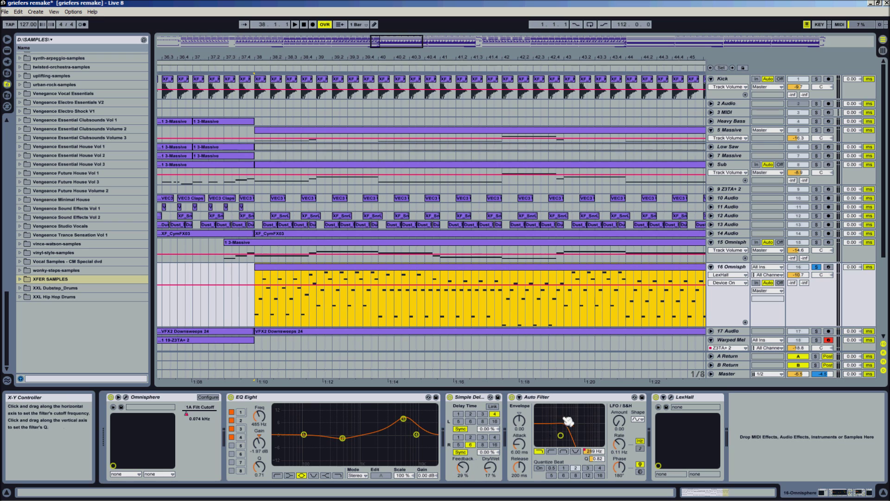
left_click(745, 275)
left_click(736, 307)
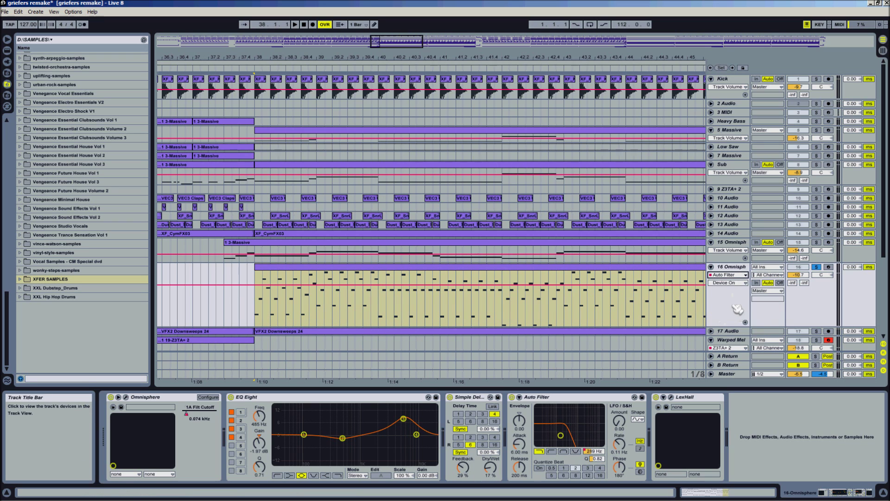
left_click(733, 283)
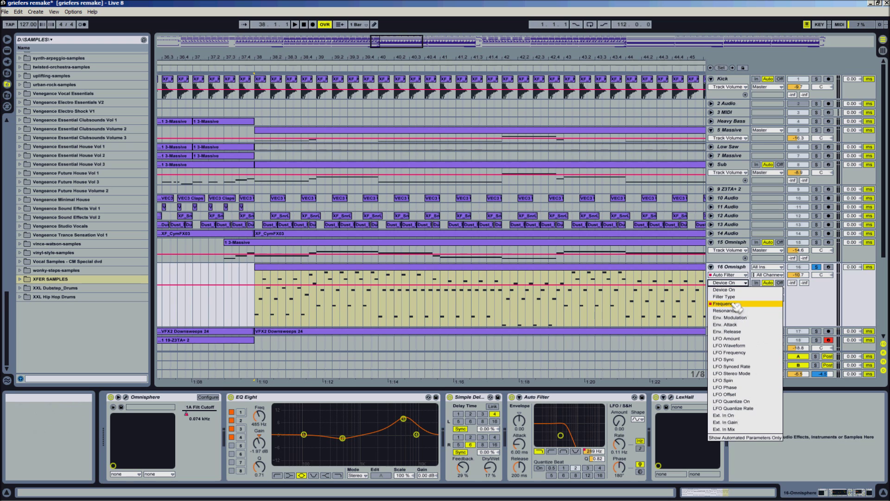
left_click(736, 304)
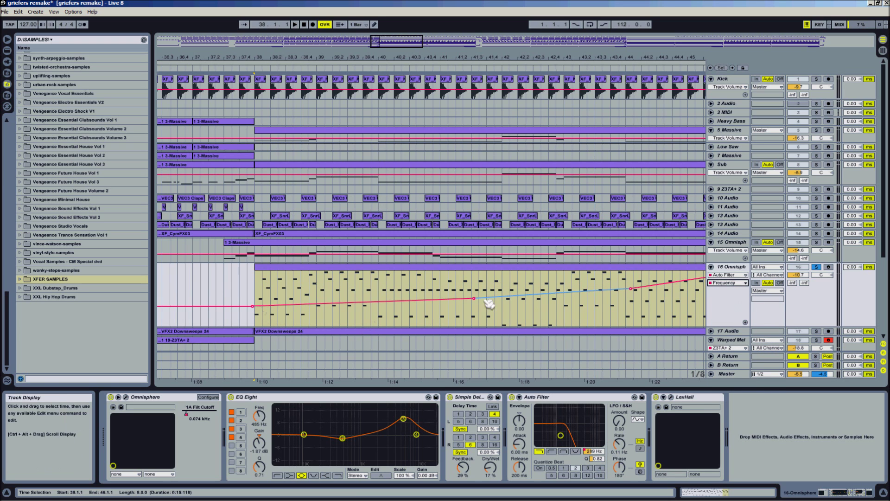
left_click_drag(401, 44, 401, 45)
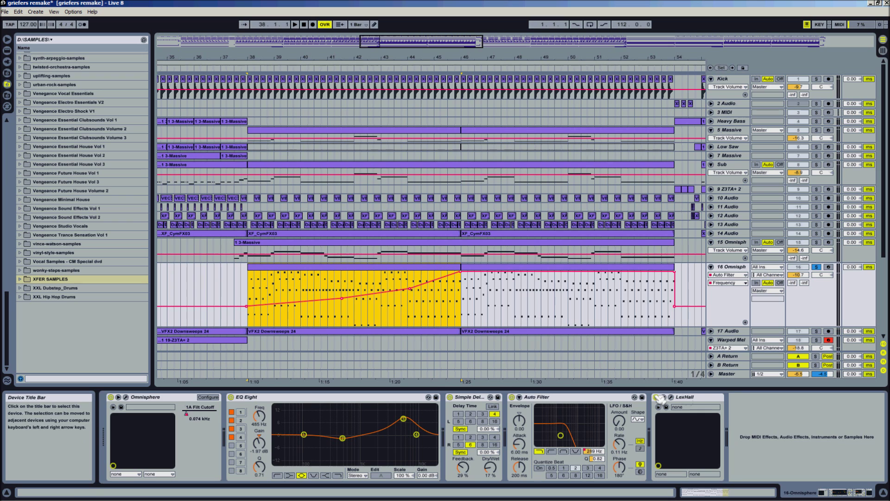
Compare the layers and Unison settings in track 16's Omnisphere window, close it, and play the clip from bar 38
left_click(126, 397)
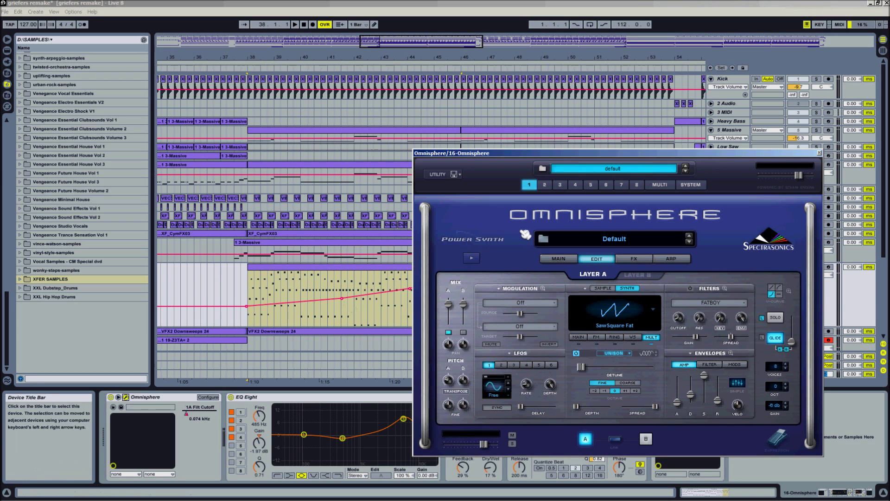
left_click(640, 276)
left_click(611, 278)
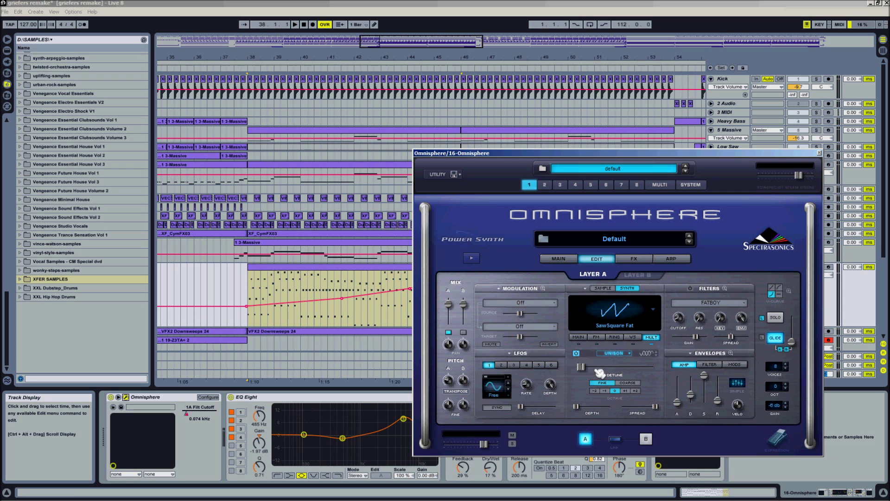
left_click(820, 153)
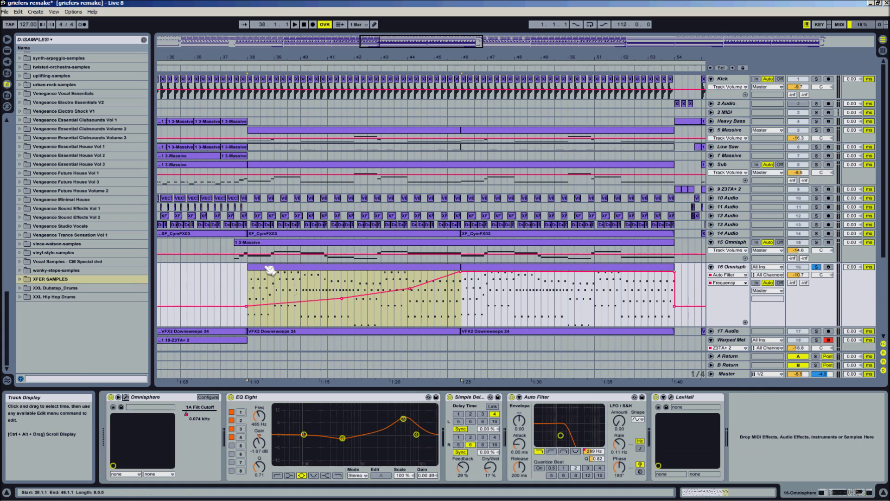
key("space")
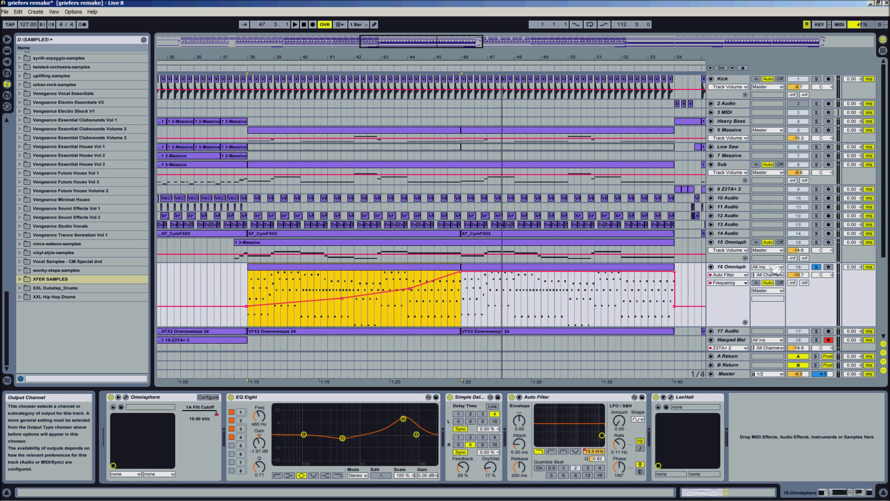
Solo Melody, track 15 Omnisphere, Sub and 5 Massive along with track 16 and play them from bar 37.3
scroll(772, 269, "down", 5)
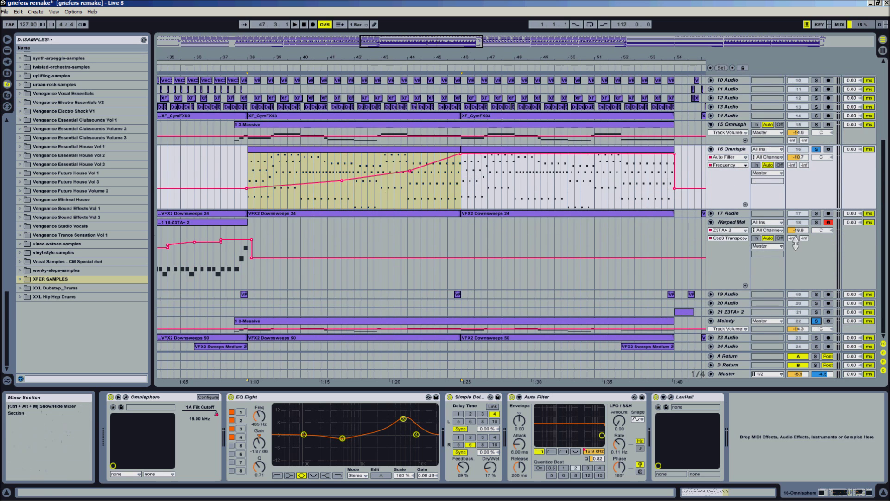
scroll(820, 320, "up", 5)
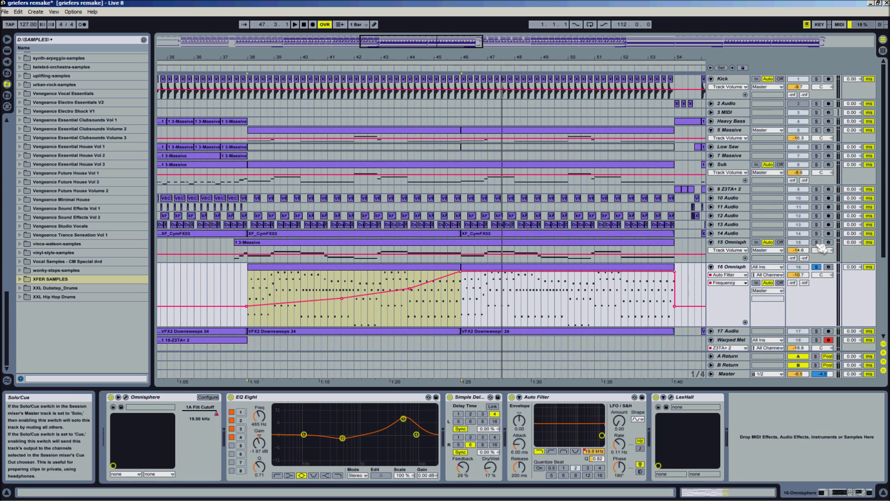
left_click(816, 165)
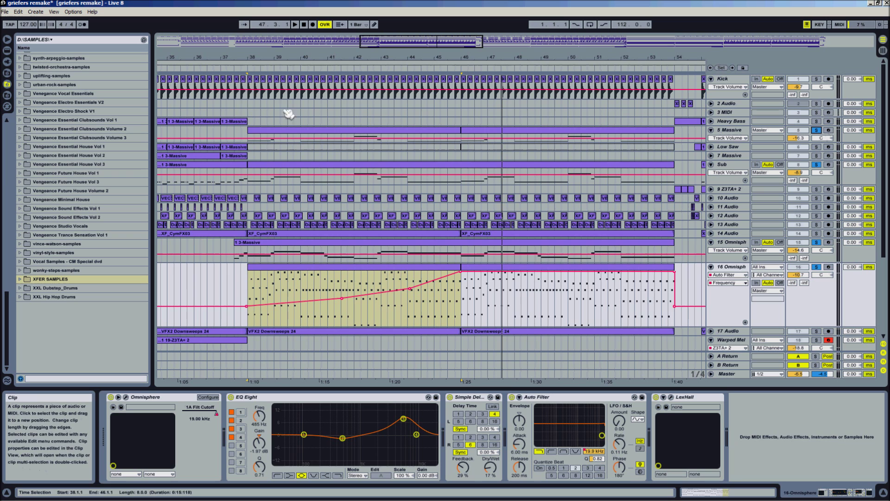
left_click(241, 68)
left_click(238, 255)
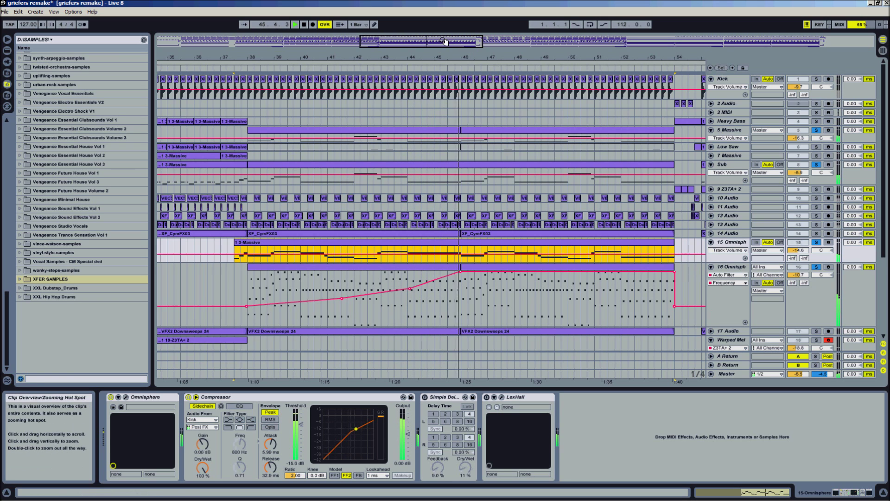
Stop playback, select the Low Saw track, clear all solos, and play the full mix through the break at bar 54
left_click_drag(445, 42, 423, 45)
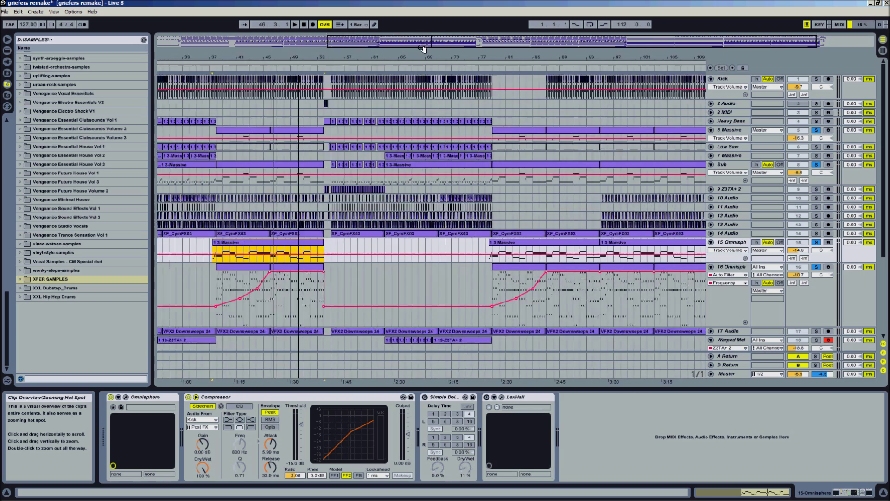
mouse_move(423, 45)
left_mouse_down()
mouse_move(423, 56)
mouse_move(423, 45)
mouse_move(423, 56)
mouse_move(423, 46)
mouse_move(431, 52)
left_mouse_up()
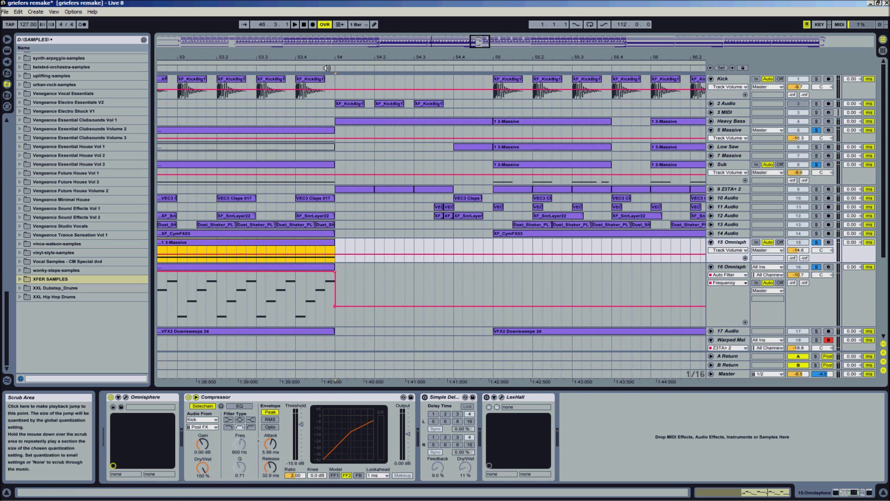
scroll(487, 277, "down", 5)
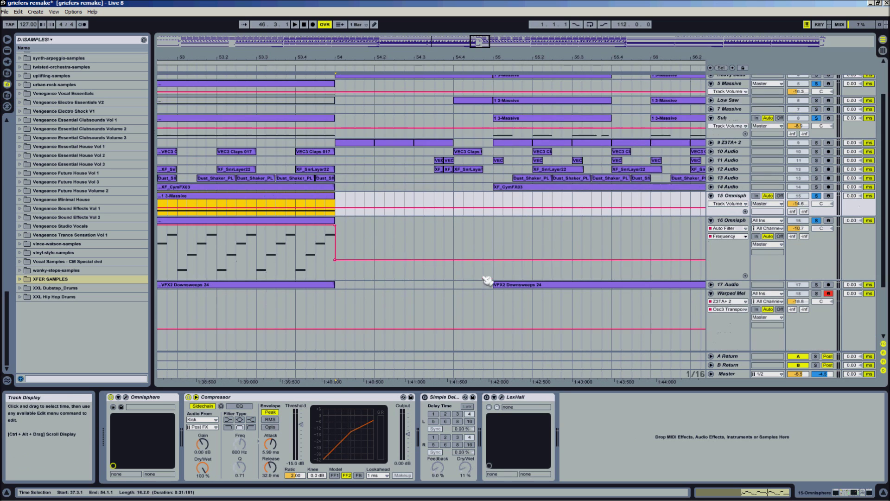
scroll(483, 276, "up", 5)
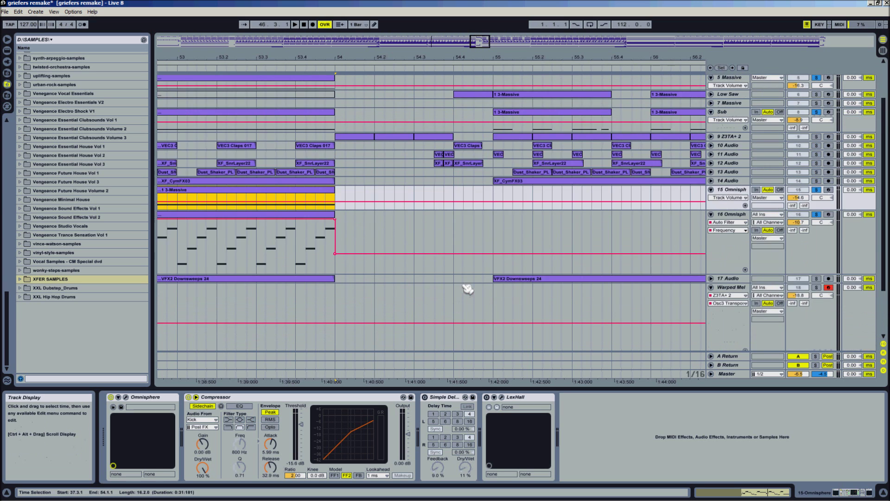
left_click(717, 147)
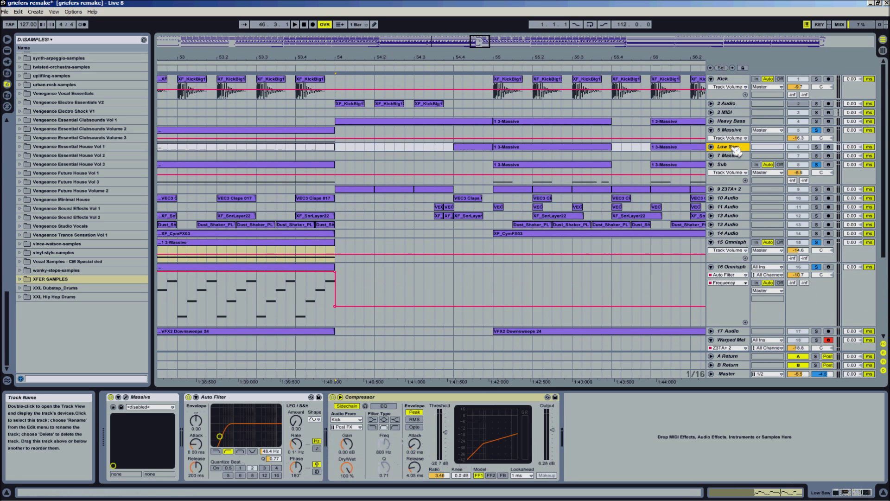
left_click(817, 146)
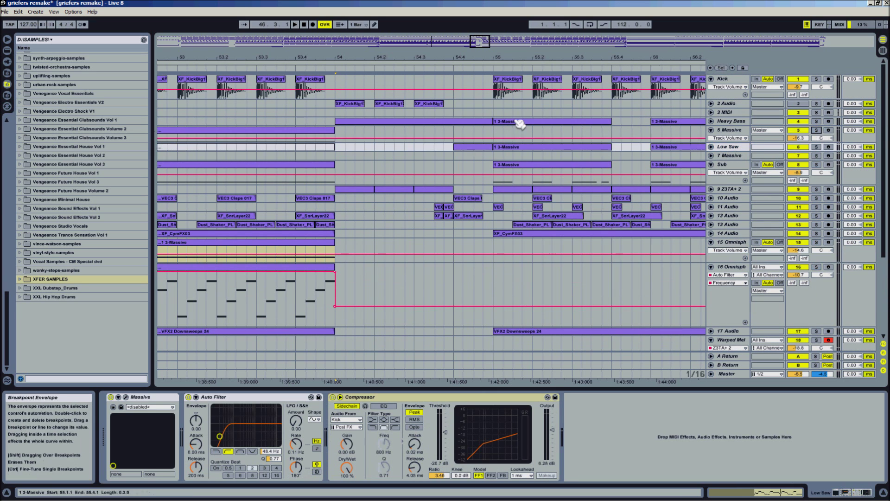
left_click(298, 68)
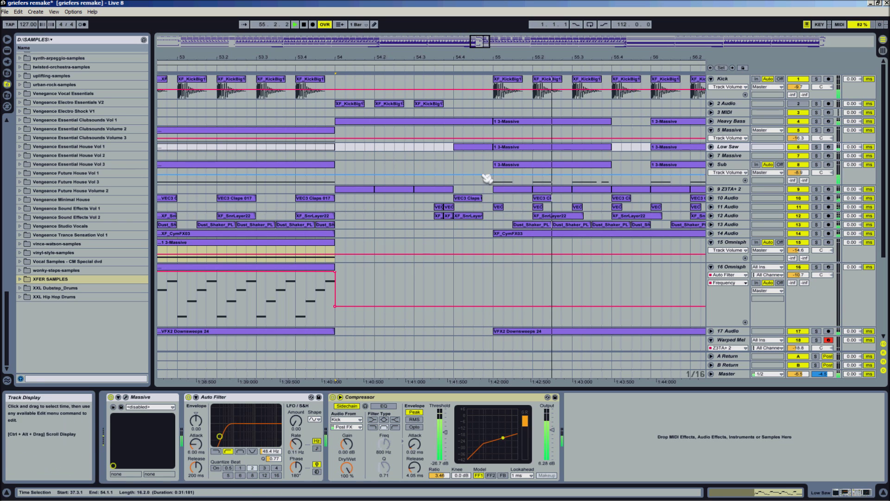
Play Heavy Bass alone through the break at bar 54, and solo Low Saw to play its clip leading into bar 55
key("space")
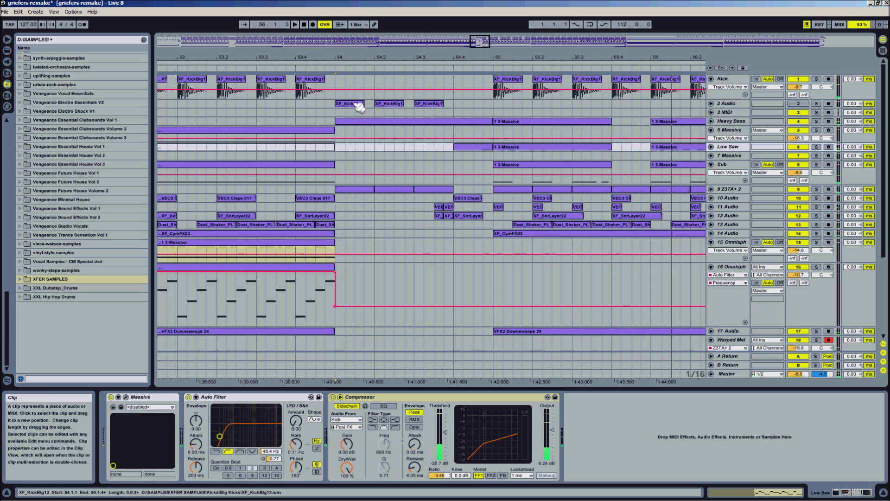
left_click(712, 121)
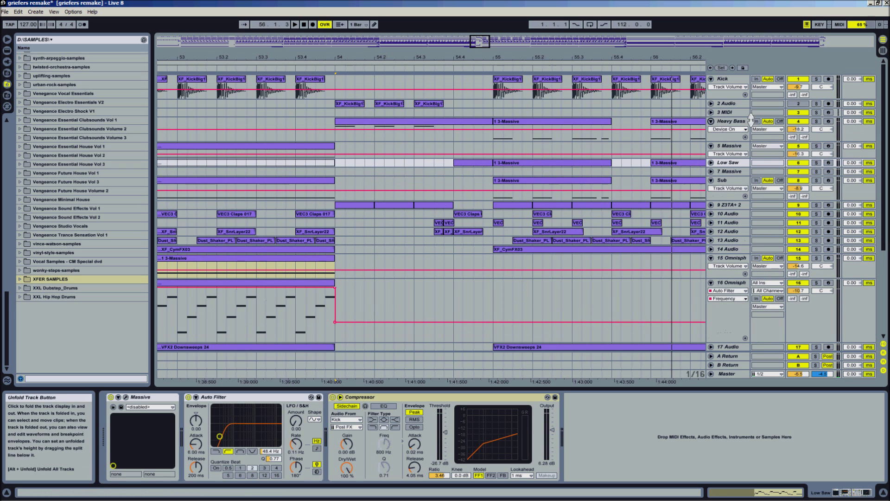
left_click(465, 129)
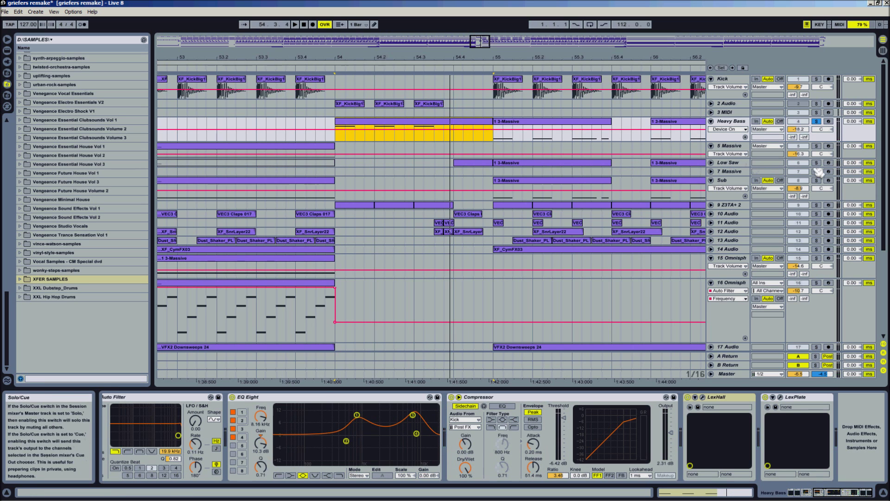
left_click(817, 163)
left_click(473, 163)
key("space")
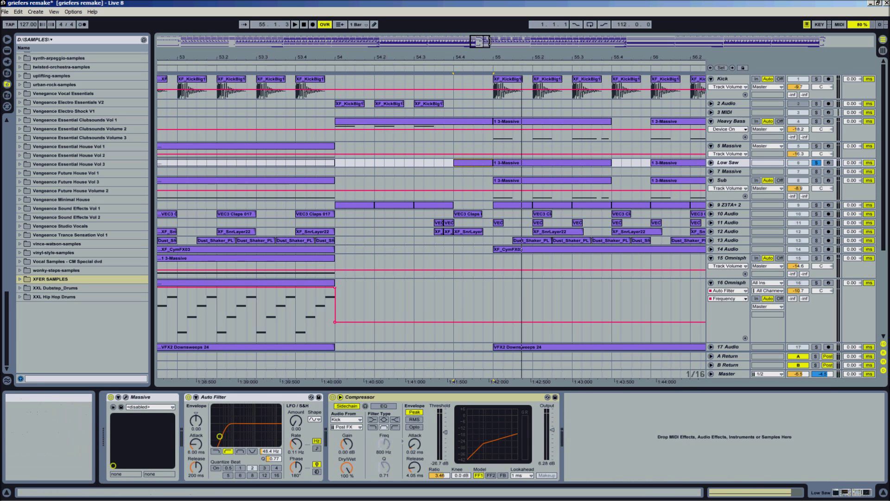
Show the whole arrangement and fold all unfolded tracks, from Kick, Heavy Bass and 5 Massive through Warped Mel and Melody
left_click_drag(482, 46, 483, 43)
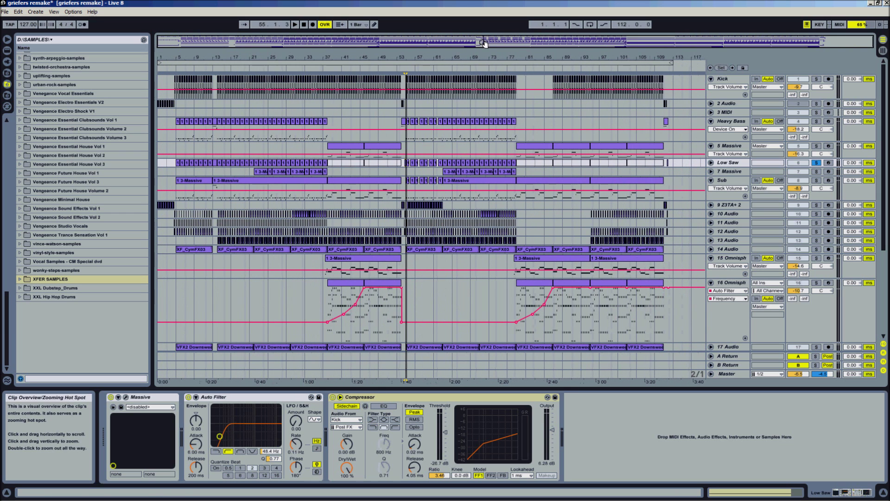
left_click(711, 180)
left_click(711, 146)
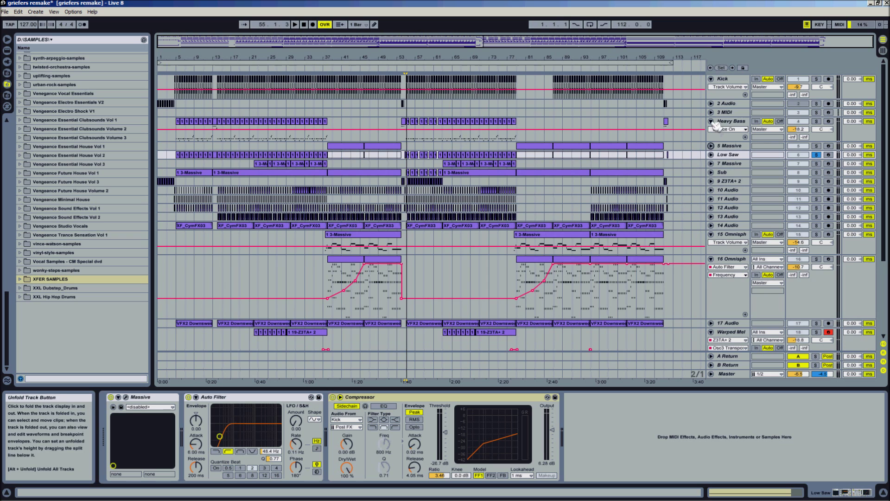
left_click(710, 121)
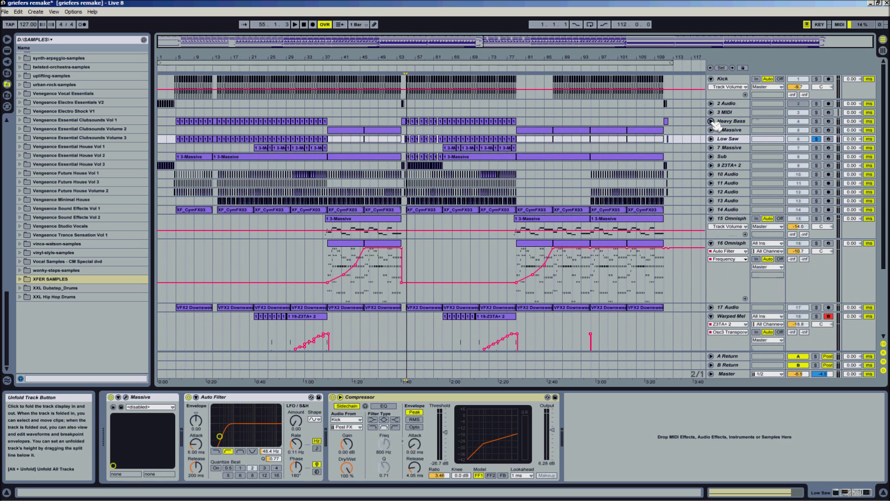
left_click(712, 79)
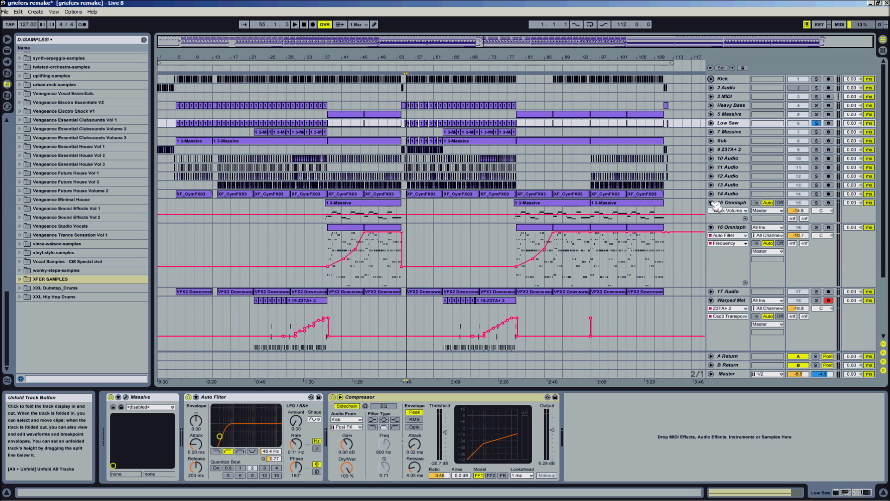
left_click(712, 203)
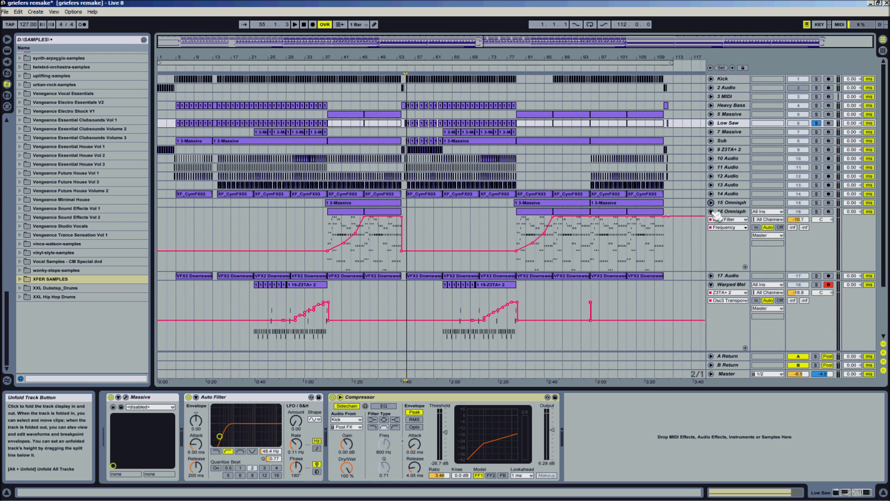
left_click(712, 211)
left_click(712, 230)
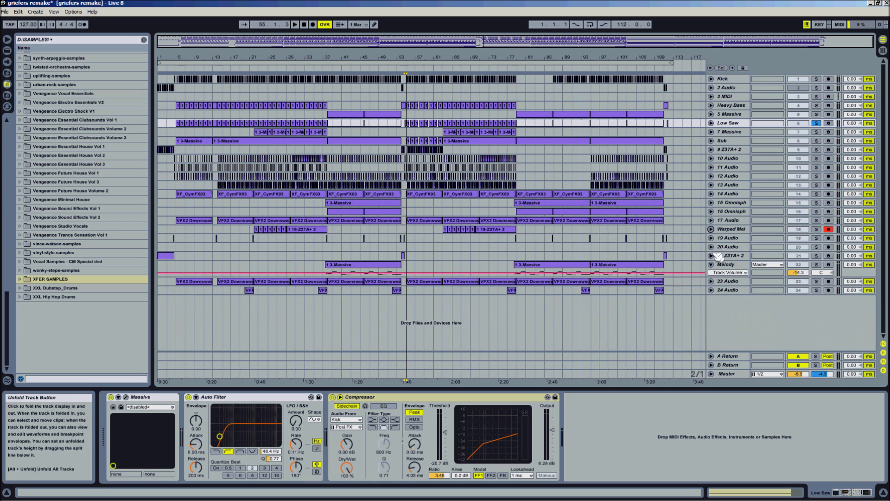
left_click(711, 265)
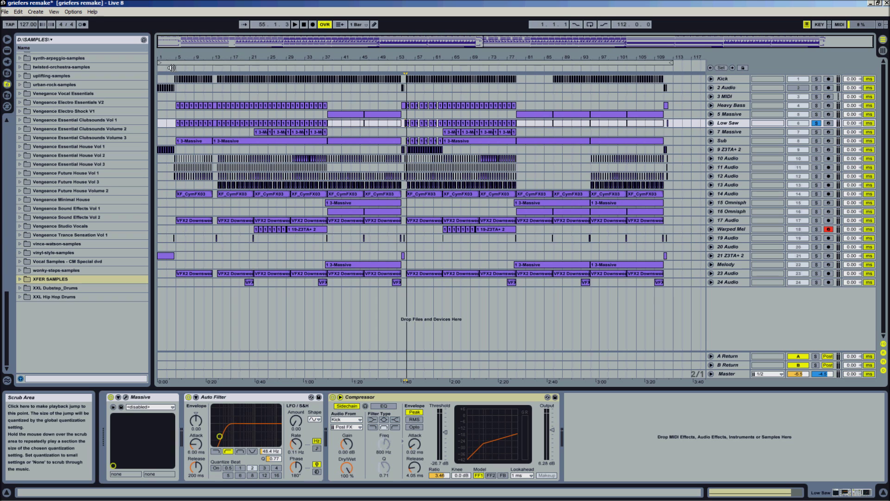
Return to the start of the song, clear the Low Saw solo, and play the full mix
left_click(304, 24)
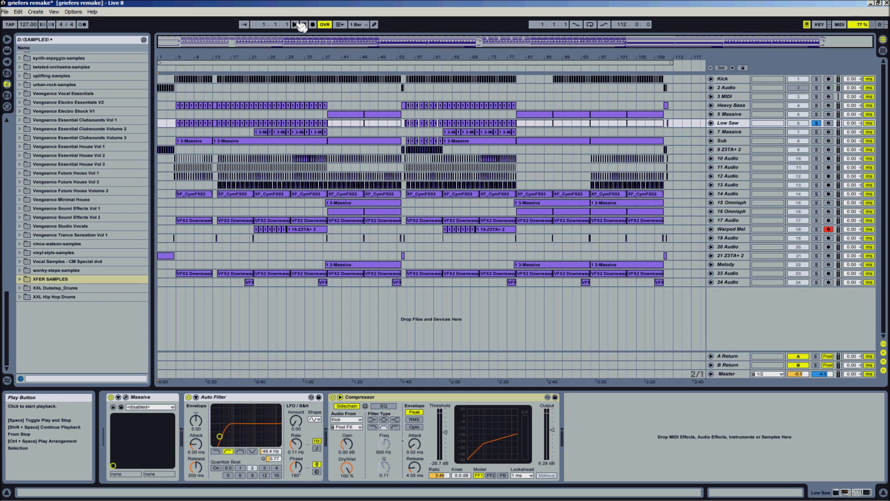
left_click(816, 123)
left_click(296, 24)
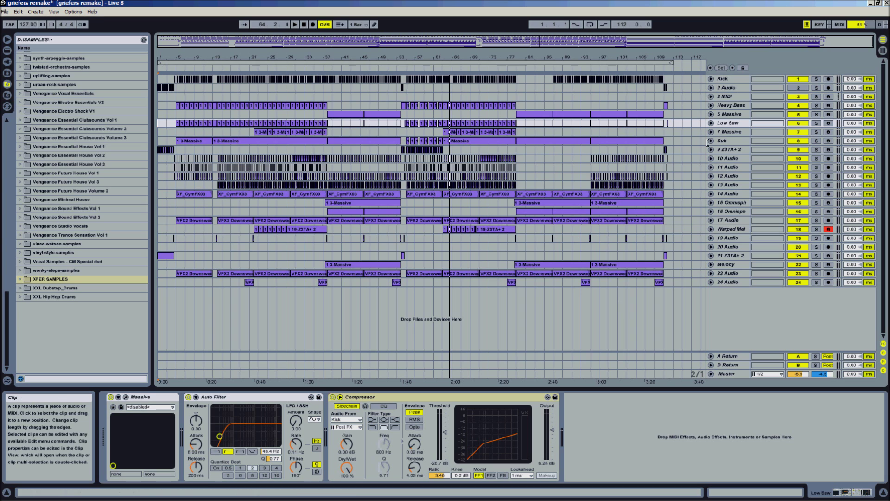
Solo track 9 Z3TA+ 2, play it from bar 55, and examine its synth settings in the plug-in window
left_click(817, 150)
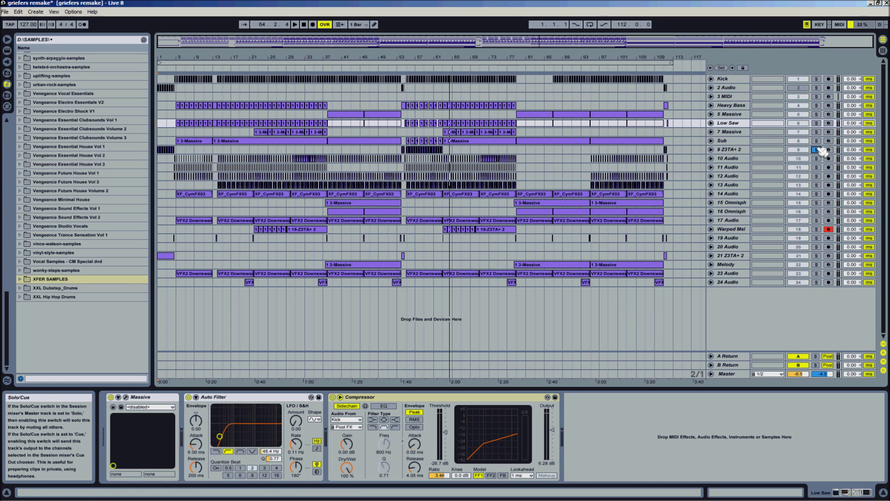
left_click(408, 74)
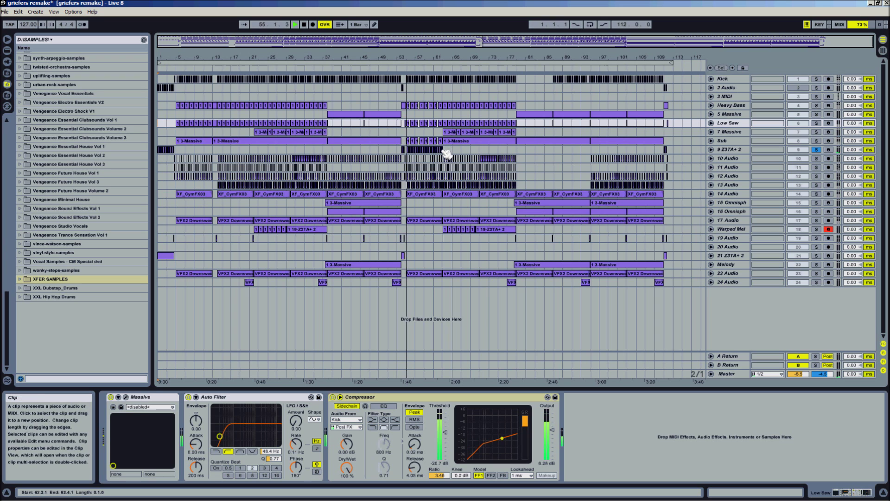
left_click(711, 150)
left_click(741, 155)
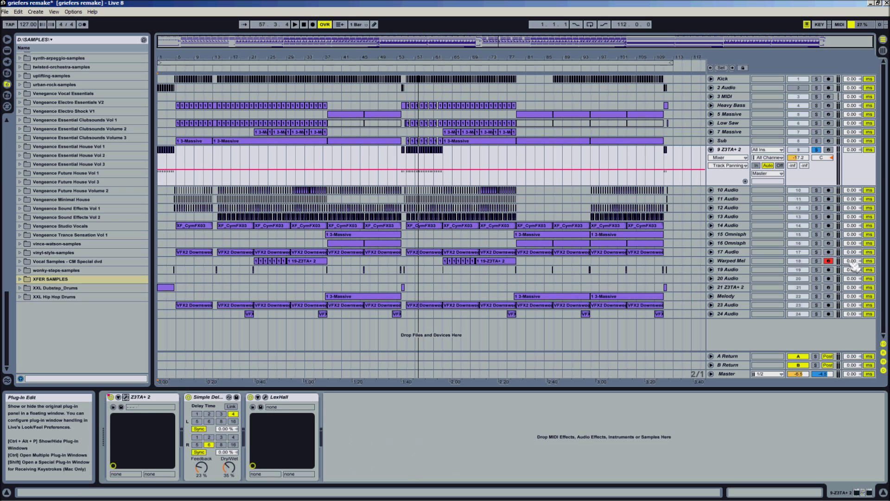
key("ctrl+alt+p")
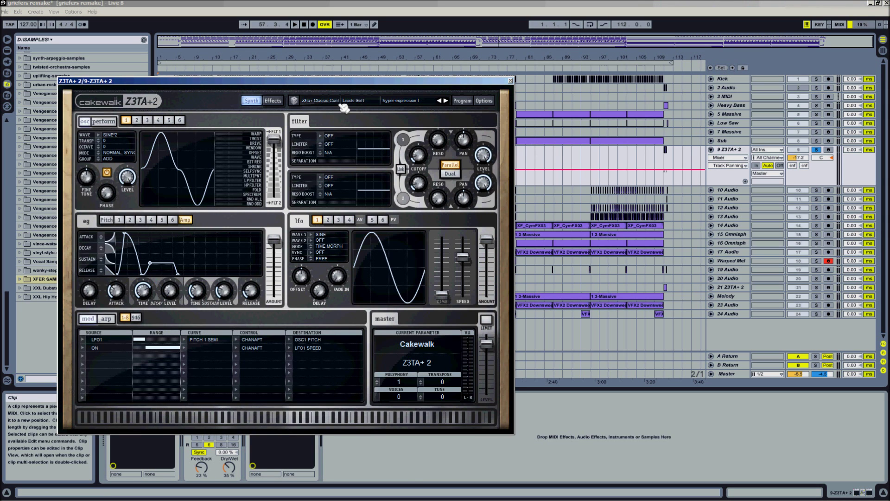
left_click(511, 80)
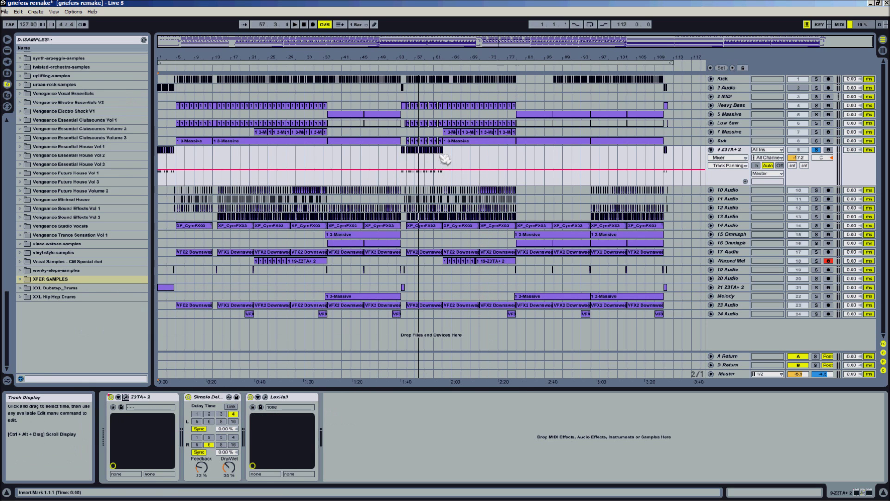
left_click(168, 155)
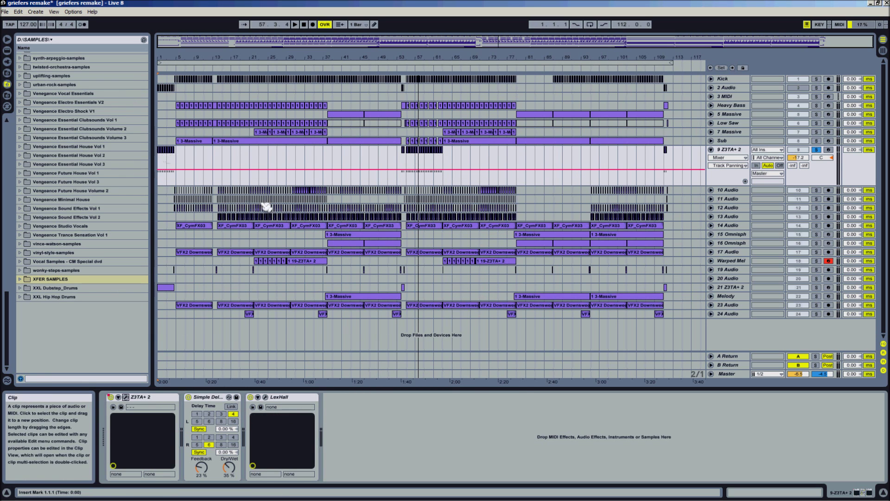
Solo track 21 Z3TA+ 2 and play its intro clip from bar 1
left_click(736, 288)
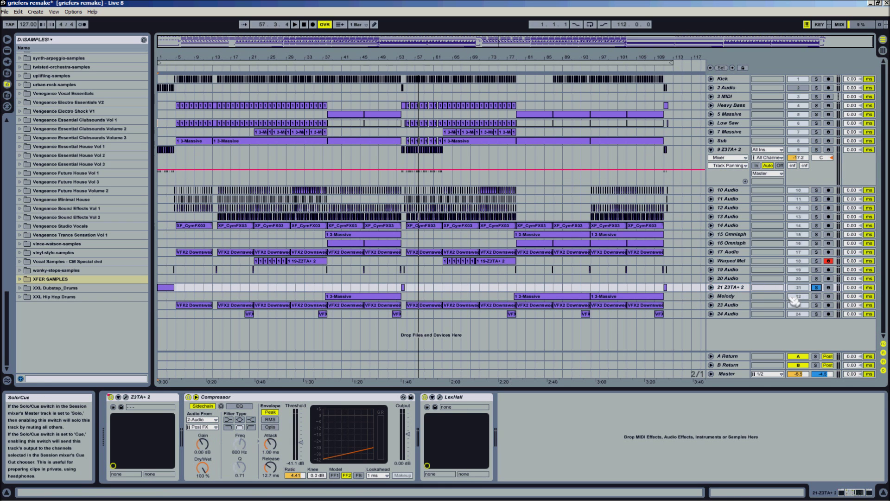
left_click(166, 288)
key("space")
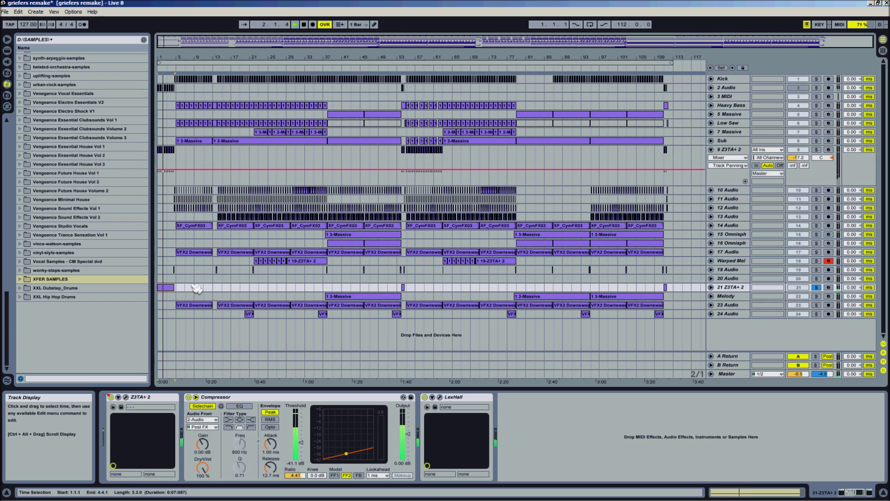
left_click(731, 287)
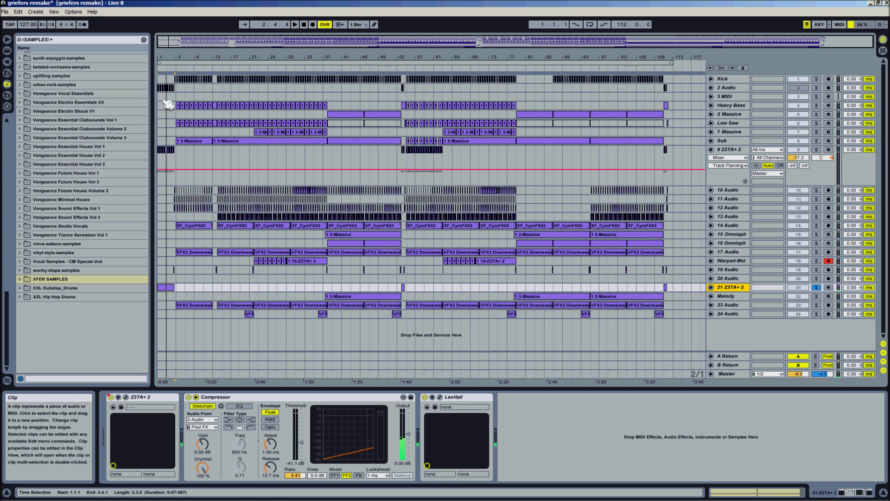
Show the 2 Audio track that feeds track 21's compressor sidechain, and replay track 21's intro clip on its own
left_click(740, 89)
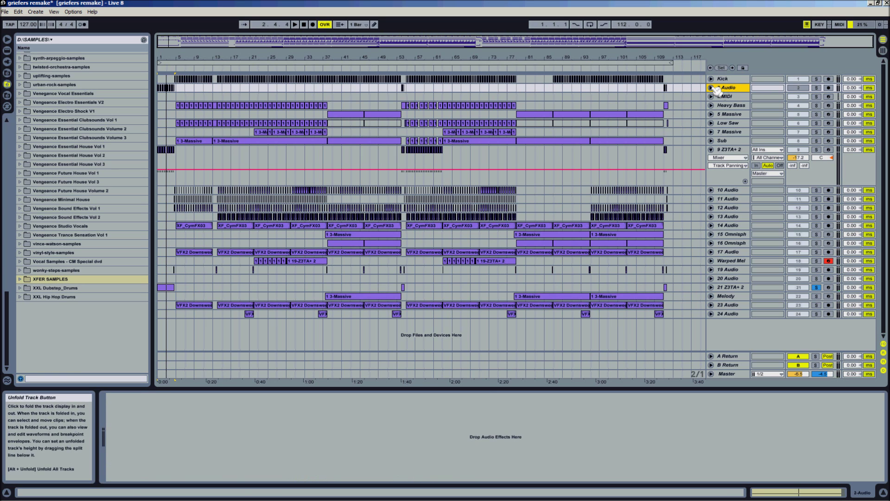
left_click(170, 155)
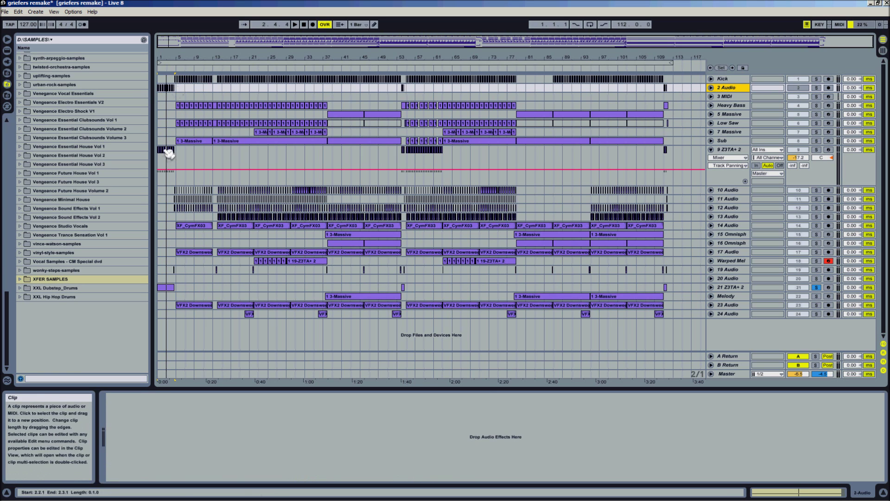
left_click(170, 288)
left_click(170, 288)
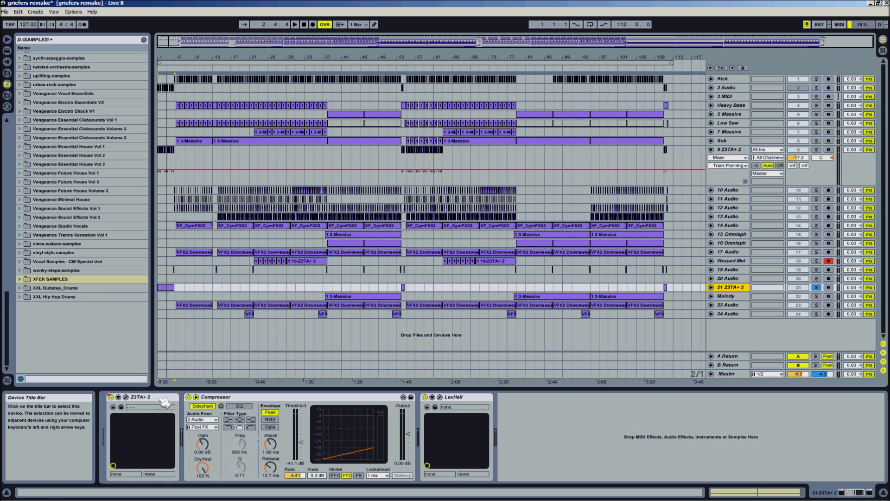
key("space")
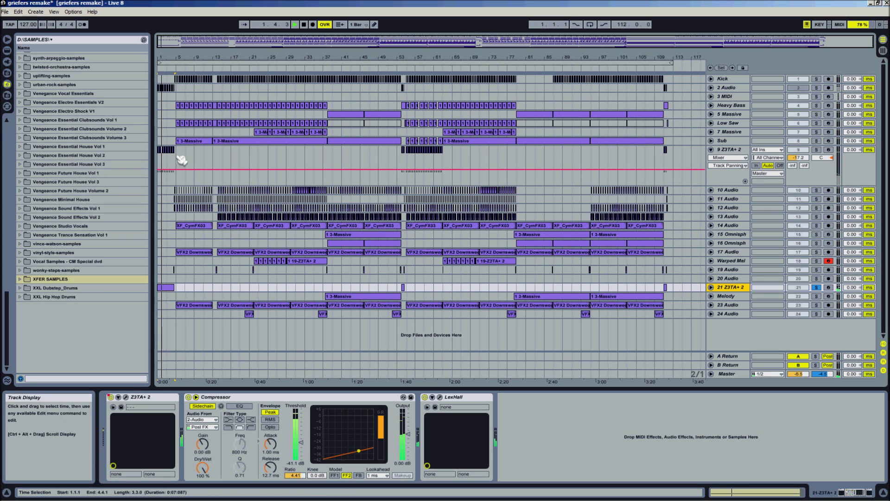
Clear all solos to hear the intro in the full mix, stop playback, and return to the start of the song
left_click(816, 150)
left_click(817, 149)
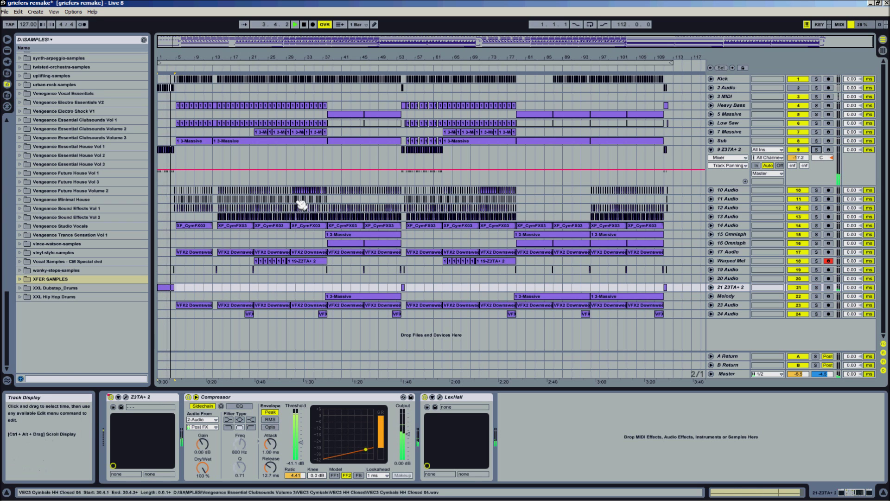
key("space")
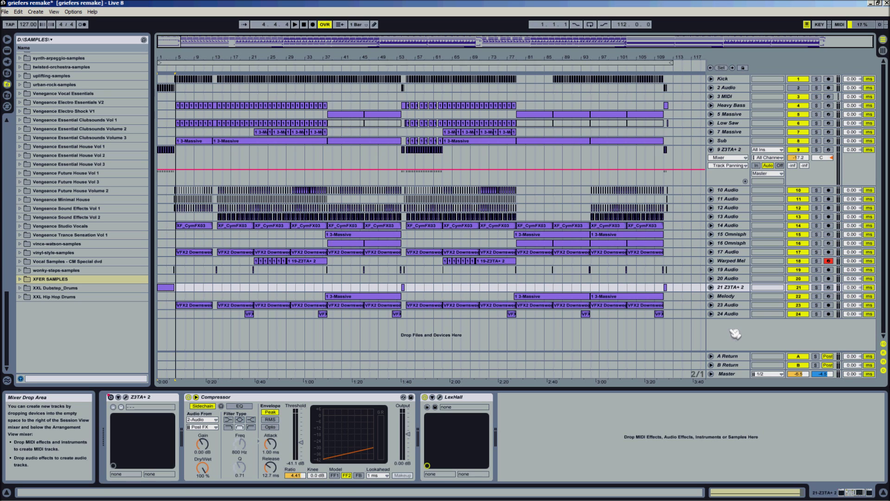
left_click(305, 25)
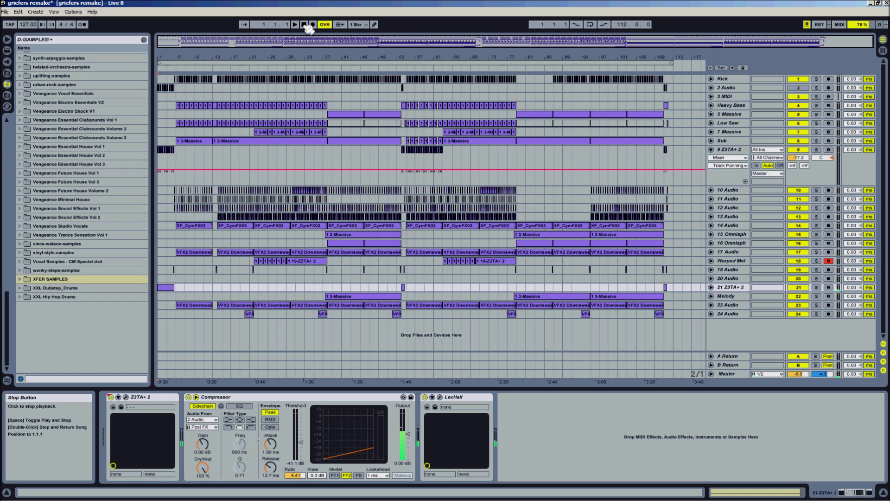